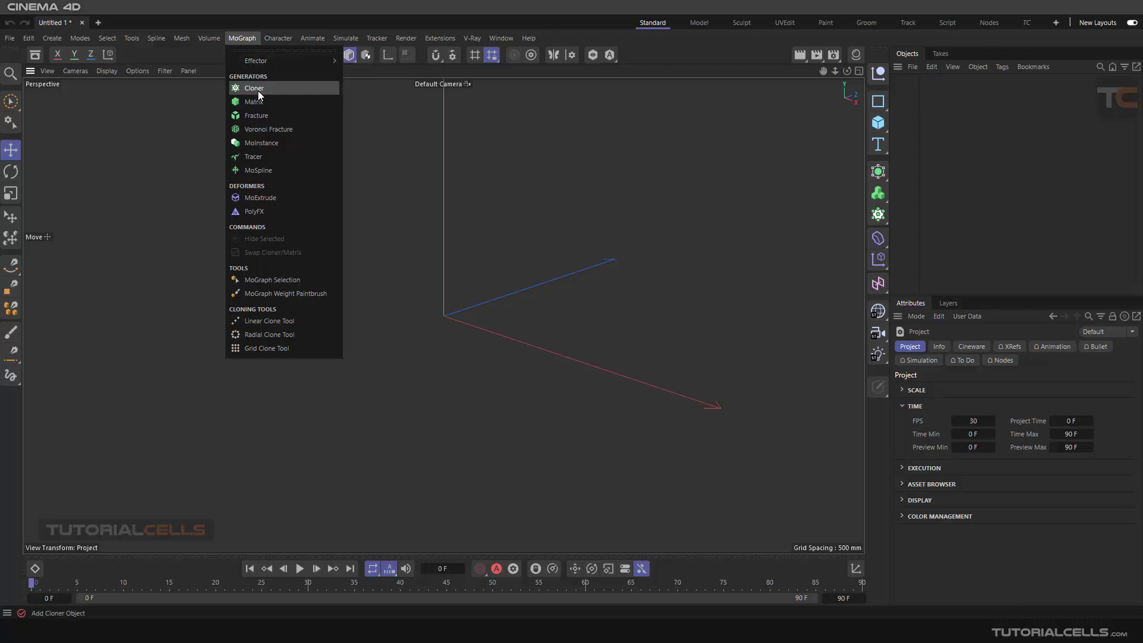
Step: Add a Cloner and a Matrix, then disable the Matrix so only the Cloner's grid shows
{"action": "left_click", "coordinate": [259, 90]}
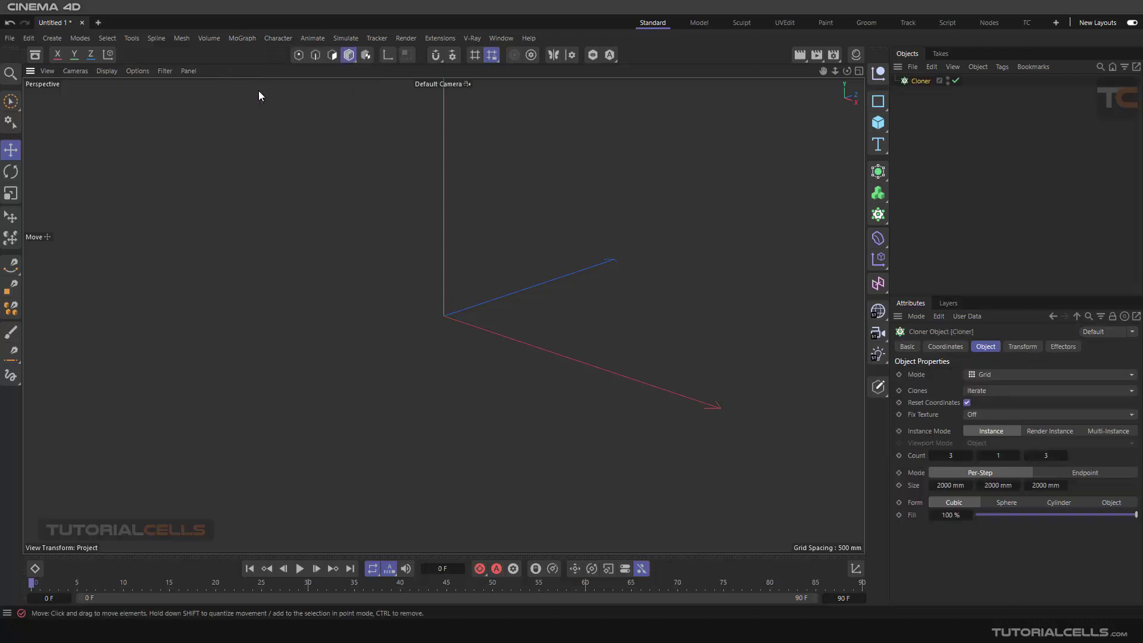
{"action": "left_click", "coordinate": [249, 35]}
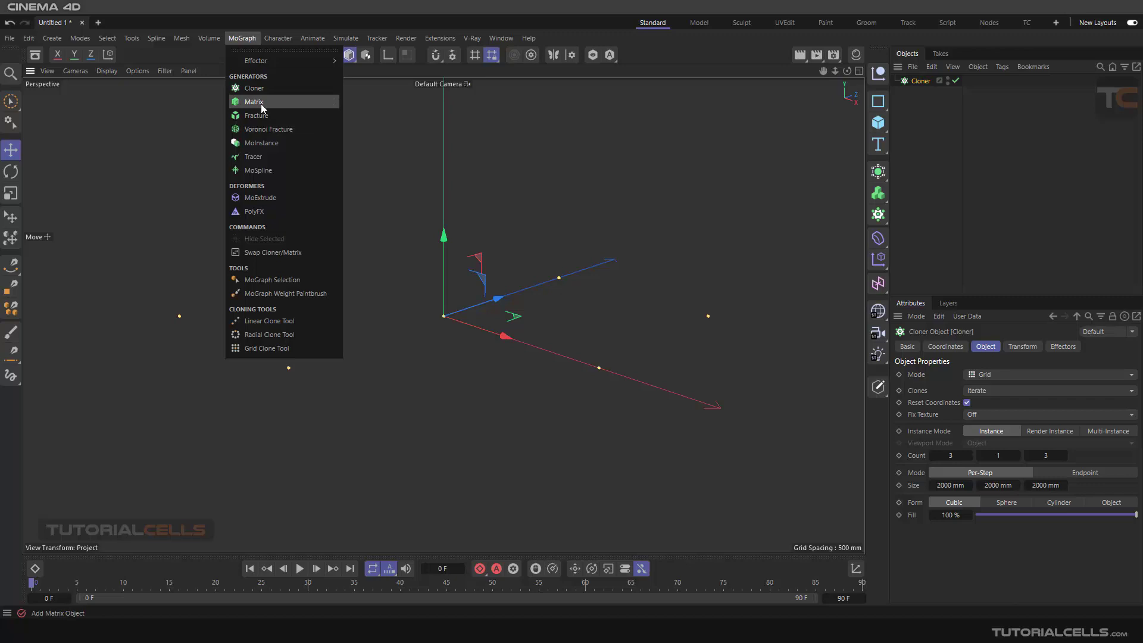
{"action": "left_click", "coordinate": [261, 102]}
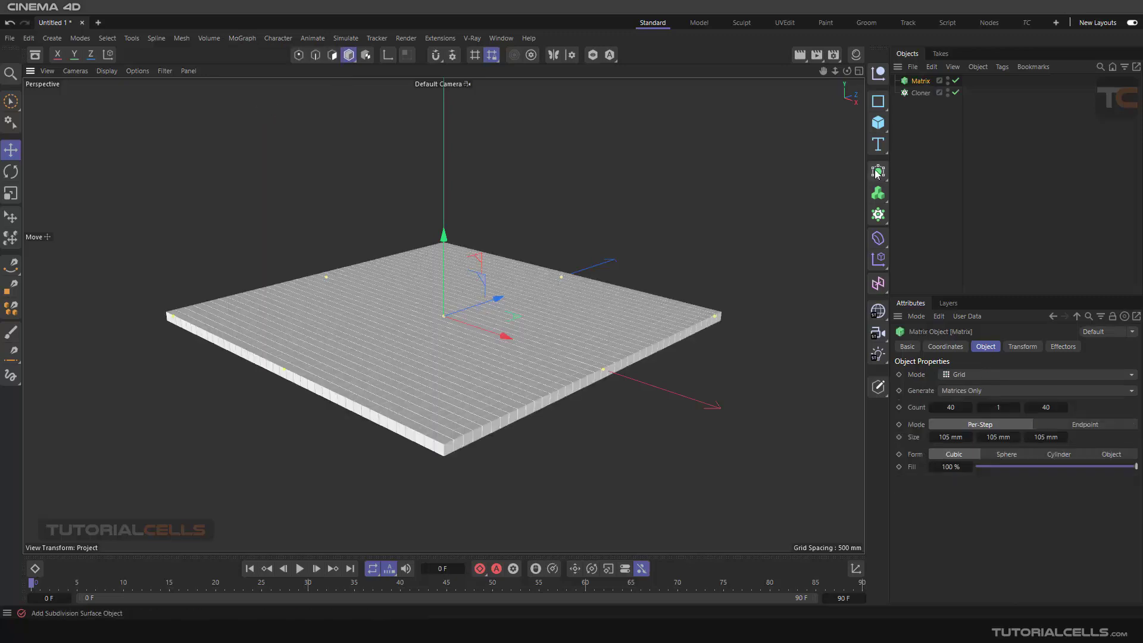
{"action": "left_click", "coordinate": [921, 94]}
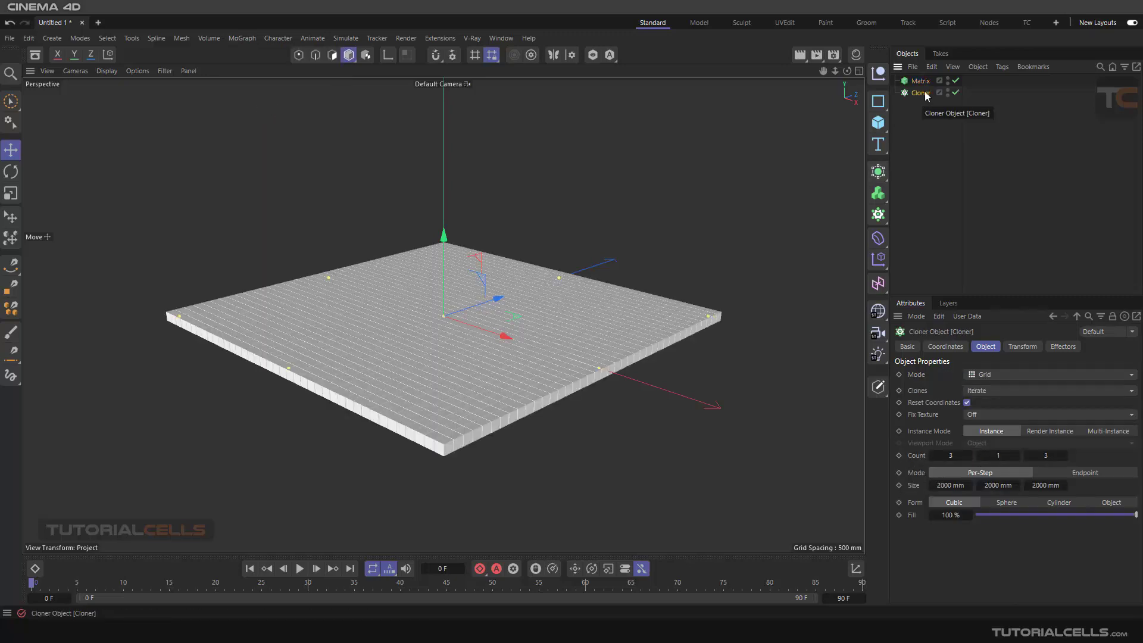
{"action": "left_click", "coordinate": [955, 81]}
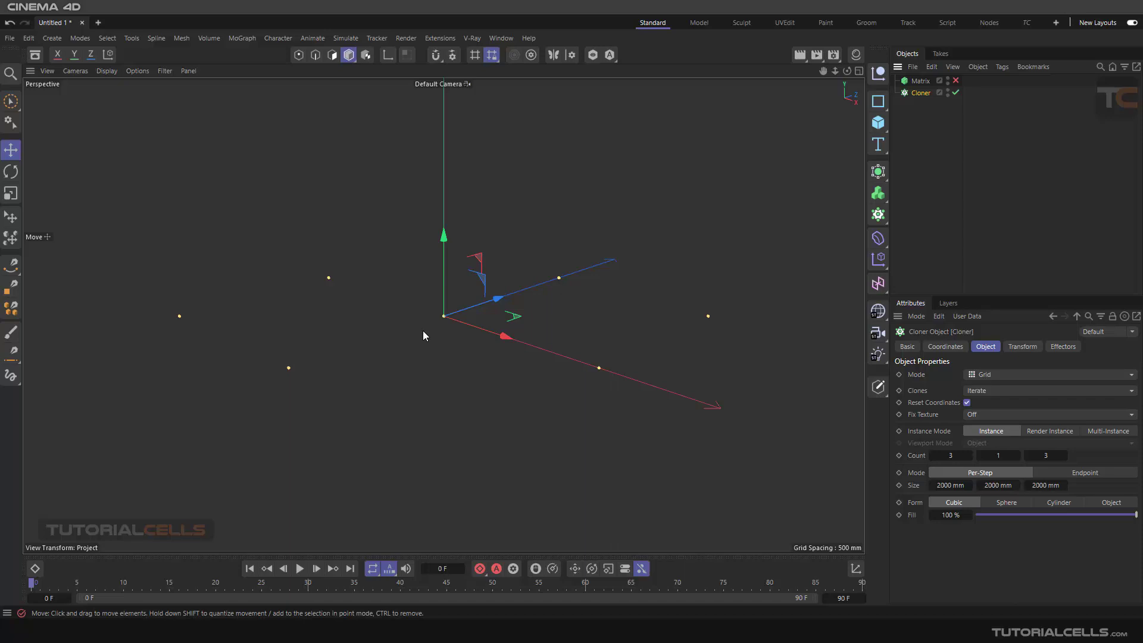
Step: Add a 2000 mm Cube and drag it onto the Cloner in the Object Manager
{"action": "left_click_drag", "start_coordinate": [427, 334], "coordinate": [468, 352], "text": "alt"}
{"action": "scroll", "coordinate": [470, 345], "scroll_direction": "down", "scroll_amount": 1}
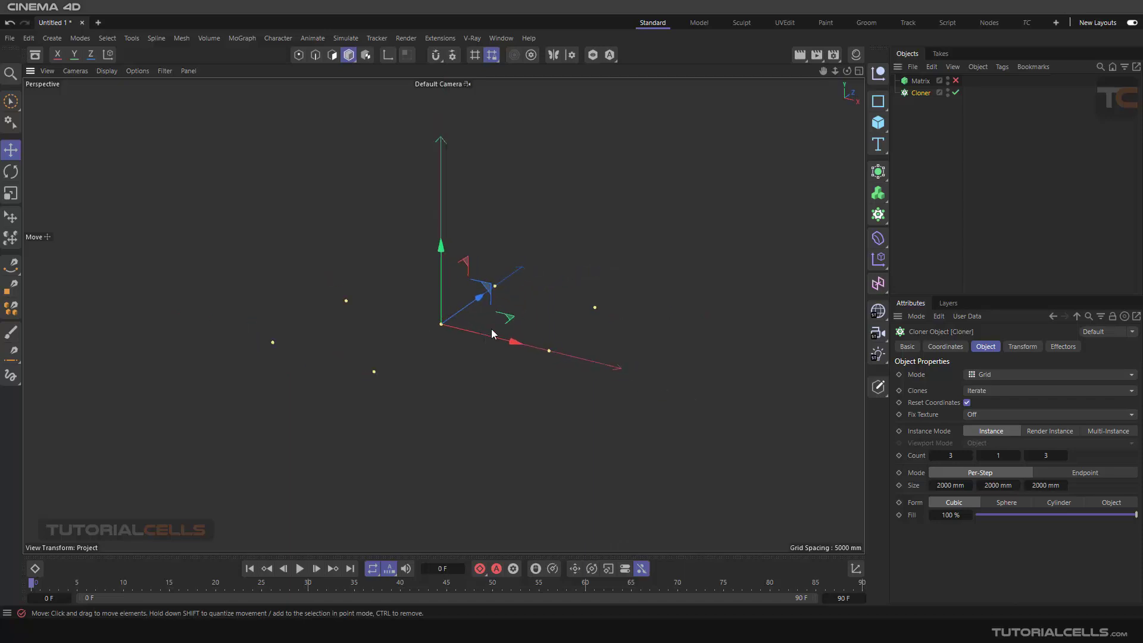
{"action": "left_click", "coordinate": [879, 123]}
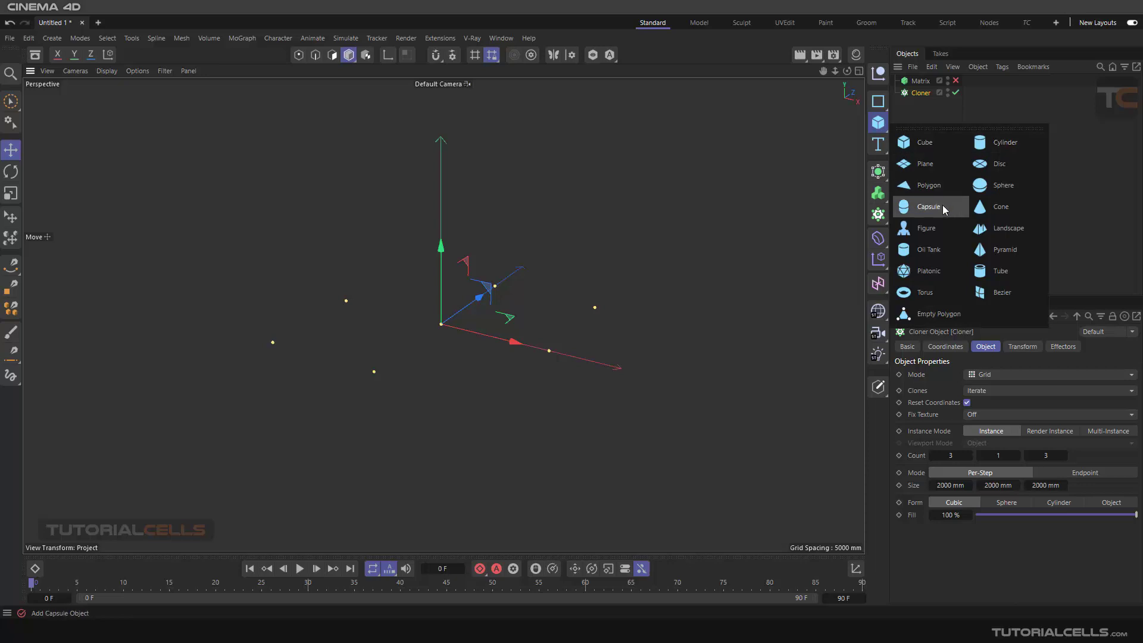
{"action": "left_click", "coordinate": [929, 142]}
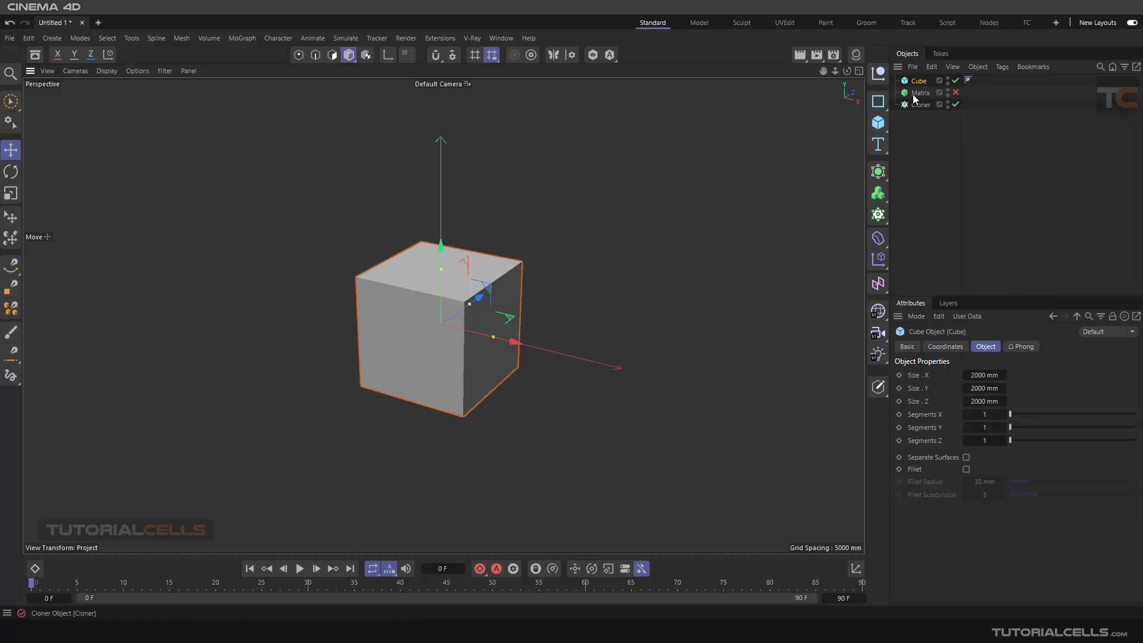
{"action": "left_click_drag", "start_coordinate": [918, 82], "coordinate": [914, 105]}
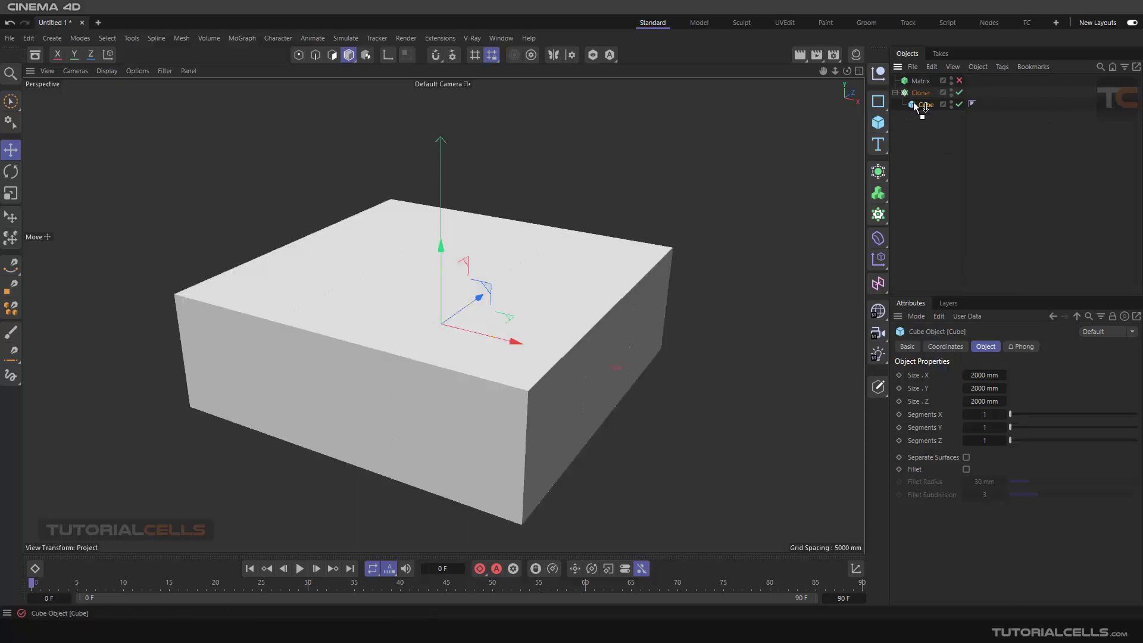
Step: Scale the Cube down to about 25% so separate small cubes sit at each clone point
{"action": "left_click", "coordinate": [10, 192]}
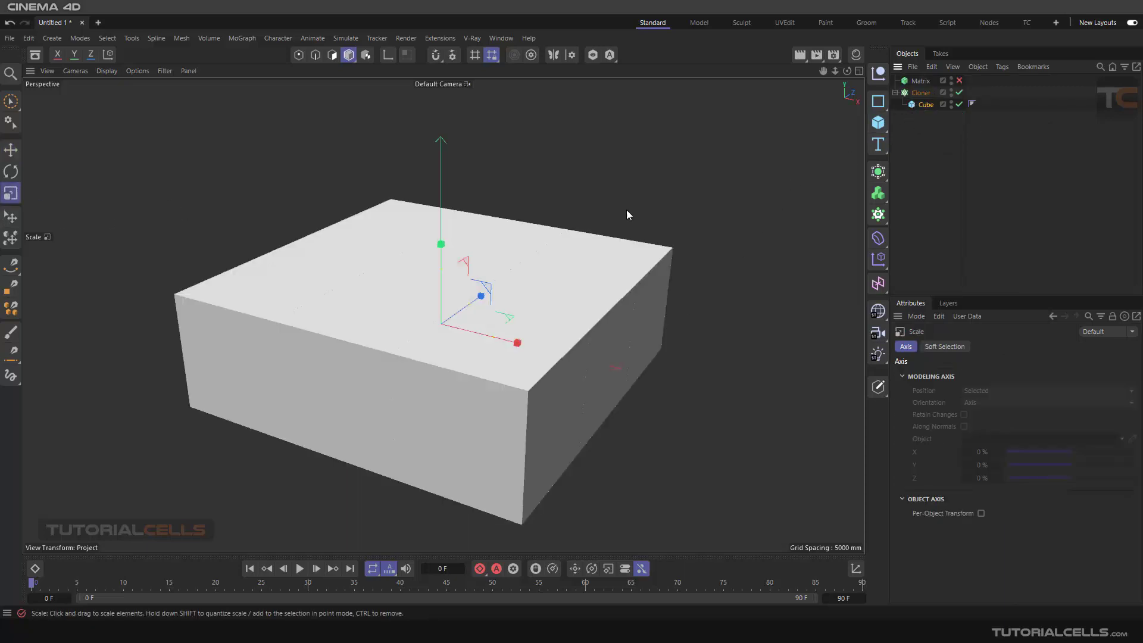
{"action": "mouse_move", "coordinate": [692, 177]}
{"action": "left_mouse_down"}
{"action": "mouse_move", "coordinate": [394, 300]}
{"action": "mouse_move", "coordinate": [341, 301]}
{"action": "mouse_move", "coordinate": [366, 310]}
{"action": "left_mouse_up"}
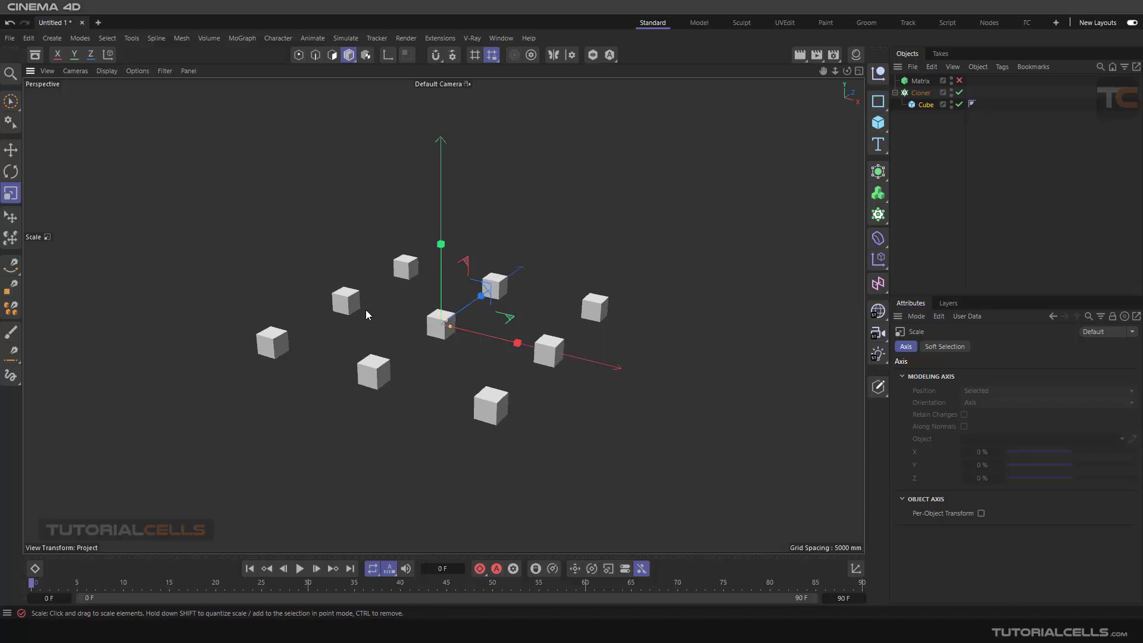
{"action": "left_click", "coordinate": [918, 94]}
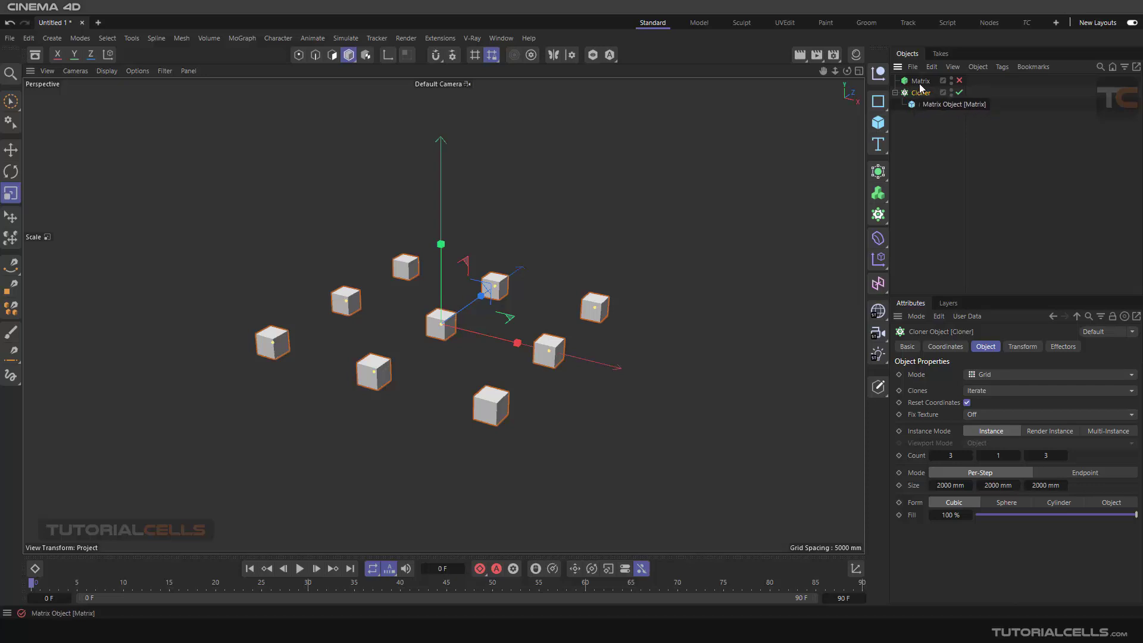
Step: Confirm the Matrix stays in Grid mode with Per-Step spacing (40×1×40, 105 mm)
{"action": "left_click", "coordinate": [920, 81]}
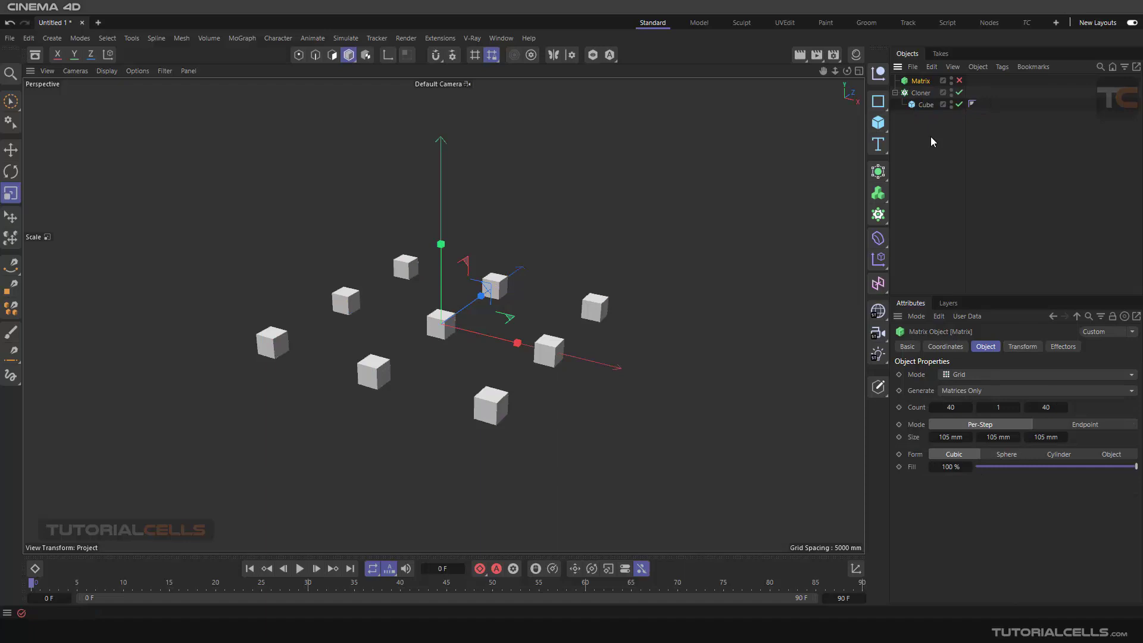
{"action": "left_click", "coordinate": [917, 94]}
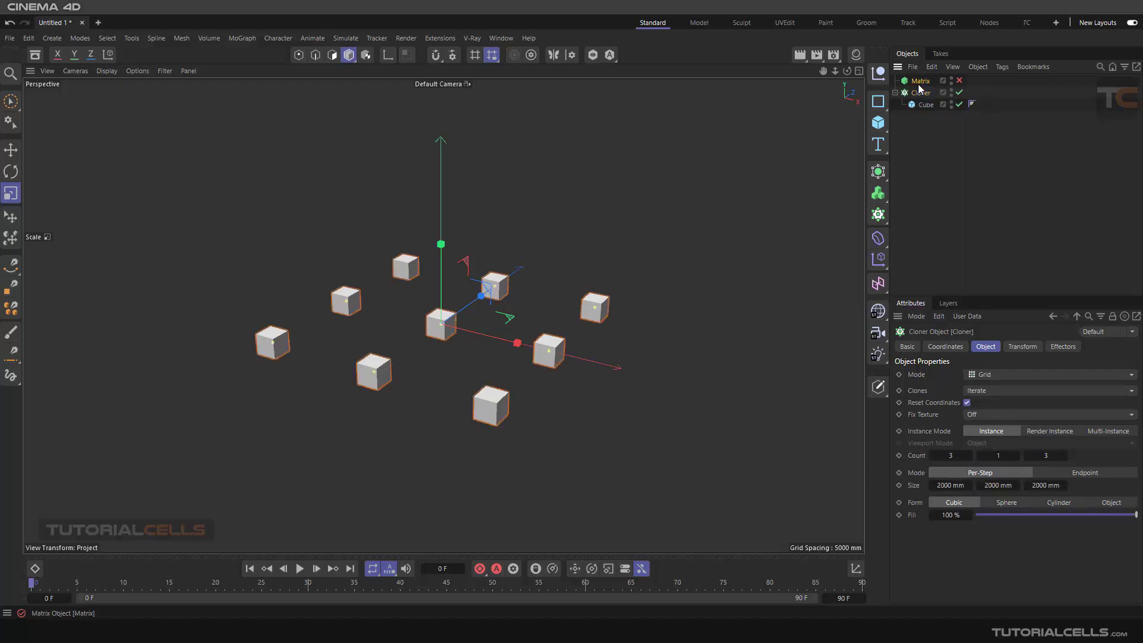
{"action": "left_click", "coordinate": [919, 82]}
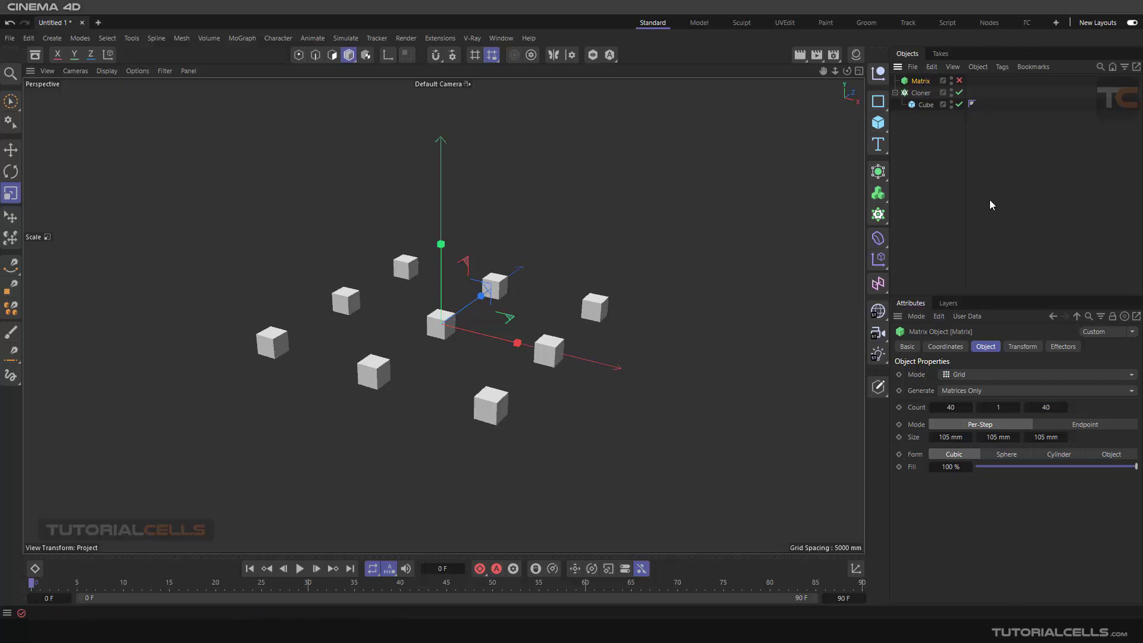
{"action": "left_click", "coordinate": [974, 375]}
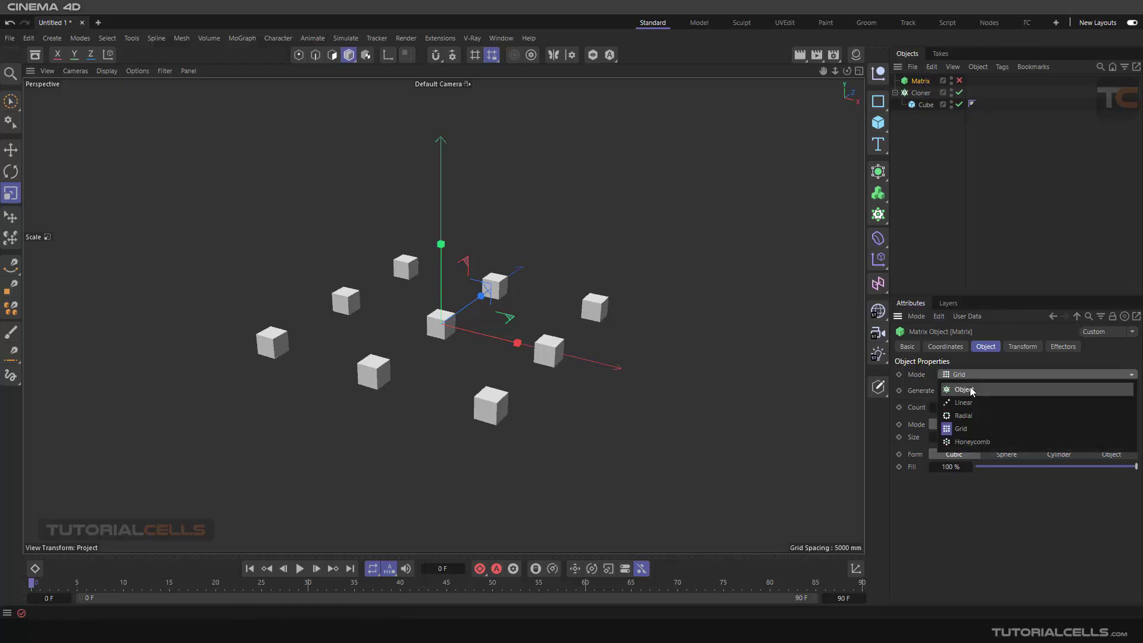
{"action": "key", "text": "Escape"}
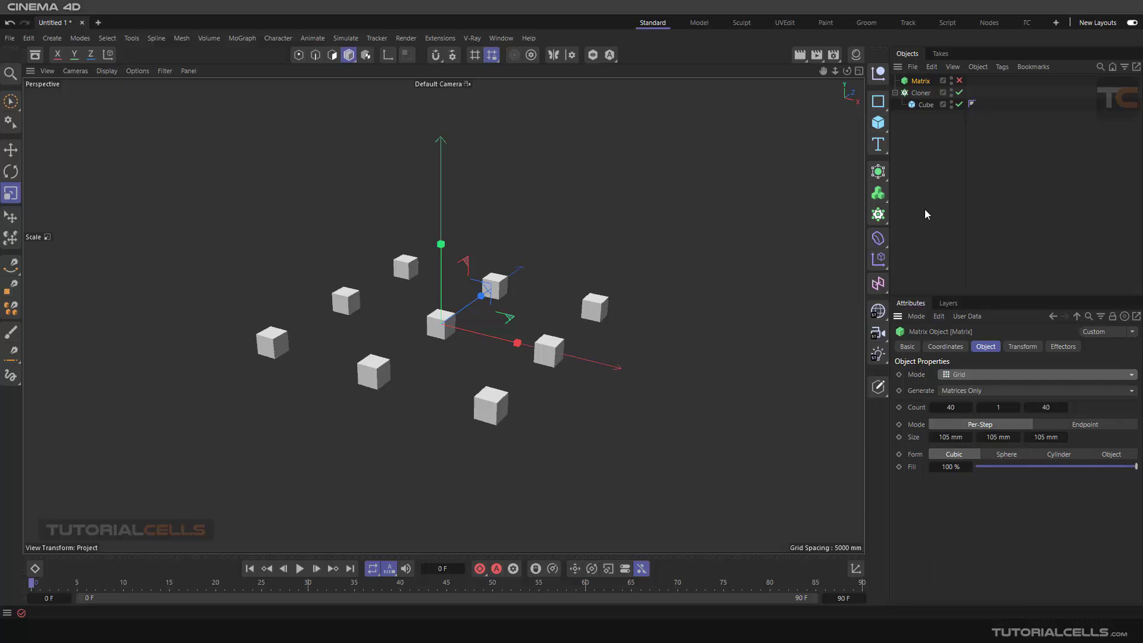
{"action": "left_click", "coordinate": [1058, 425]}
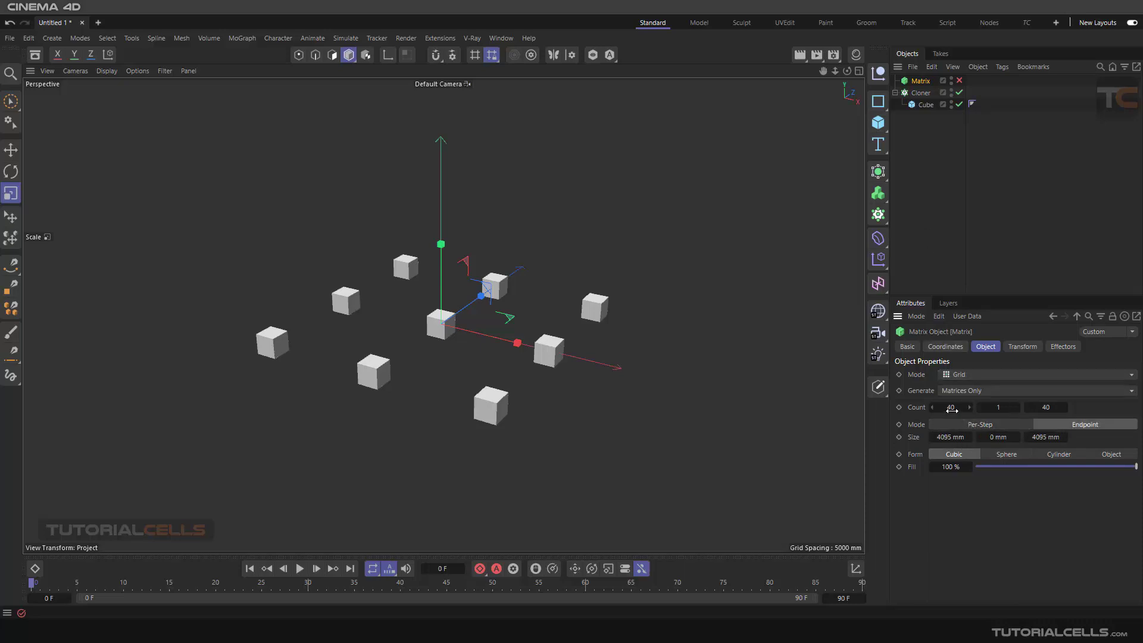
{"action": "left_click", "coordinate": [1008, 425]}
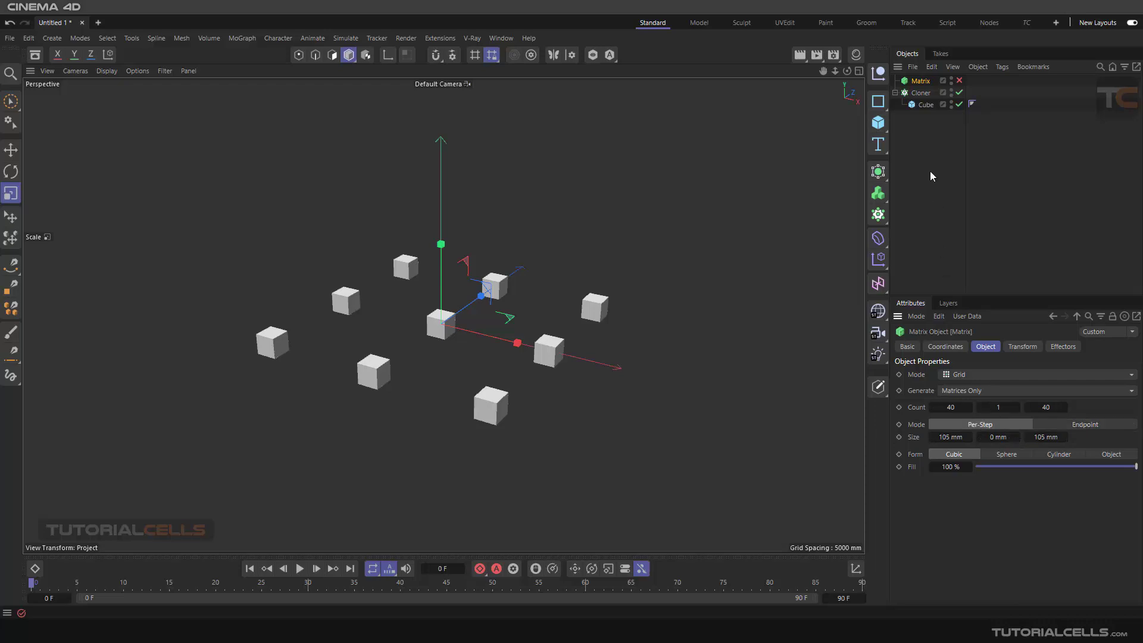
{"action": "left_click", "coordinate": [920, 93]}
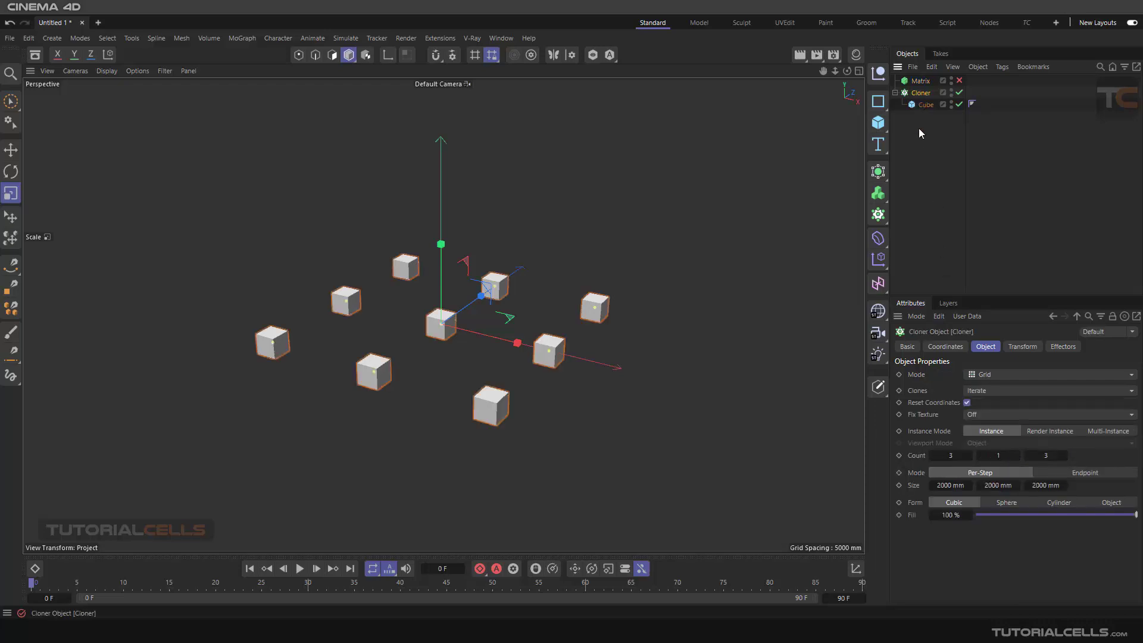
Step: Set the Cloner to Endpoint mode with a 7×10×1 count and 4000 mm height
{"action": "left_click", "coordinate": [1073, 473]}
{"action": "left_click_drag", "start_coordinate": [951, 455], "coordinate": [974, 456]}
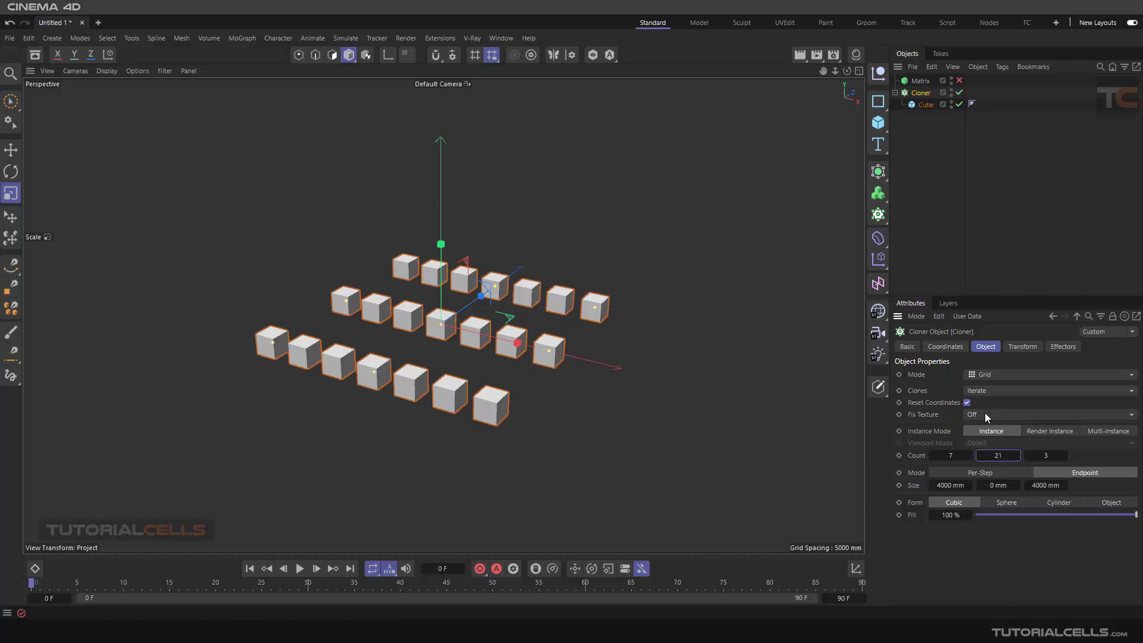
{"action": "left_click", "coordinate": [998, 485]}
{"action": "type", "text": "4000"}
{"action": "key", "text": "Return"}
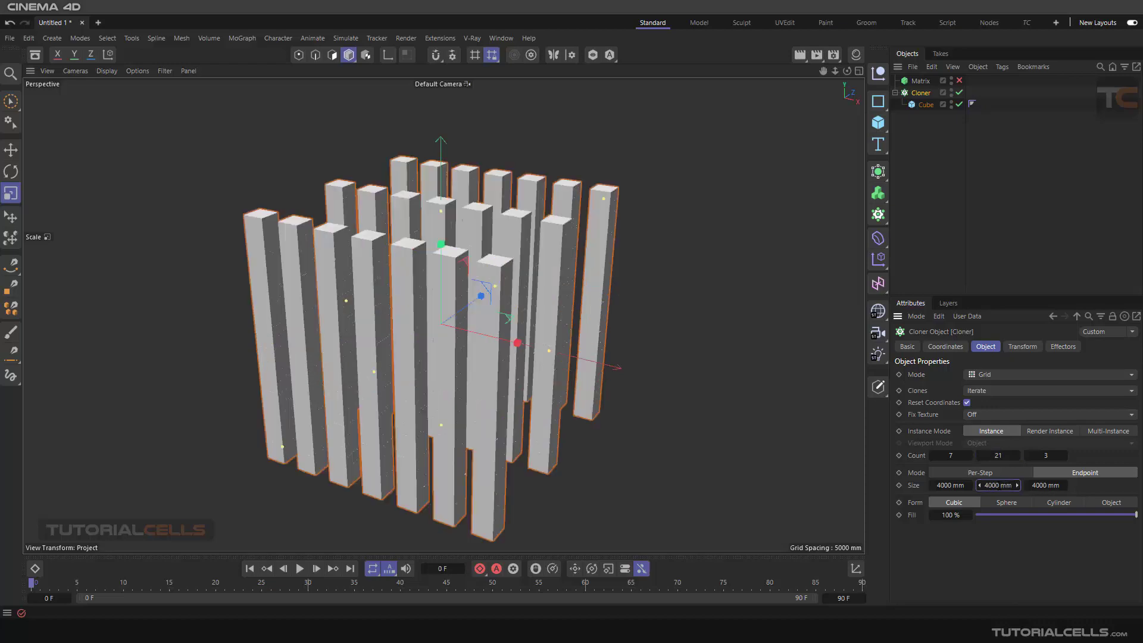
{"action": "left_click_drag", "start_coordinate": [1002, 455], "coordinate": [1032, 455]}
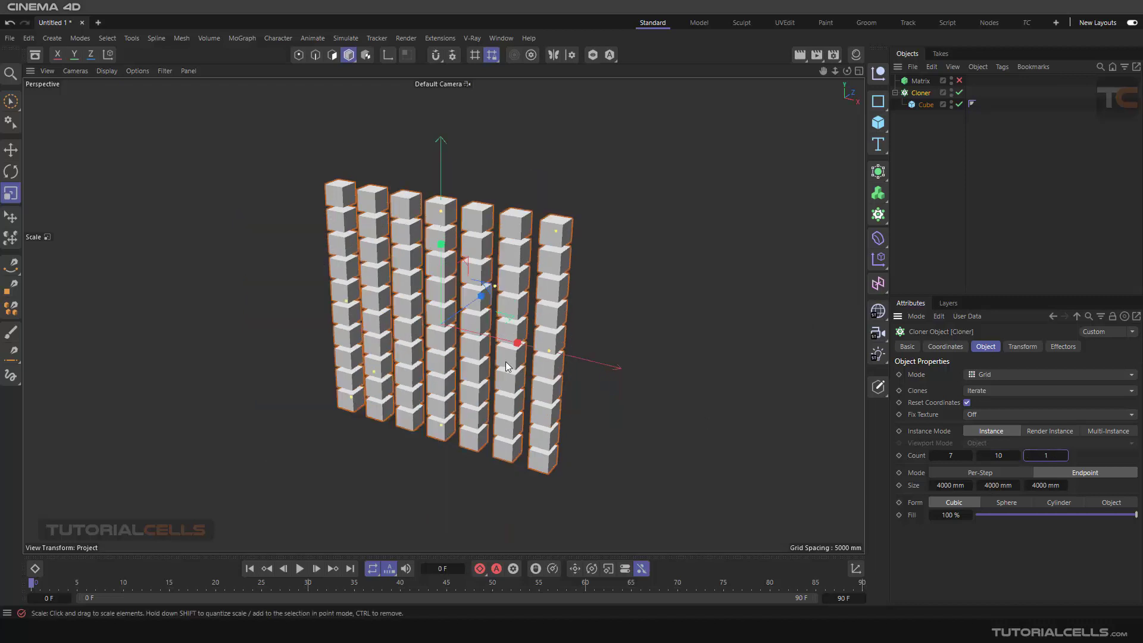
{"action": "mouse_move", "coordinate": [536, 357]}
{"action": "left_mouse_down", "text": "alt"}
{"action": "mouse_move", "coordinate": [555, 337]}
{"action": "mouse_move", "coordinate": [515, 342]}
{"action": "mouse_move", "coordinate": [462, 373]}
{"action": "mouse_move", "coordinate": [535, 373]}
{"action": "left_mouse_up", "text": "alt"}
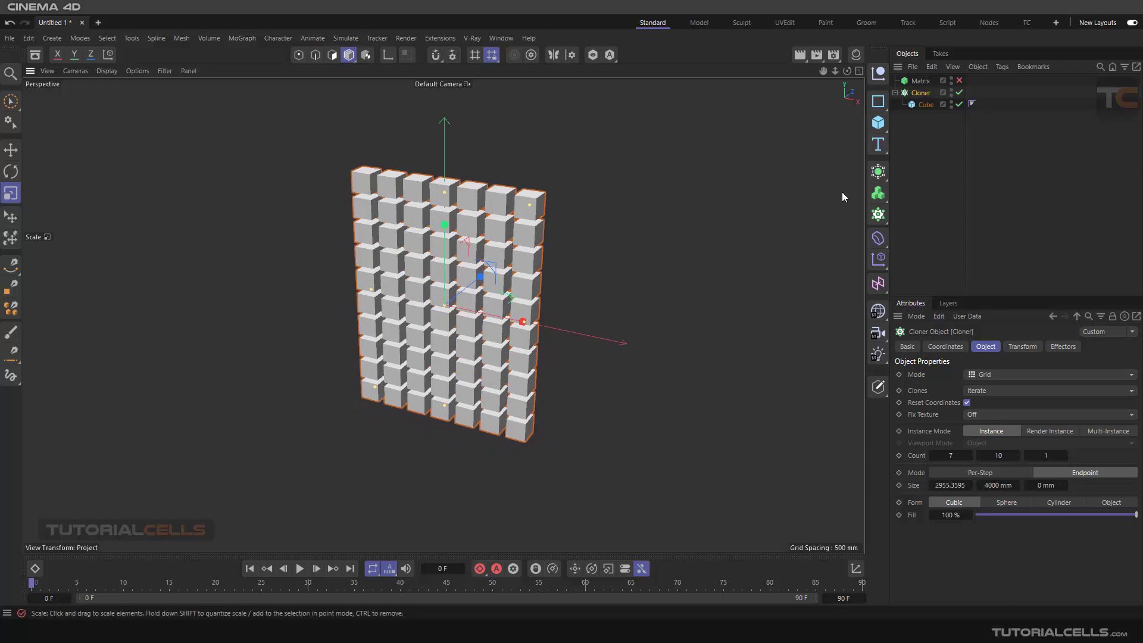
{"action": "left_click", "coordinate": [896, 93]}
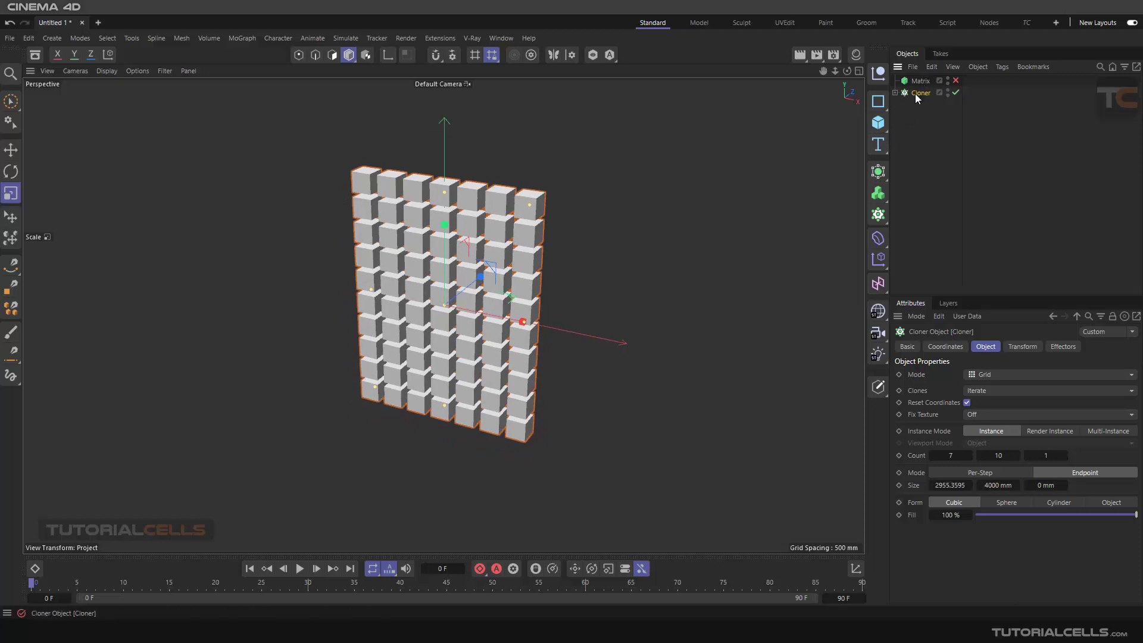
Step: Add a Bulge deformer to the scene
{"action": "left_click", "coordinate": [879, 239]}
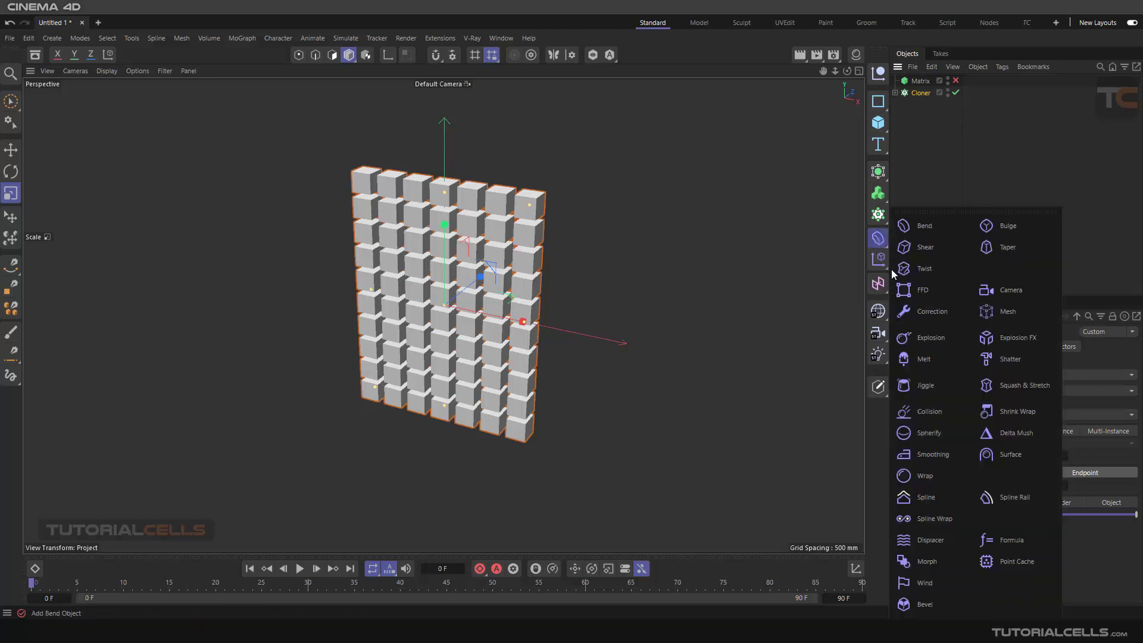
{"action": "left_click", "coordinate": [1006, 227]}
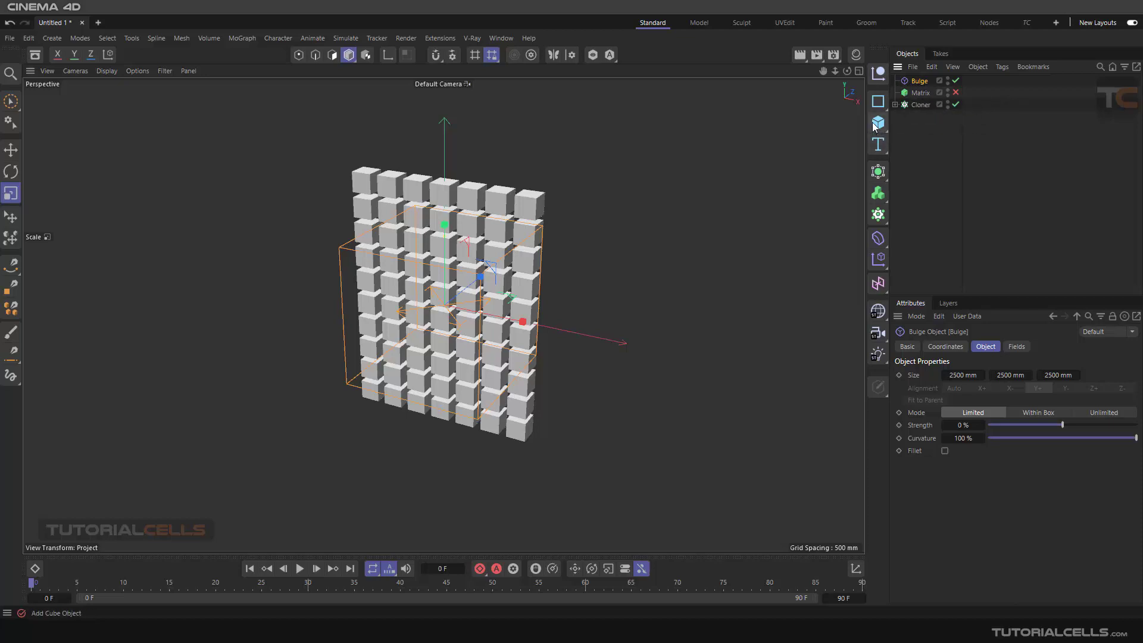
{"action": "left_click", "coordinate": [880, 240]}
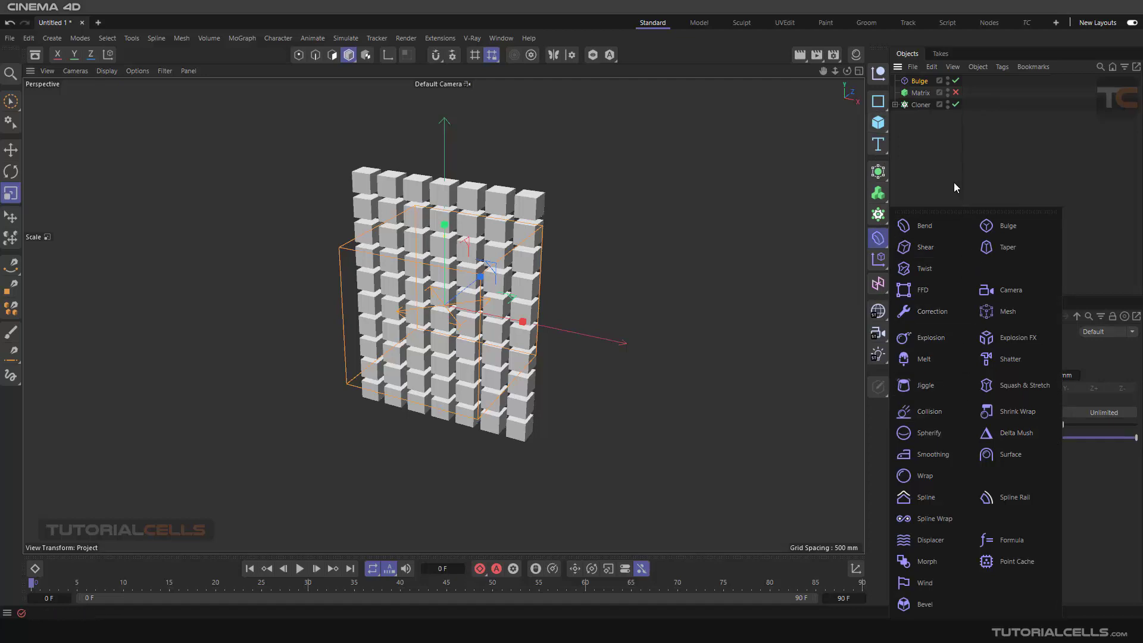
Step: Group the Bulge and Cloner under a new Null, then select the Bulge
{"action": "left_click", "coordinate": [879, 74]}
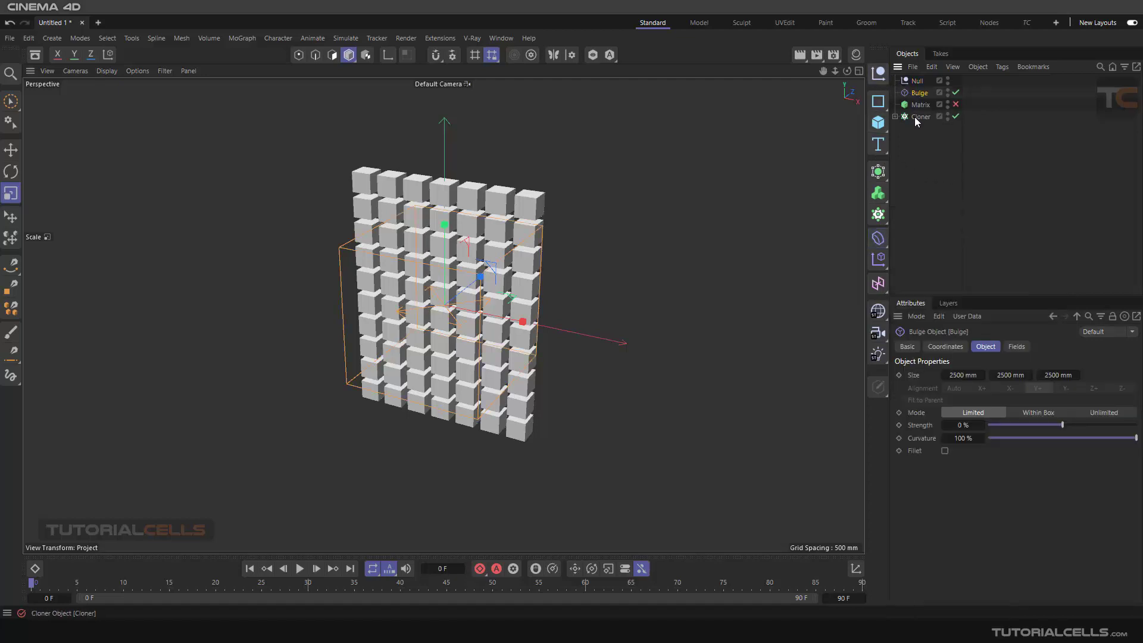
{"action": "left_click", "coordinate": [915, 117], "text": "ctrl"}
{"action": "left_click_drag", "start_coordinate": [915, 95], "coordinate": [907, 85]}
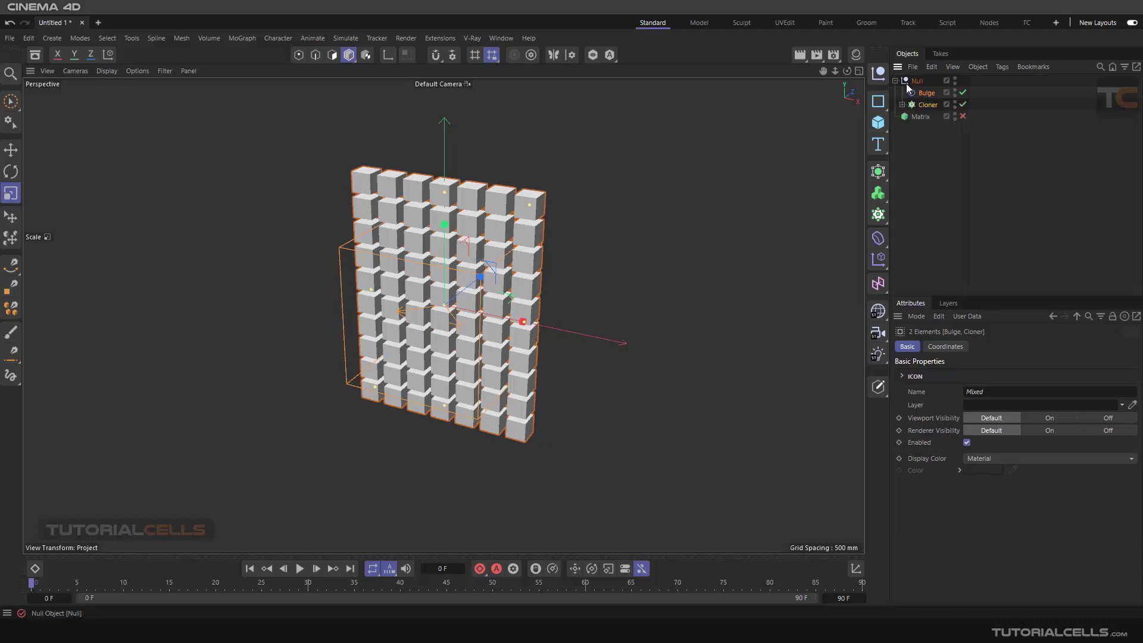
{"action": "left_click_drag", "start_coordinate": [428, 280], "coordinate": [512, 262], "text": "alt"}
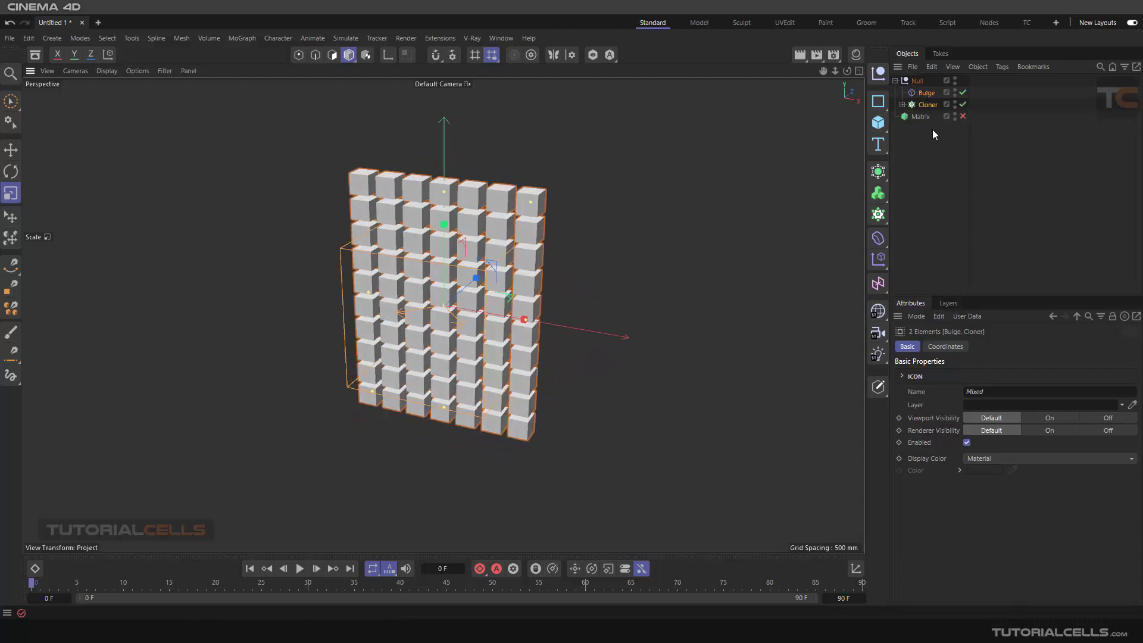
{"action": "left_click", "coordinate": [927, 93]}
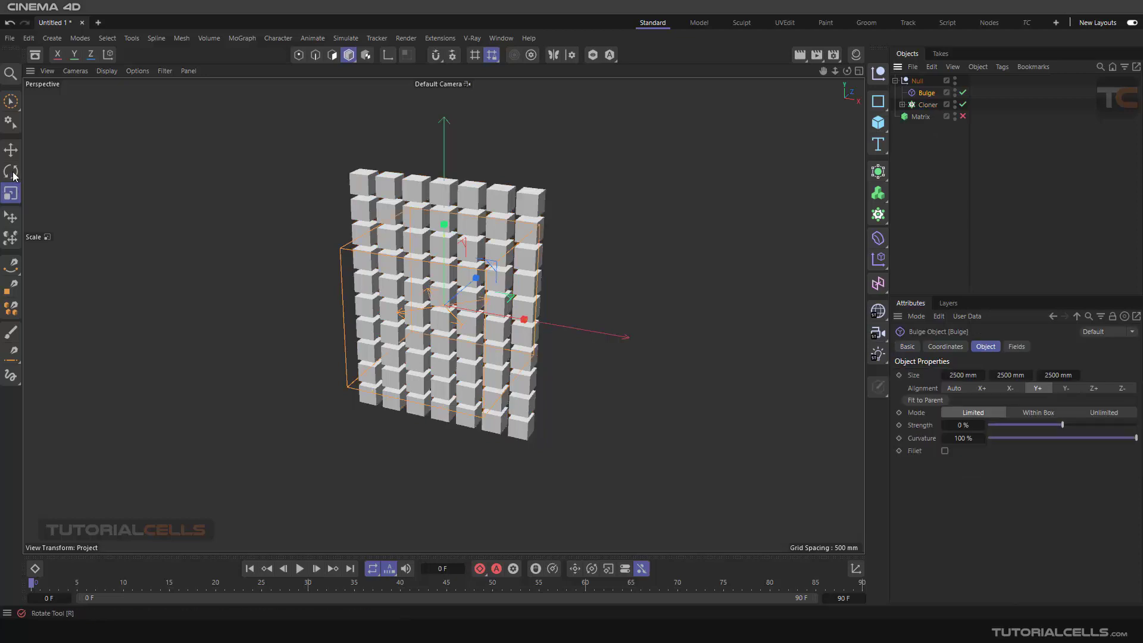
{"action": "left_click", "coordinate": [11, 150]}
Step: Shift the Bulge along X and set its strength to 49%
{"action": "mouse_move", "coordinate": [534, 327]}
{"action": "left_mouse_down"}
{"action": "mouse_move", "coordinate": [592, 306]}
{"action": "mouse_move", "coordinate": [501, 359]}
{"action": "mouse_move", "coordinate": [523, 323]}
{"action": "mouse_move", "coordinate": [541, 320]}
{"action": "left_mouse_up"}
{"action": "scroll", "coordinate": [541, 320], "scroll_direction": "up", "scroll_amount": 6}
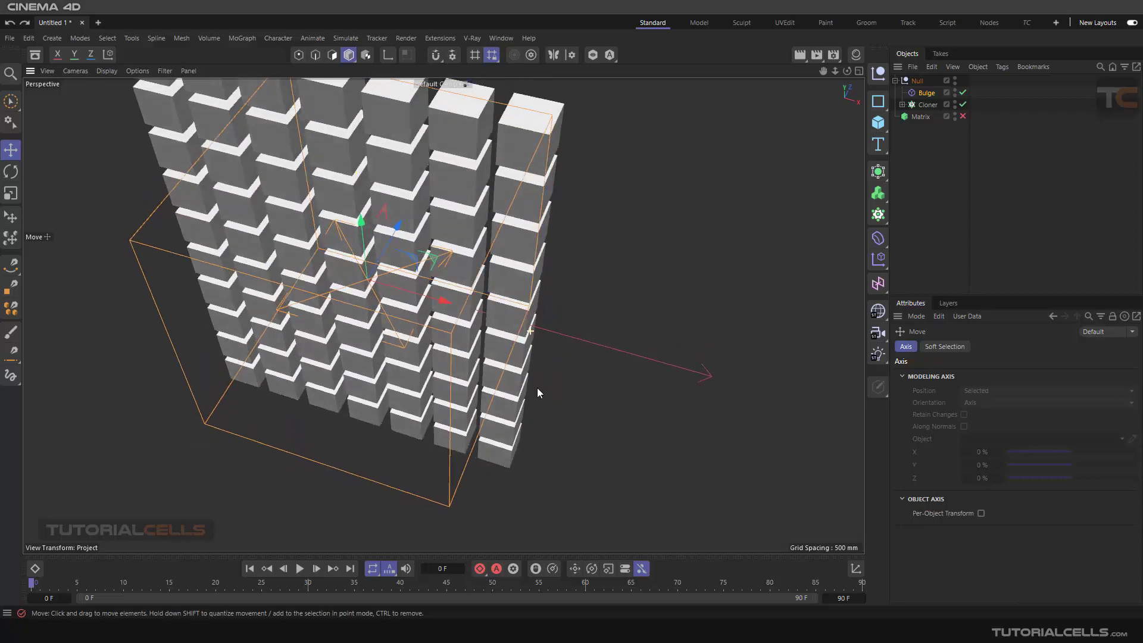
{"action": "left_click_drag", "start_coordinate": [537, 393], "coordinate": [658, 277], "text": "alt"}
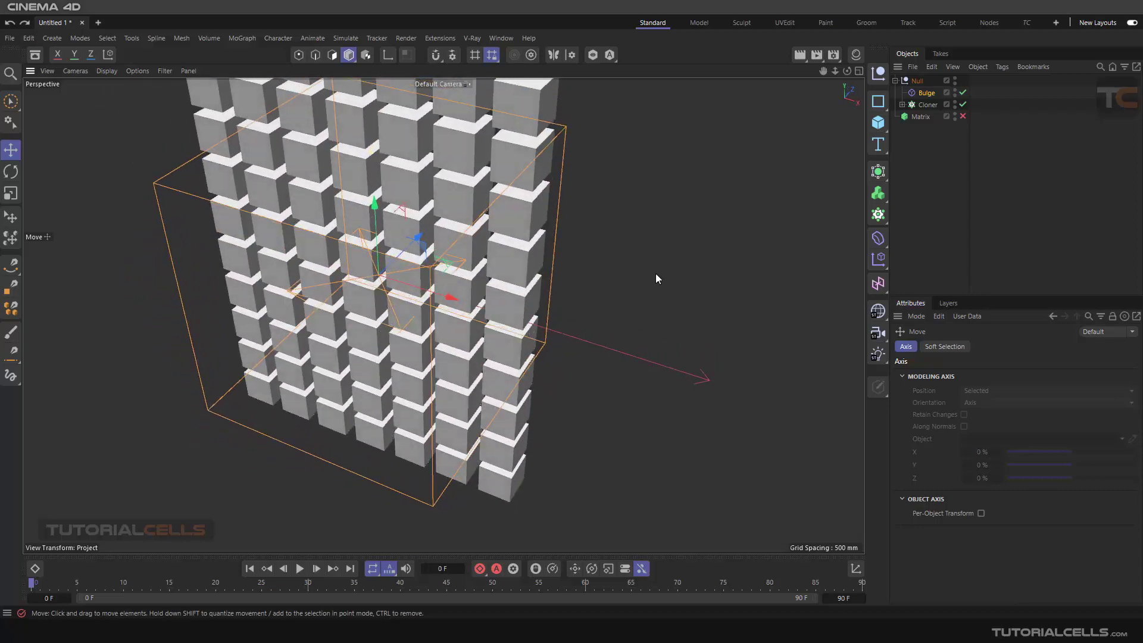
{"action": "left_click", "coordinate": [926, 92]}
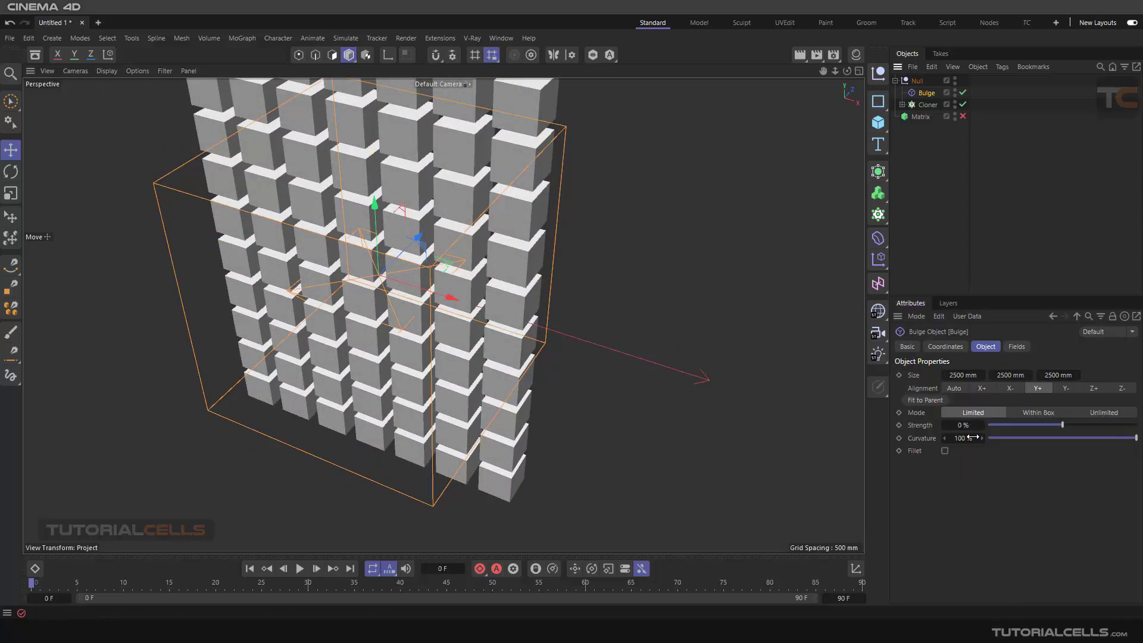
{"action": "left_click_drag", "start_coordinate": [1062, 425], "coordinate": [1098, 425]}
{"action": "left_click_drag", "start_coordinate": [699, 334], "coordinate": [534, 292], "text": "alt"}
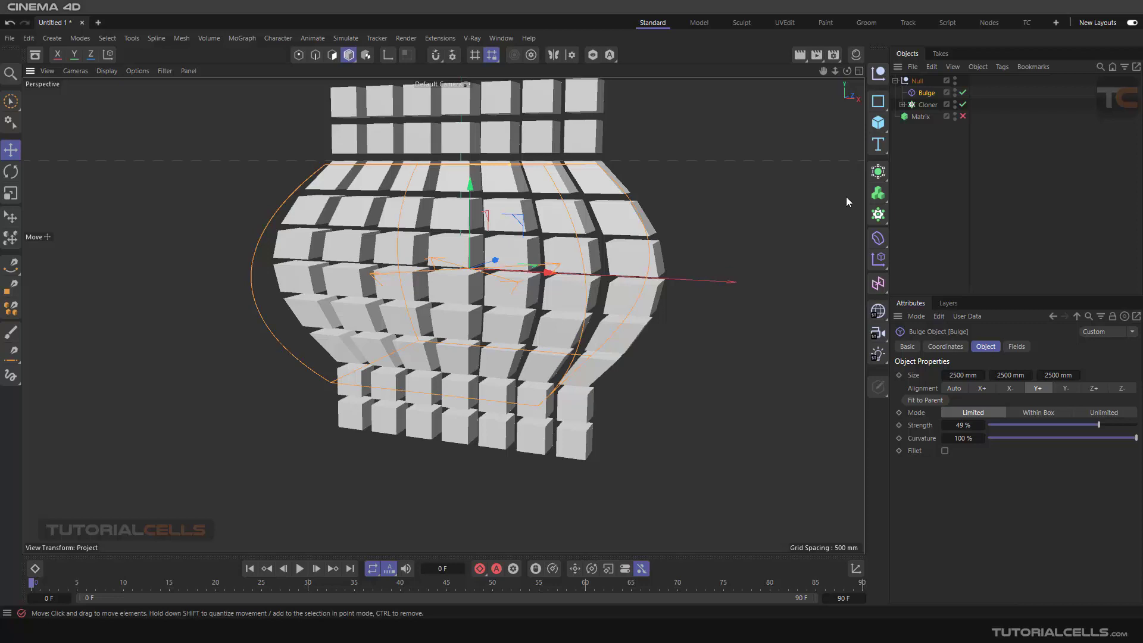
Step: Move the Null group holding the bulged wall left of the origin
{"action": "left_click", "coordinate": [895, 80]}
{"action": "scroll", "coordinate": [595, 250], "scroll_direction": "down", "scroll_amount": 4}
{"action": "left_click_drag", "start_coordinate": [559, 285], "coordinate": [534, 316], "text": "alt"}
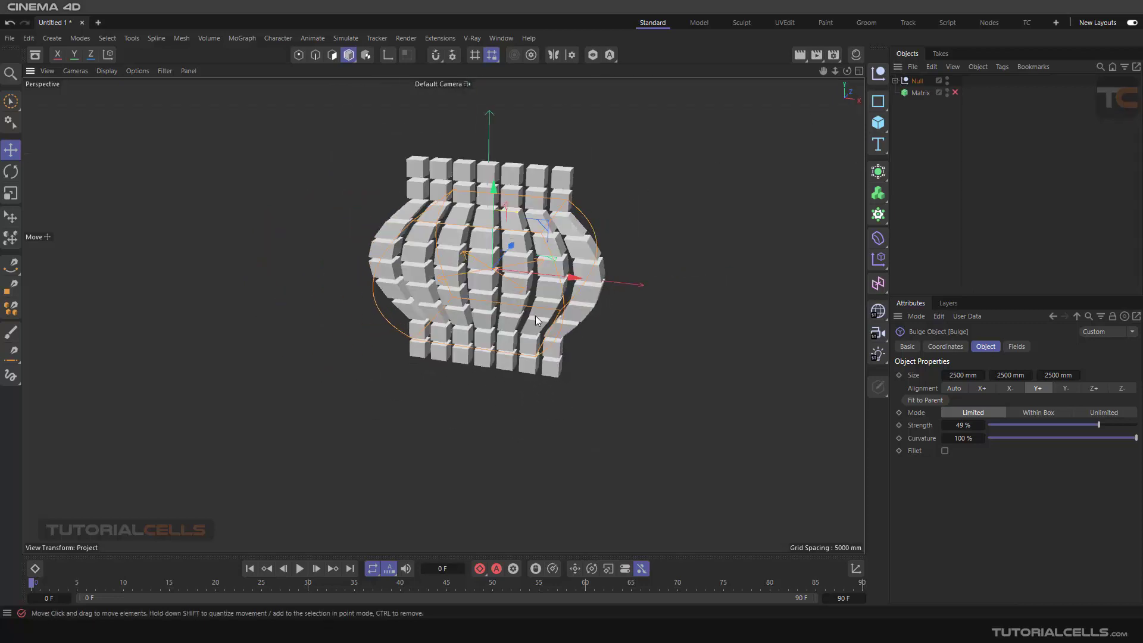
{"action": "left_click", "coordinate": [915, 81]}
{"action": "left_click_drag", "start_coordinate": [569, 275], "coordinate": [248, 237]}
{"action": "left_click_drag", "start_coordinate": [374, 244], "coordinate": [412, 310], "text": "alt"}
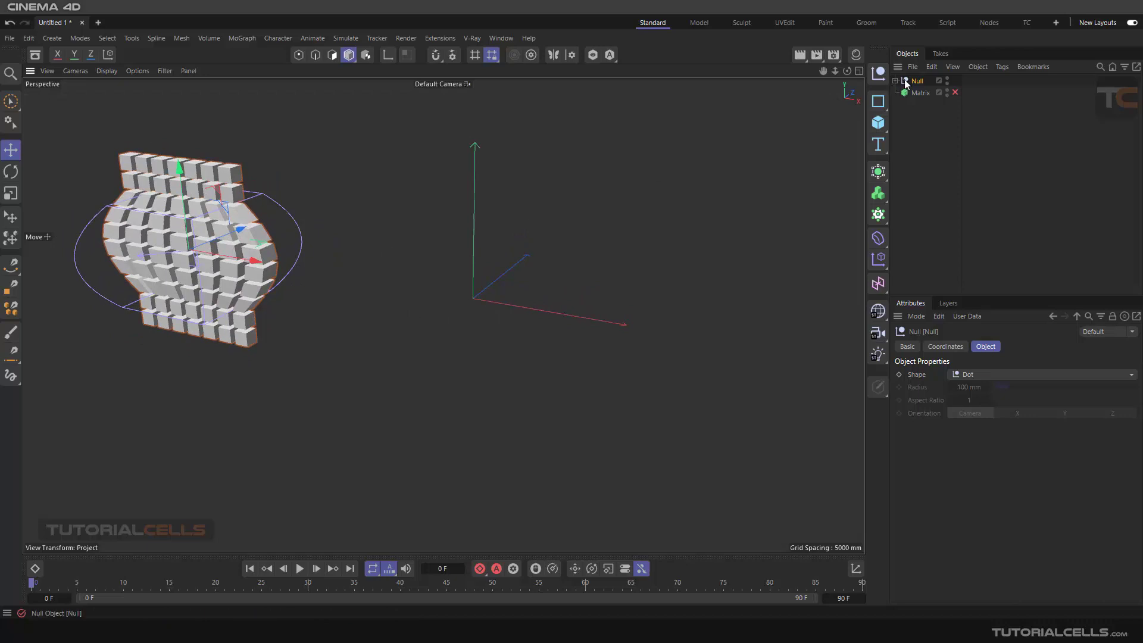
Step: Enable the Matrix and render a preview showing its 40×1×40 plate
{"action": "left_click", "coordinate": [916, 92]}
{"action": "left_click", "coordinate": [955, 93]}
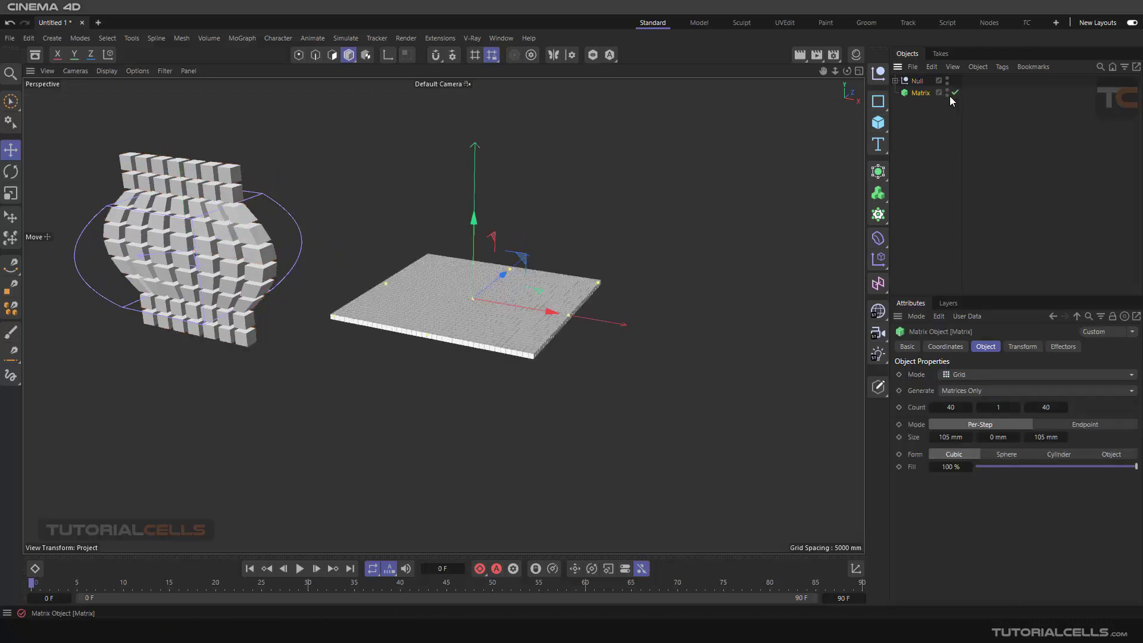
{"action": "scroll", "coordinate": [476, 313], "scroll_direction": "up", "scroll_amount": 4}
{"action": "left_click_drag", "start_coordinate": [466, 314], "coordinate": [534, 385], "text": "alt"}
{"action": "left_click_drag", "start_coordinate": [531, 292], "coordinate": [534, 366], "text": "alt"}
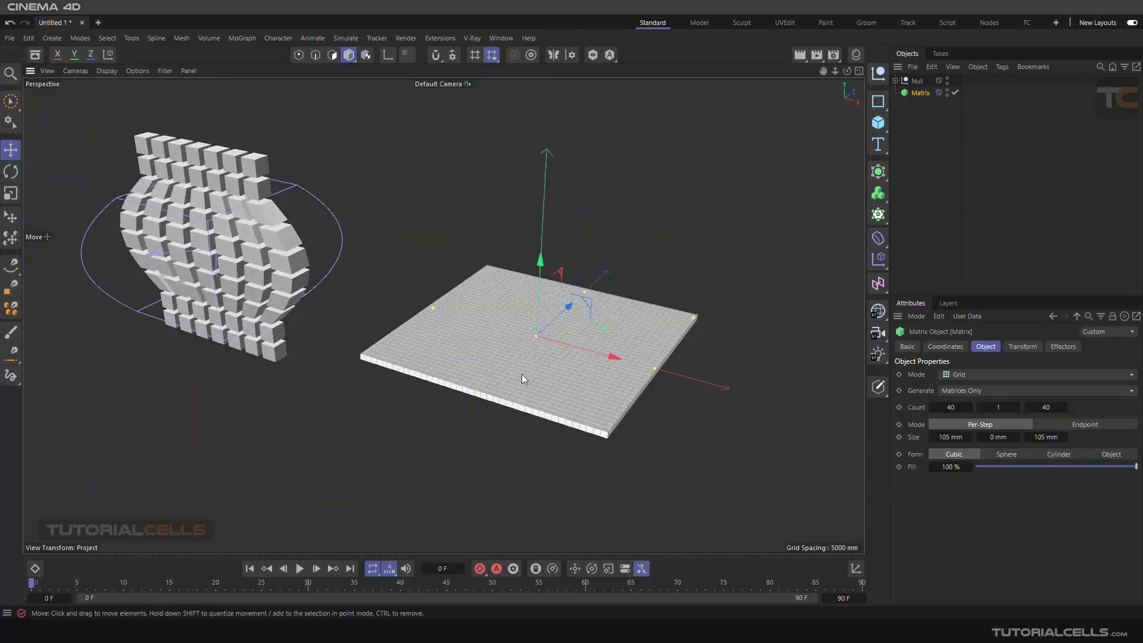
{"action": "mouse_move", "coordinate": [537, 389]}
{"action": "left_mouse_down", "text": "alt"}
{"action": "mouse_move", "coordinate": [524, 395]}
{"action": "mouse_move", "coordinate": [537, 380]}
{"action": "left_mouse_up", "text": "alt"}
{"action": "left_click", "coordinate": [800, 55]}
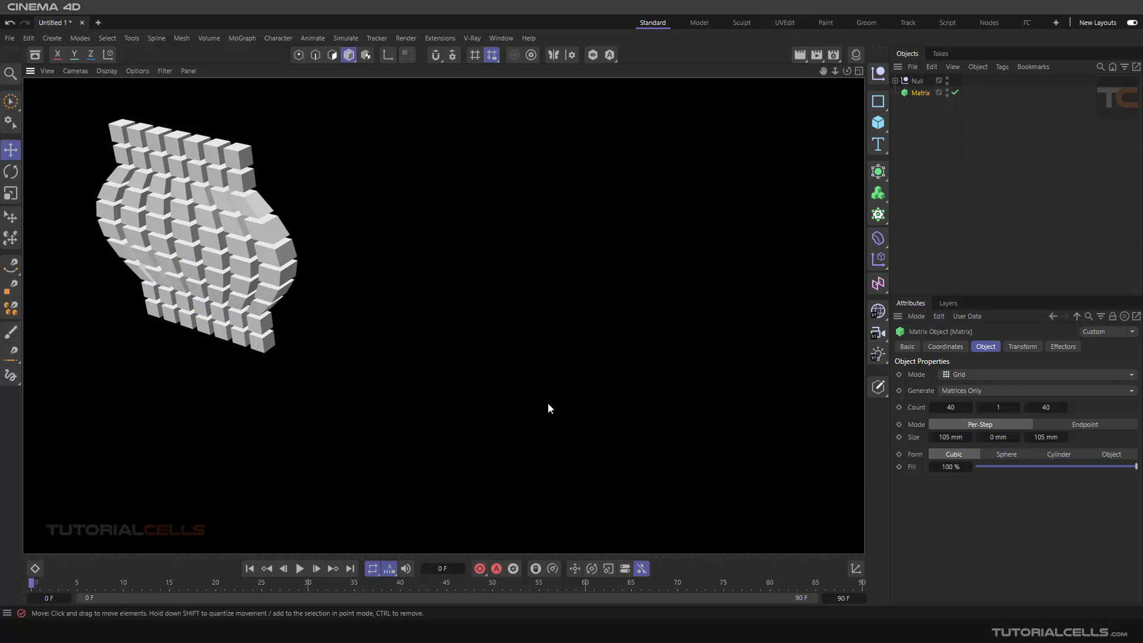
{"action": "left_click", "coordinate": [894, 148]}
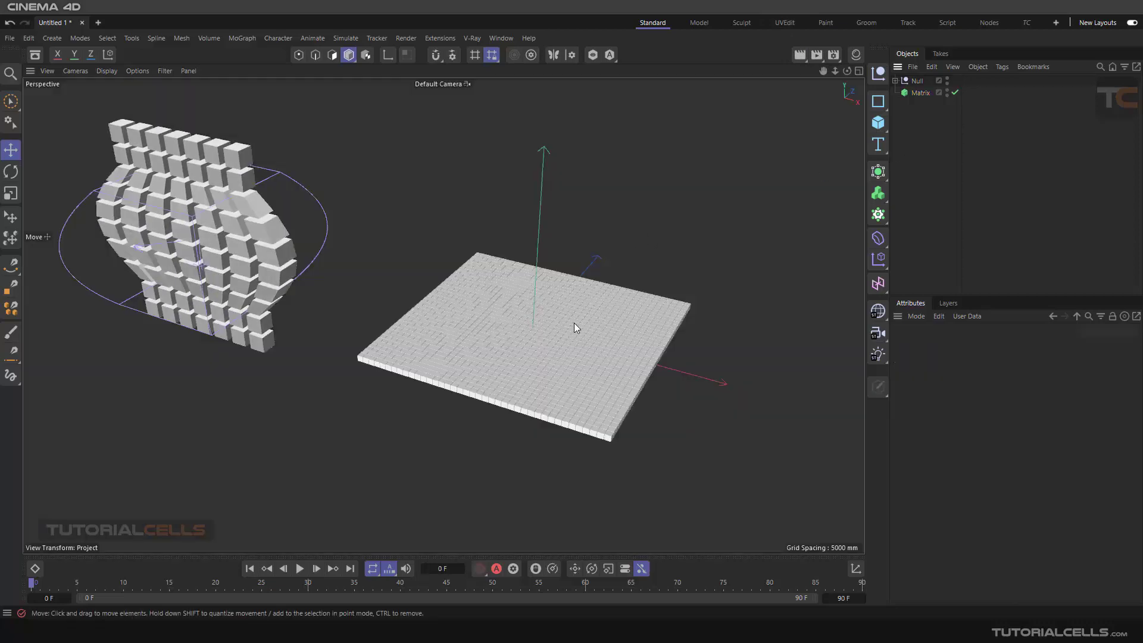
{"action": "scroll", "coordinate": [581, 398], "scroll_direction": "up", "scroll_amount": 2}
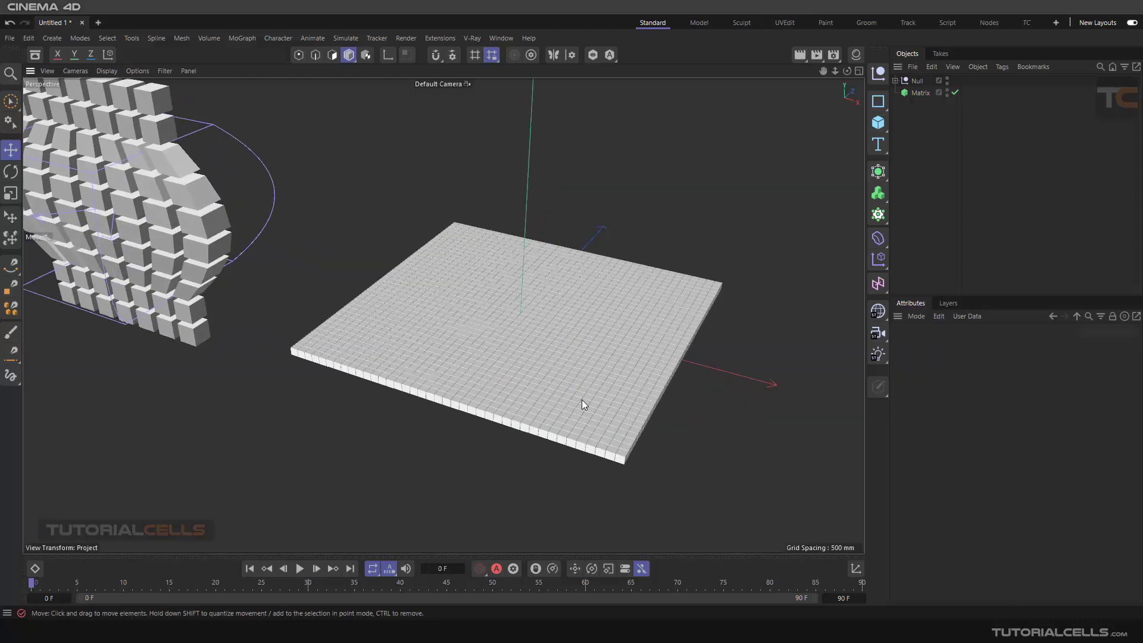
{"action": "left_click_drag", "start_coordinate": [581, 399], "coordinate": [595, 381], "text": "alt"}
Step: Check the Matrix keeps Grid mode and generates Matrices Only
{"action": "left_click", "coordinate": [919, 94]}
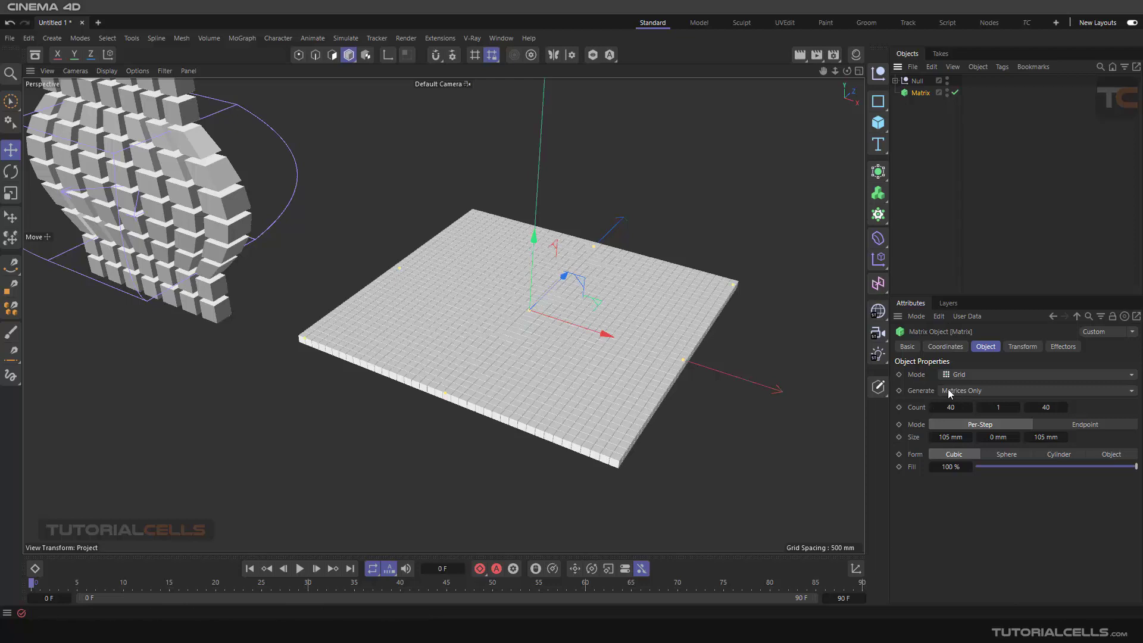
{"action": "left_click", "coordinate": [970, 376]}
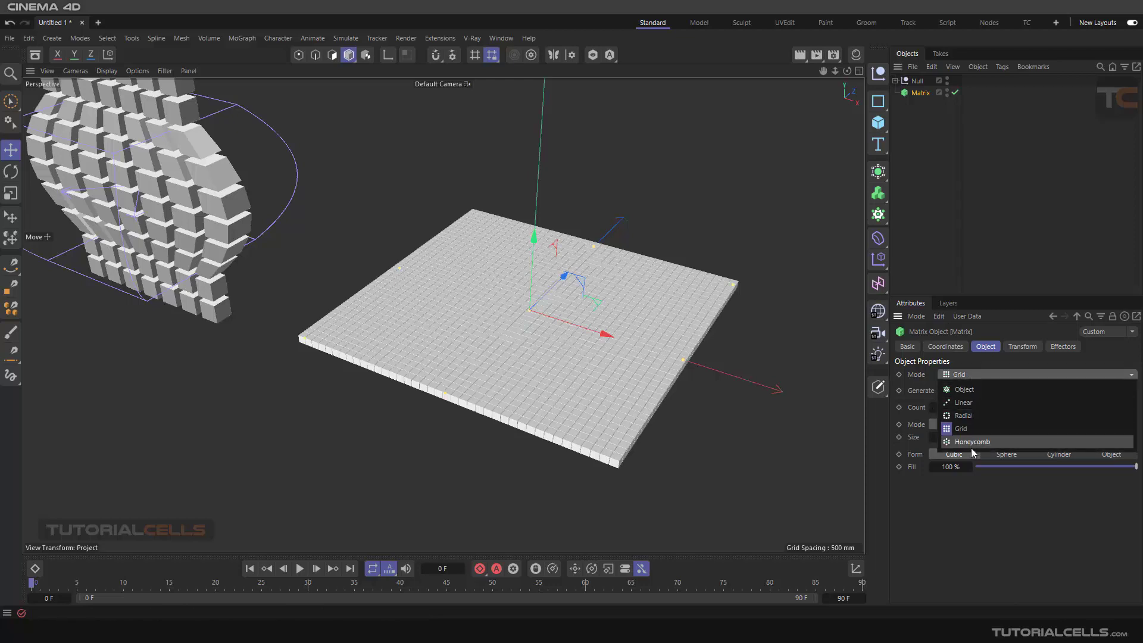
{"action": "left_click", "coordinate": [953, 272]}
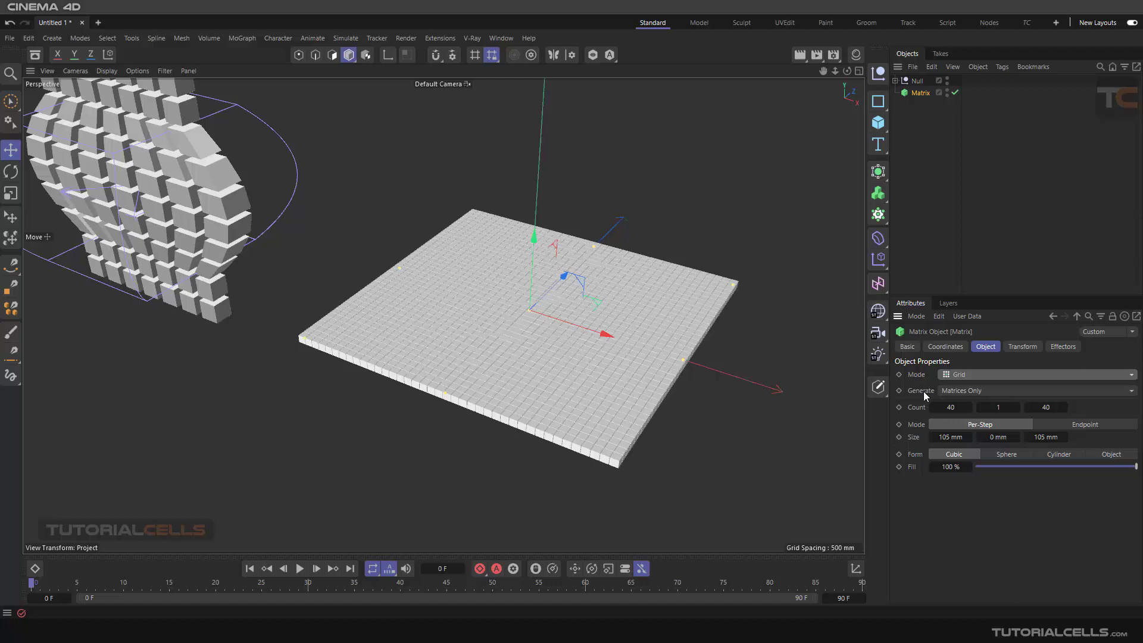
{"action": "left_click", "coordinate": [958, 392]}
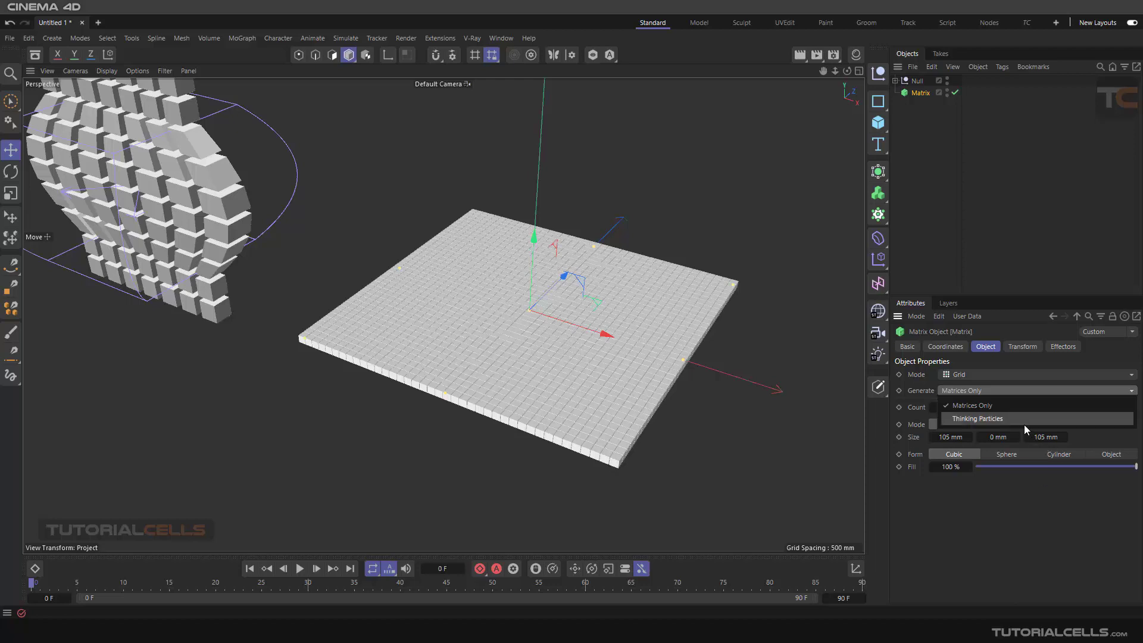
{"action": "left_click", "coordinate": [977, 505]}
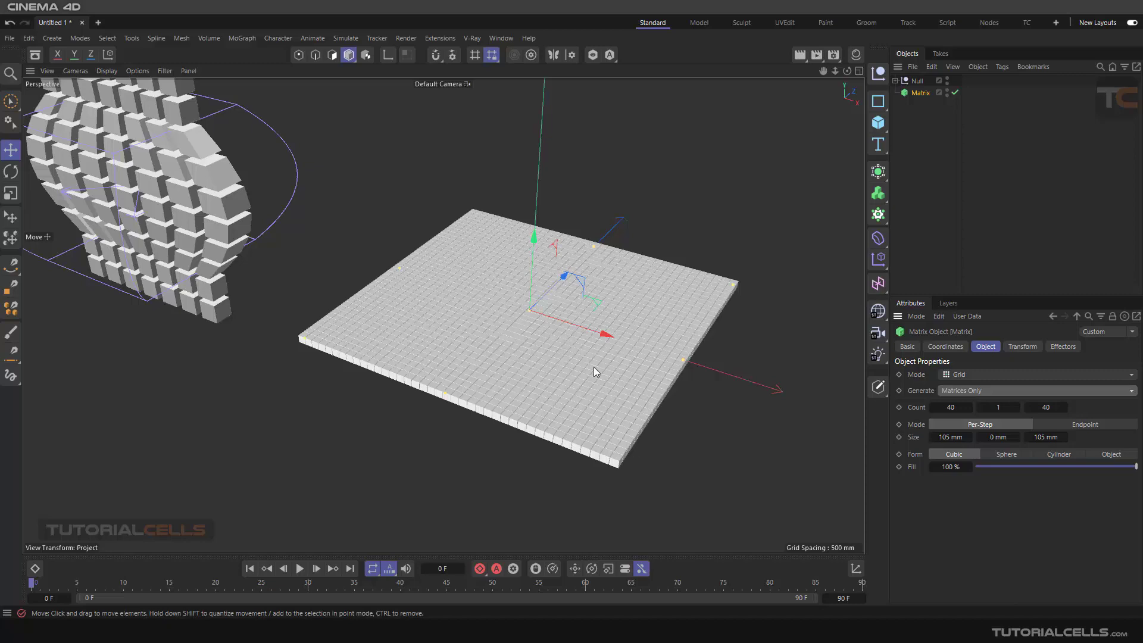
{"action": "scroll", "coordinate": [564, 348], "scroll_direction": "down", "scroll_amount": 5}
{"action": "left_click_drag", "start_coordinate": [563, 332], "coordinate": [526, 339], "text": "alt"}
{"action": "scroll", "coordinate": [526, 341], "scroll_direction": "up", "scroll_amount": 2}
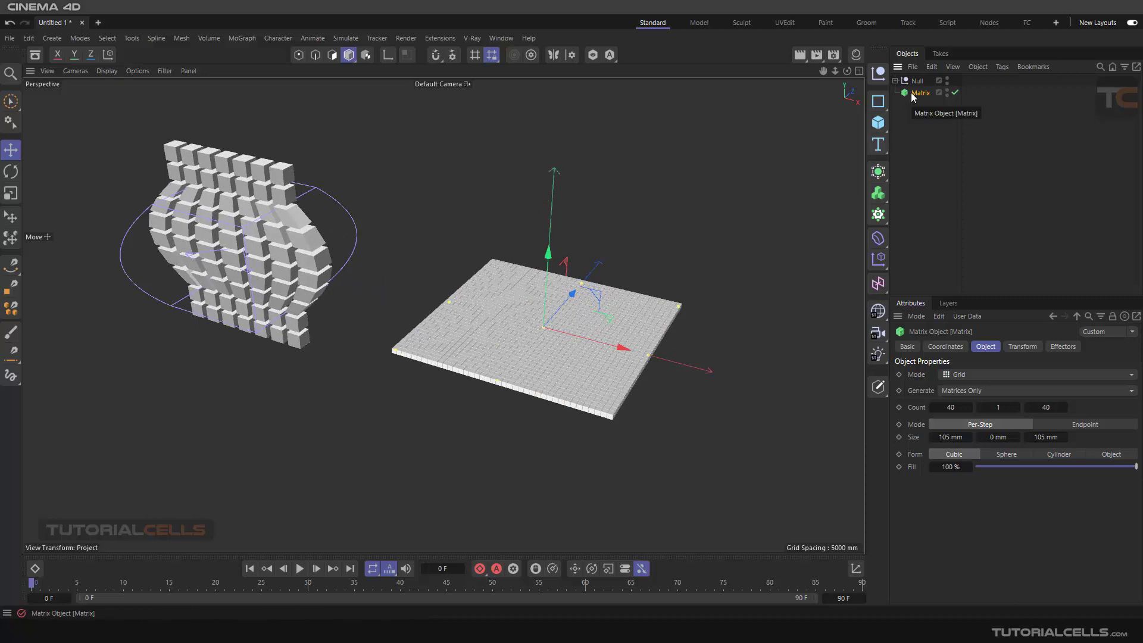
Step: Set the Matrix count to 7 × 10 × 1
{"action": "left_click", "coordinate": [896, 80]}
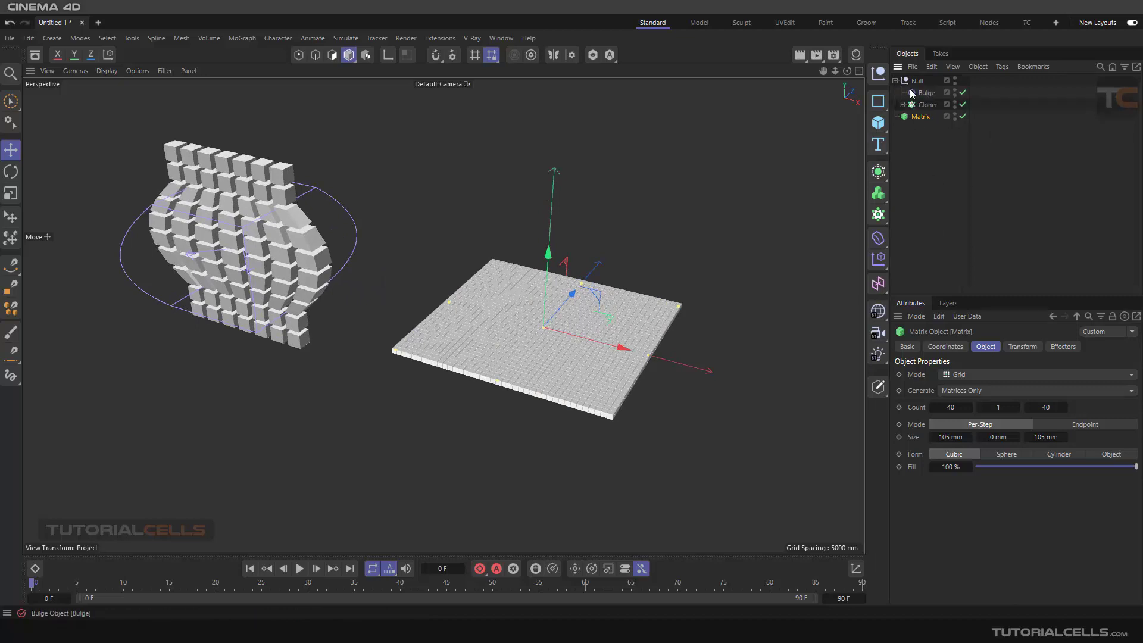
{"action": "left_click", "coordinate": [921, 106]}
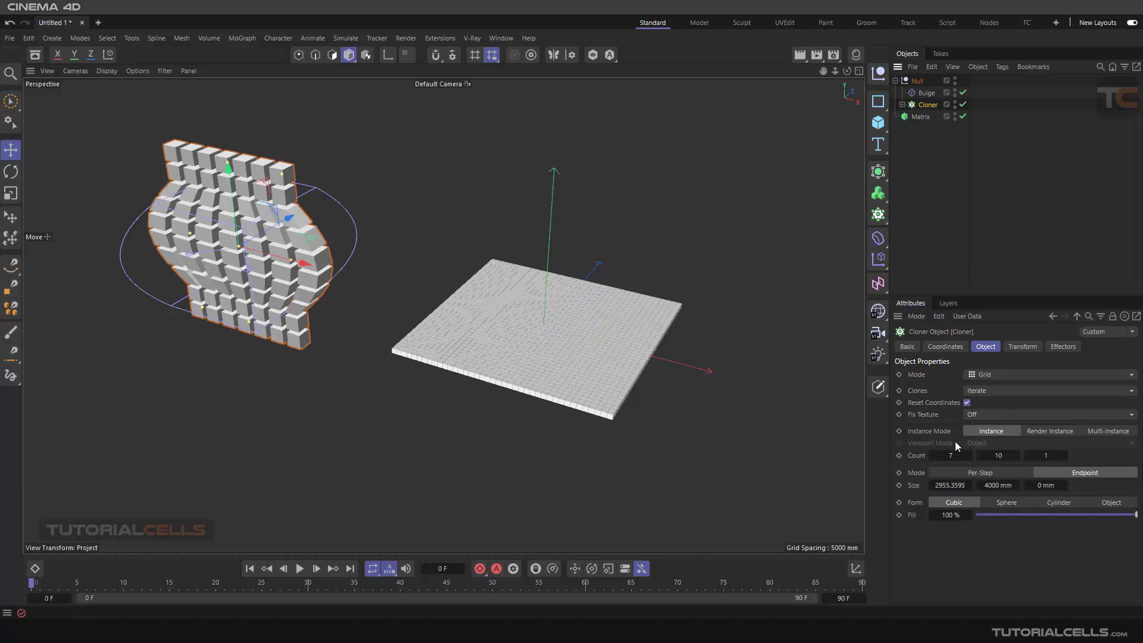
{"action": "left_click", "coordinate": [917, 118]}
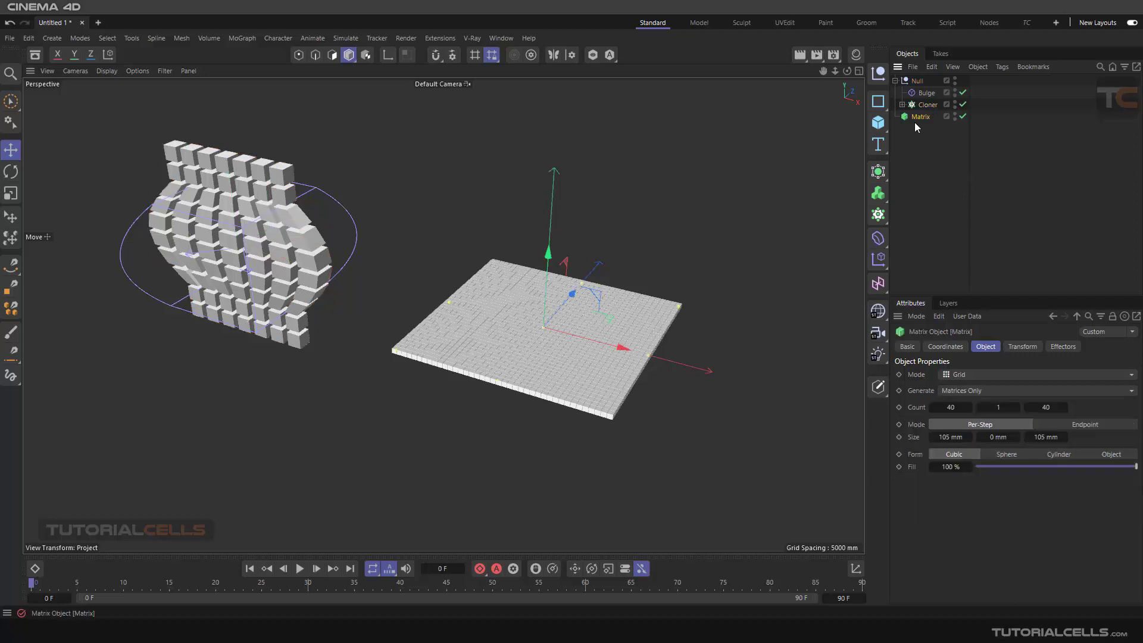
{"action": "double_click", "coordinate": [950, 407]}
{"action": "type", "text": "7"}
{"action": "left_click", "coordinate": [999, 407]}
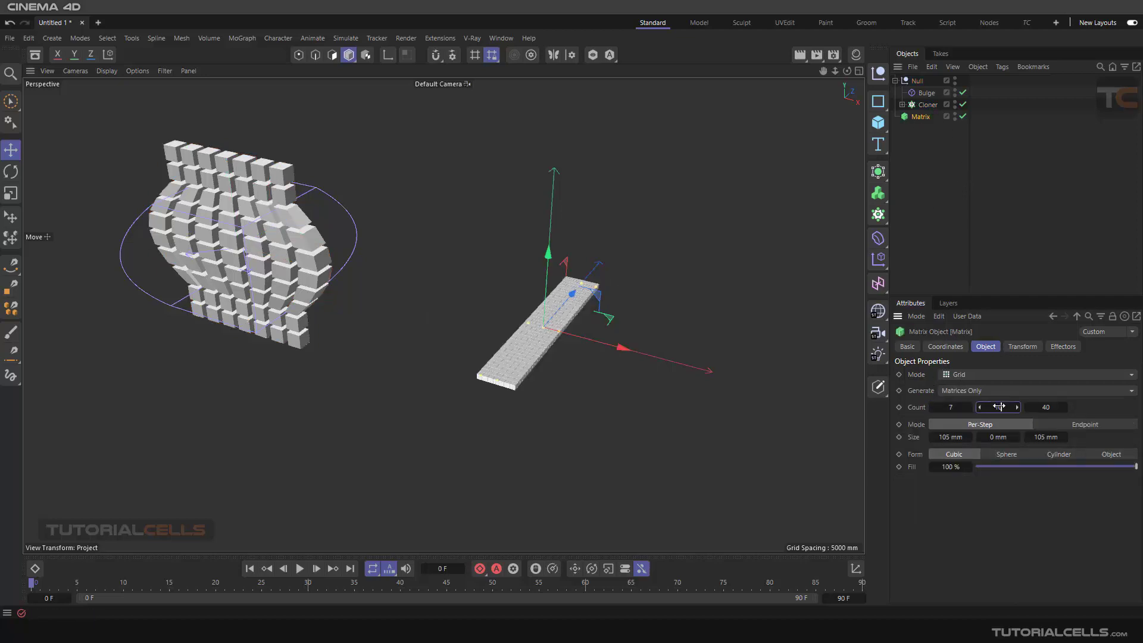
{"action": "double_click", "coordinate": [1043, 407]}
{"action": "type", "text": "1"}
{"action": "key", "text": "Return"}
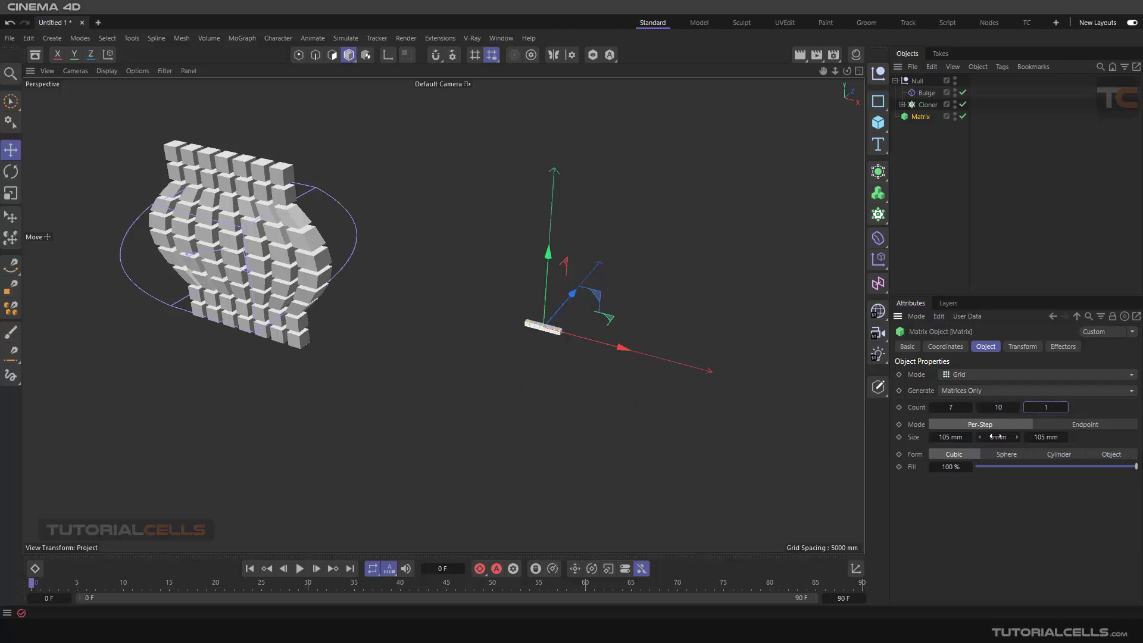
Step: Set the Cloner's X size to 3000 mm
{"action": "left_click", "coordinate": [926, 105]}
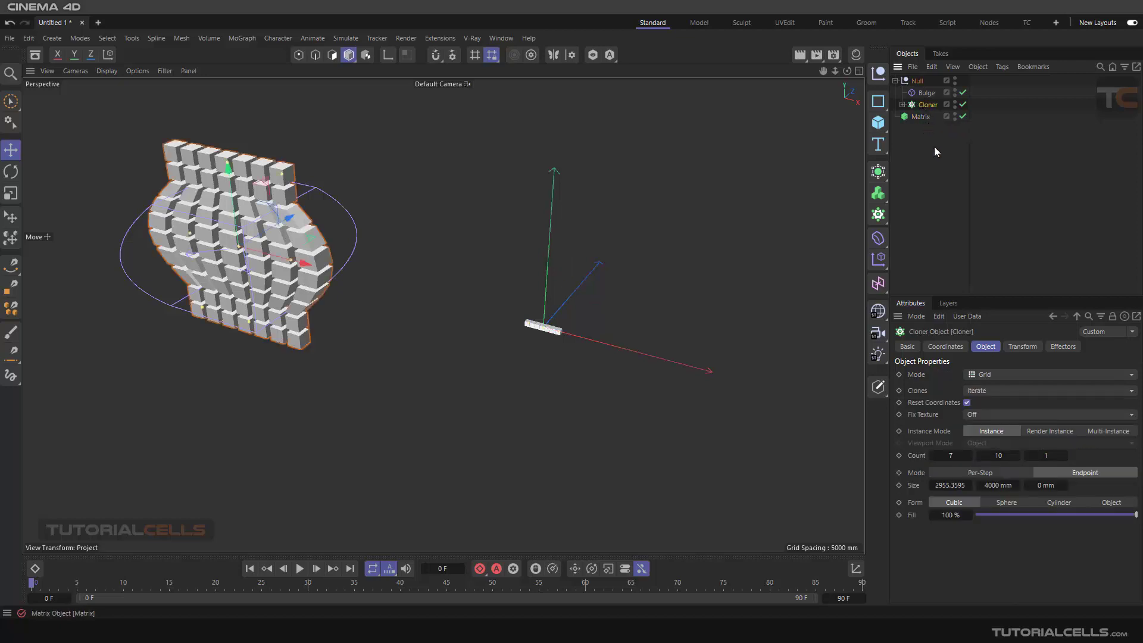
{"action": "left_click", "coordinate": [951, 486]}
{"action": "type", "text": "3000"}
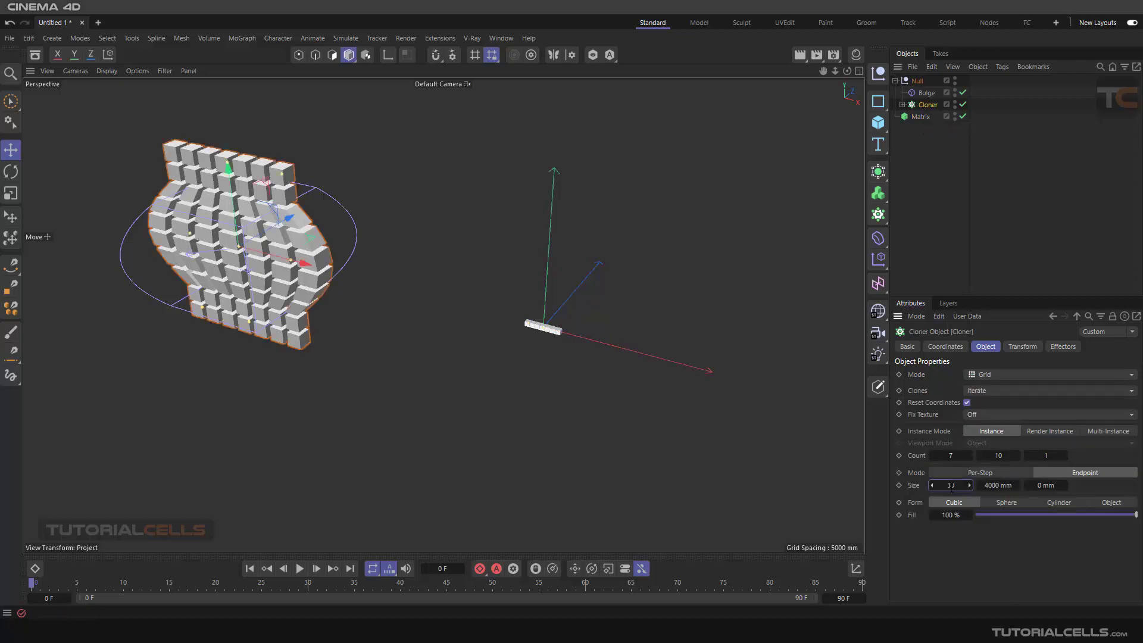
{"action": "key", "text": "Return"}
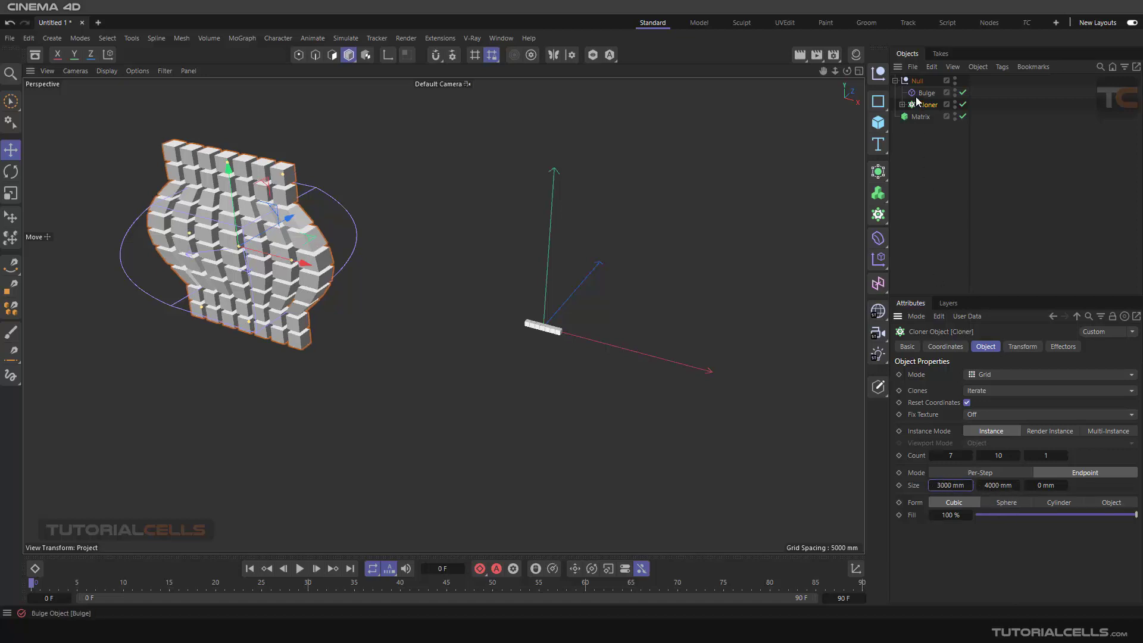
Step: Switch the Matrix to Endpoint mode sized 3000 × 4000 mm
{"action": "left_click", "coordinate": [919, 117]}
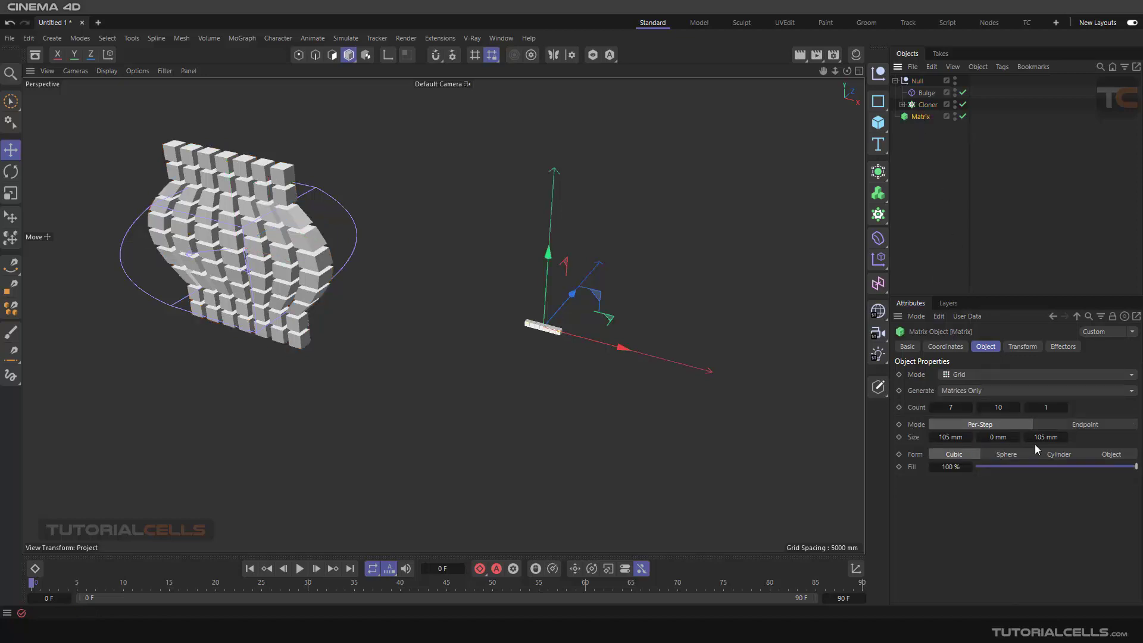
{"action": "left_click", "coordinate": [1076, 425]}
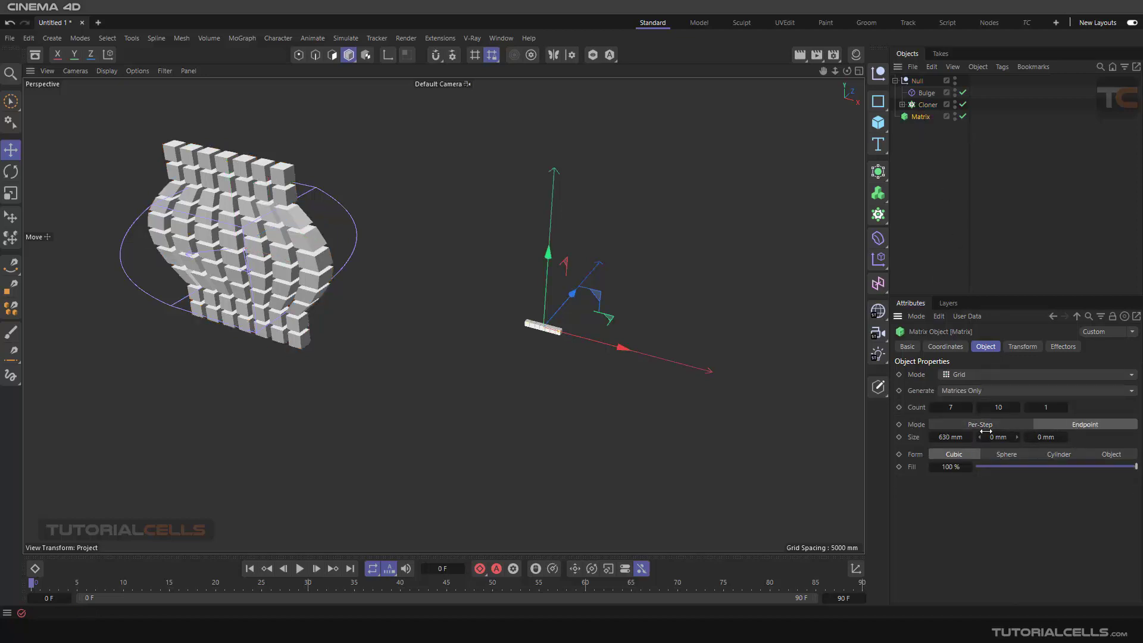
{"action": "left_click", "coordinate": [952, 436]}
{"action": "type", "text": "3000"}
{"action": "key", "text": "Return"}
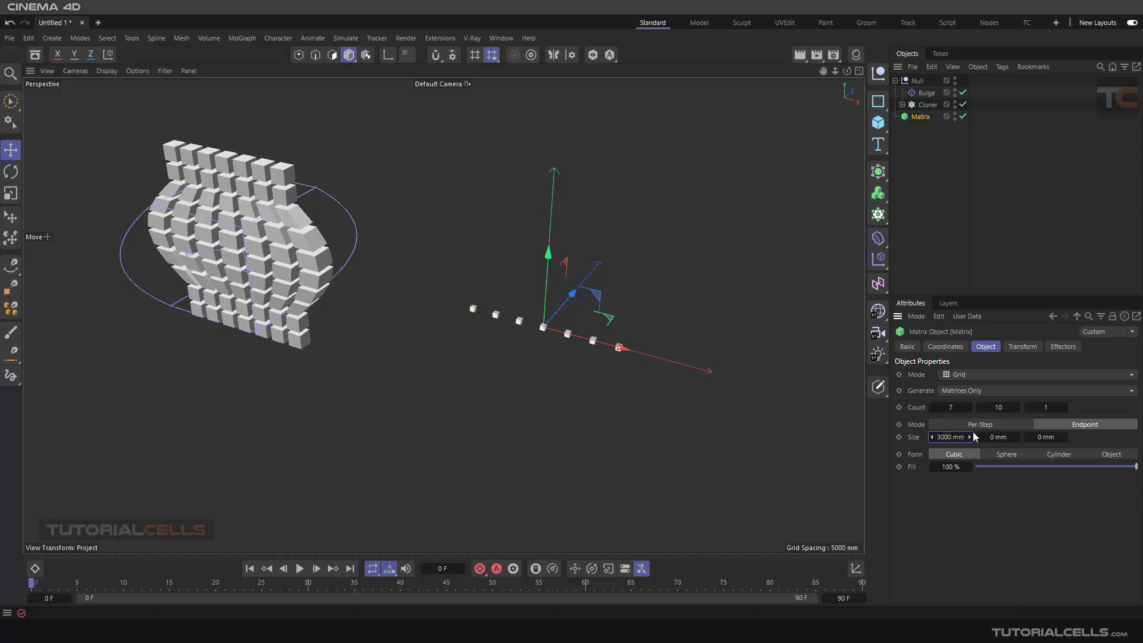
{"action": "left_click", "coordinate": [924, 103]}
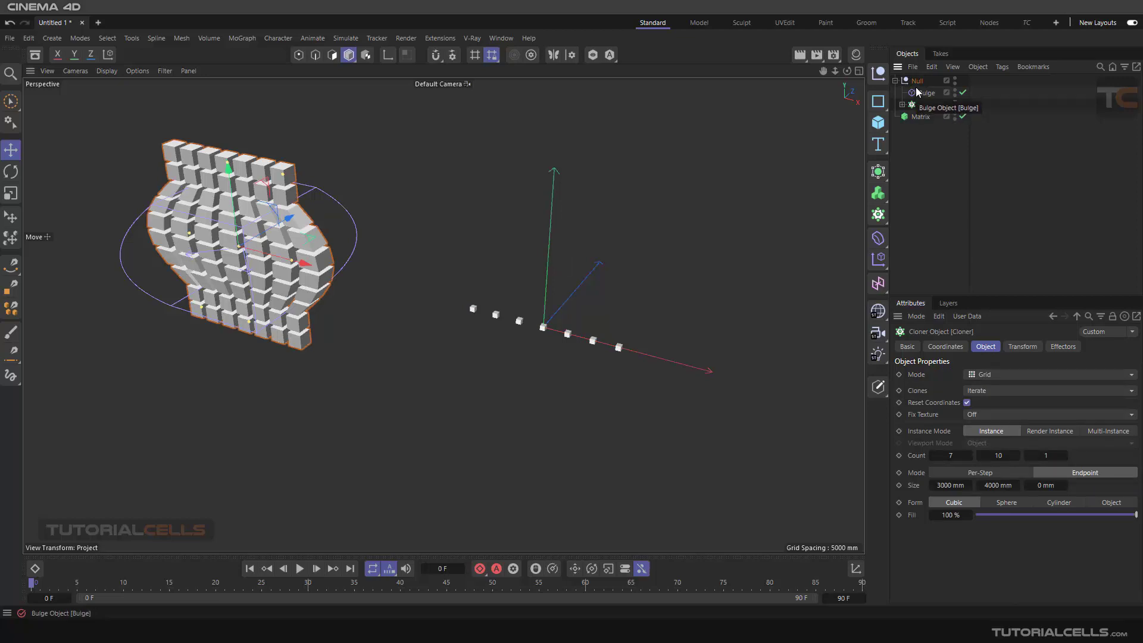
{"action": "left_click", "coordinate": [920, 116]}
{"action": "left_click", "coordinate": [990, 437]}
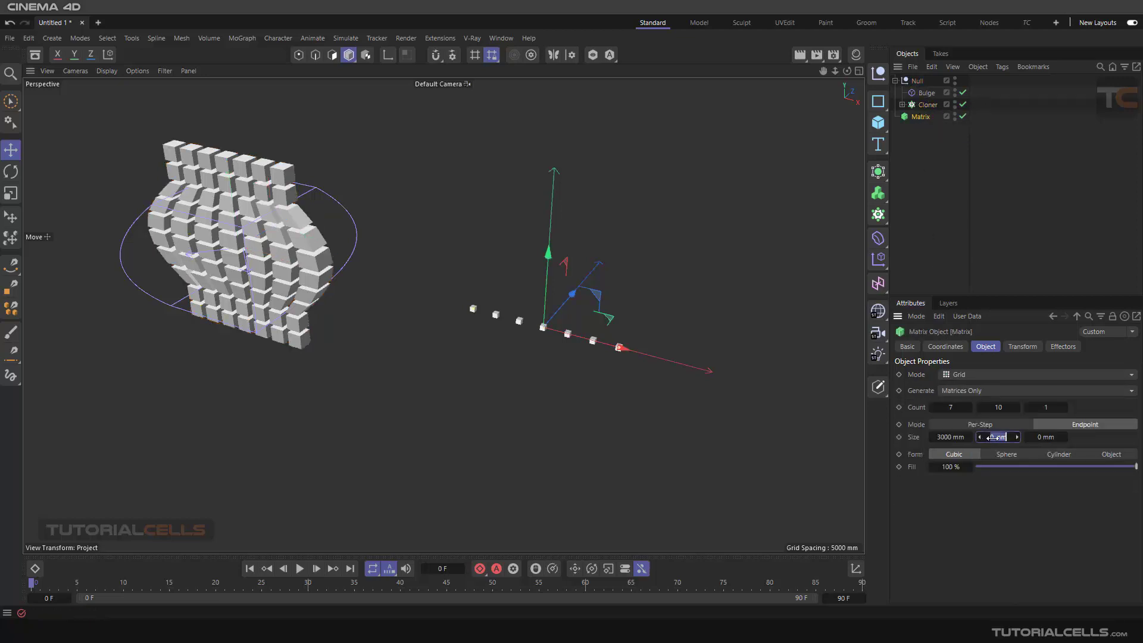
{"action": "type", "text": "4000"}
{"action": "key", "text": "Return"}
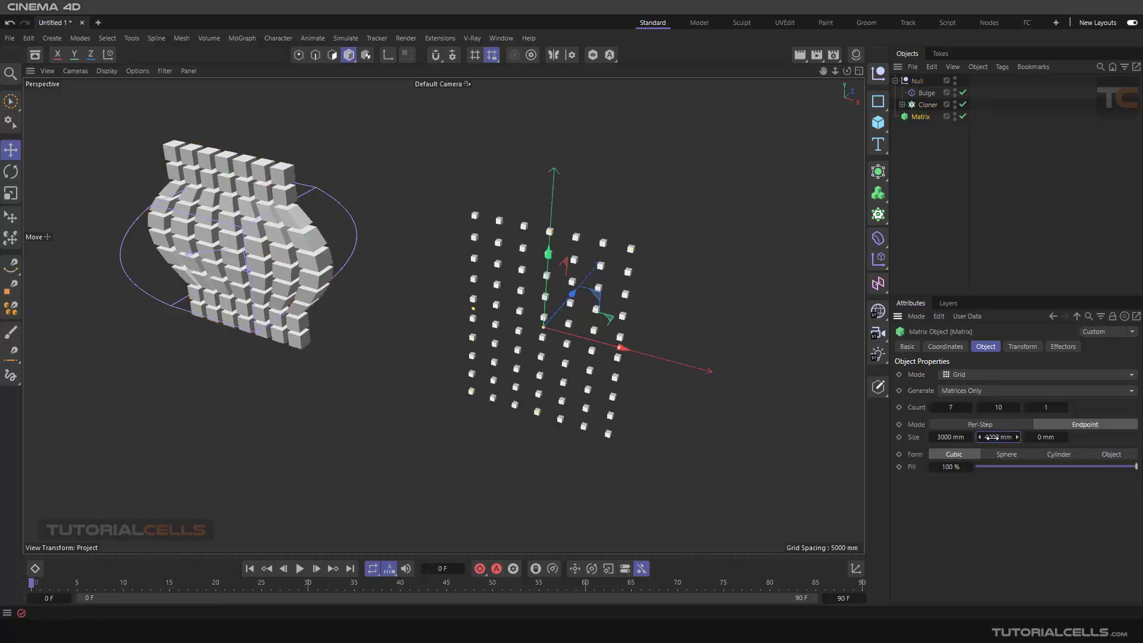
{"action": "left_click_drag", "start_coordinate": [626, 285], "coordinate": [589, 279], "text": "alt"}
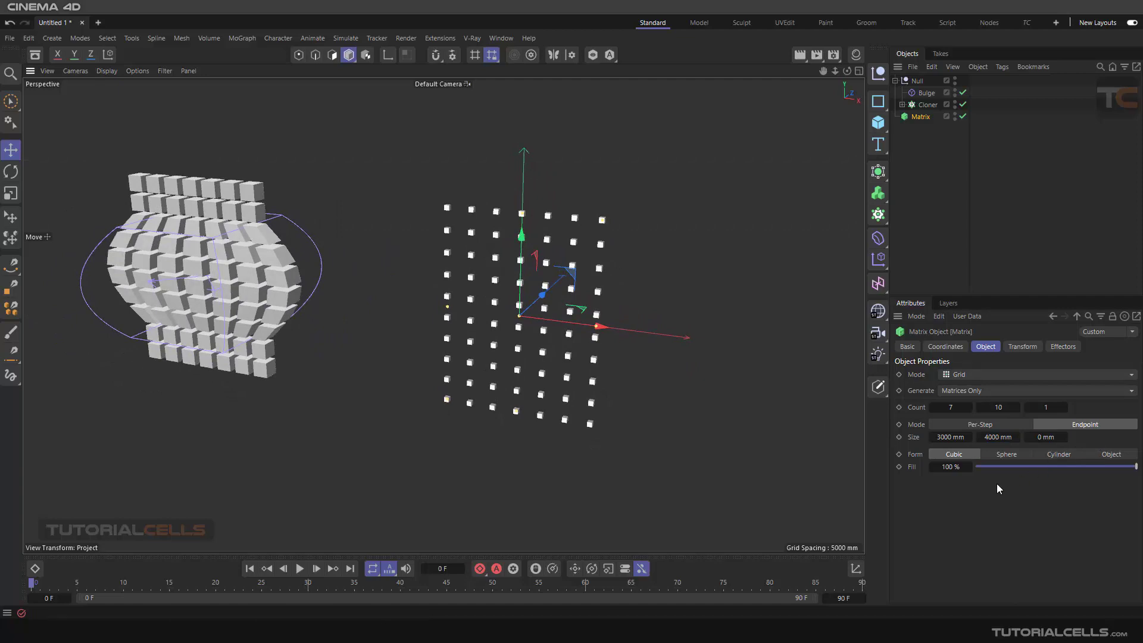
Step: Give the Matrix a first Transform scale of 1, 2 and 2
{"action": "left_click", "coordinate": [1018, 346]}
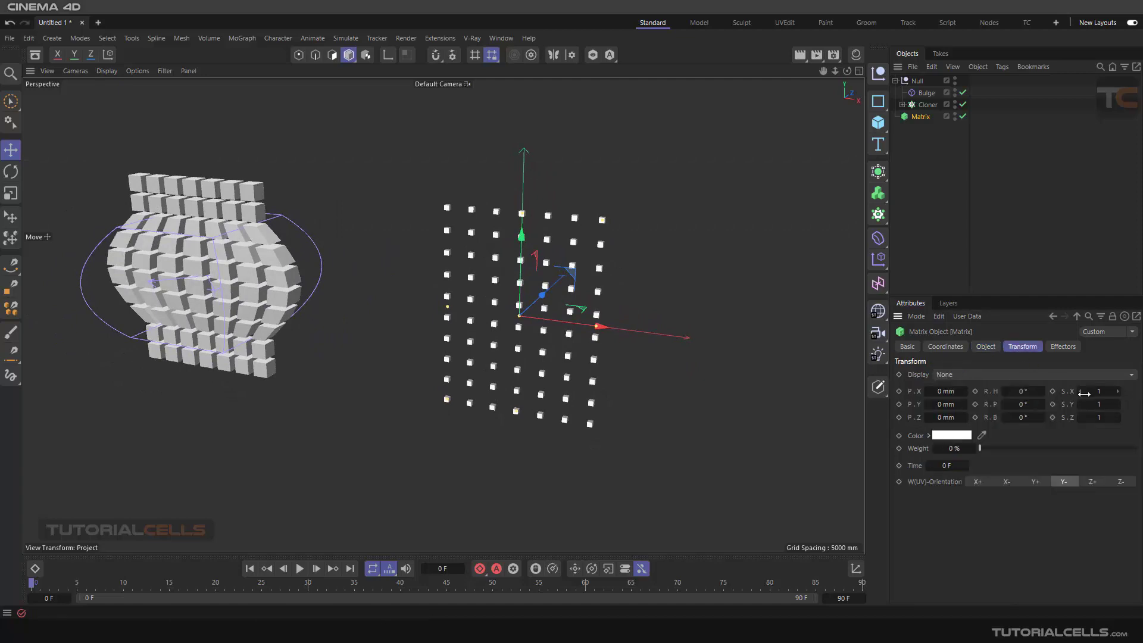
{"action": "left_click_drag", "start_coordinate": [1083, 393], "coordinate": [1089, 394]}
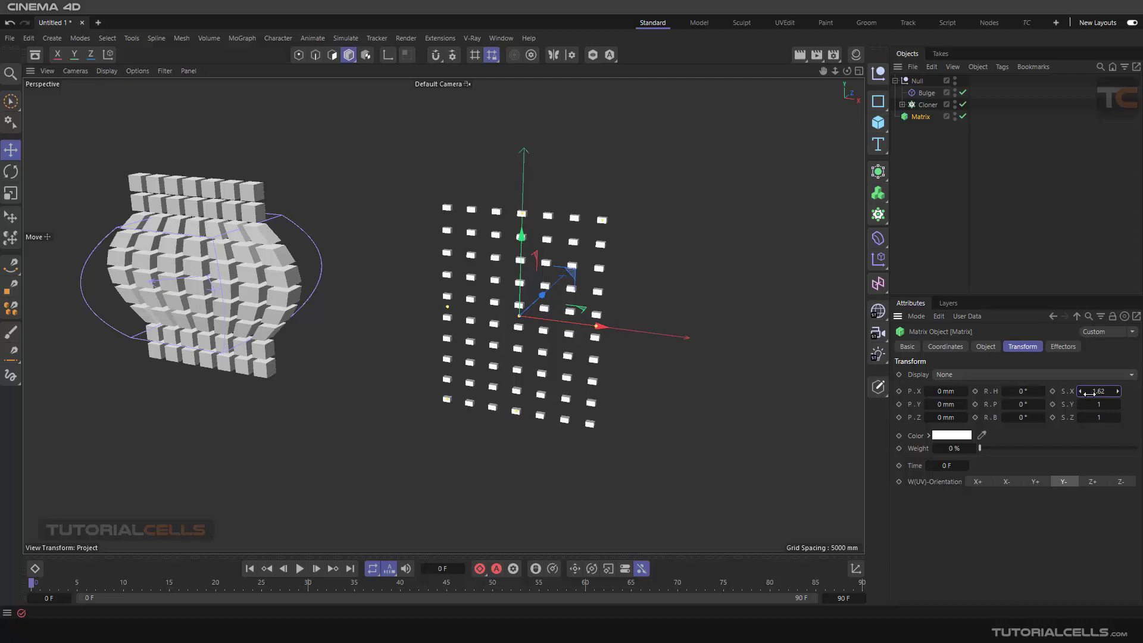
{"action": "double_click", "coordinate": [1088, 394]}
{"action": "type", "text": "1"}
{"action": "key", "text": "Return"}
{"action": "double_click", "coordinate": [1096, 405]}
{"action": "type", "text": "2"}
{"action": "left_click", "coordinate": [1099, 417]}
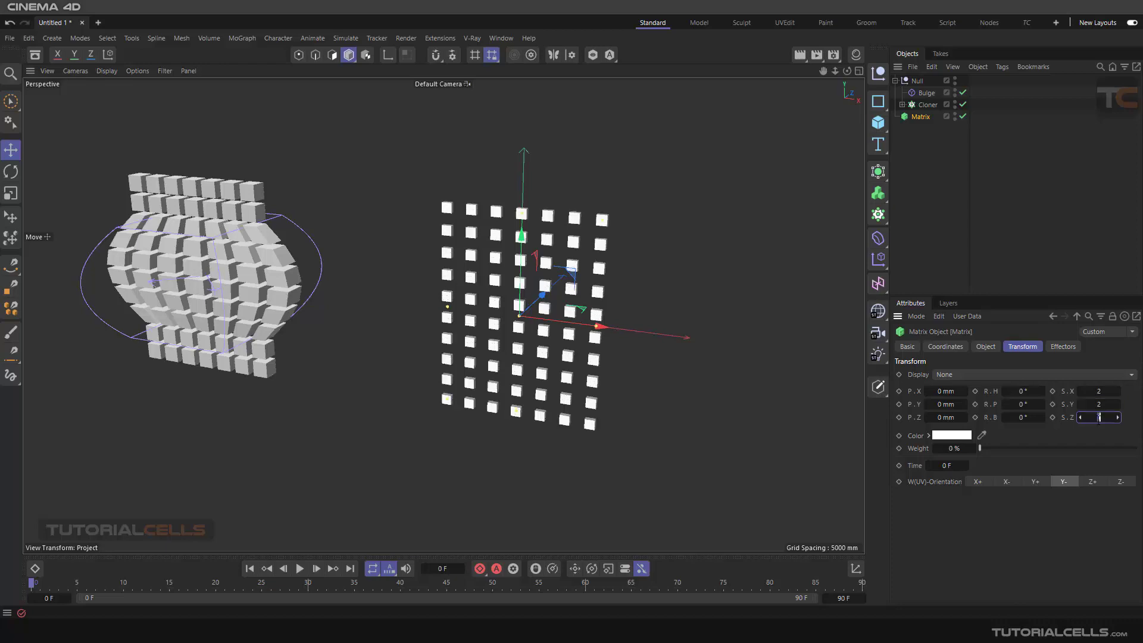
{"action": "type", "text": "2"}
{"action": "key", "text": "Return"}
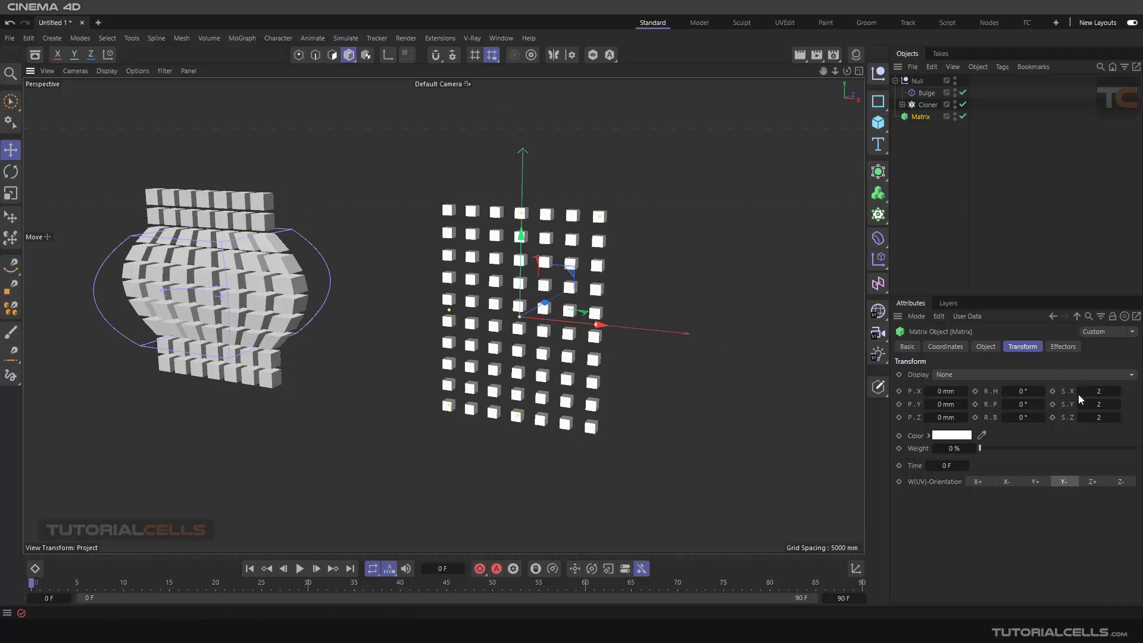
Step: Set the Matrix scale to 3 on X, Y and Z, leaving Display at None
{"action": "double_click", "coordinate": [1096, 391]}
{"action": "double_click", "coordinate": [1099, 405]}
{"action": "type", "text": "3"}
{"action": "double_click", "coordinate": [1098, 417]}
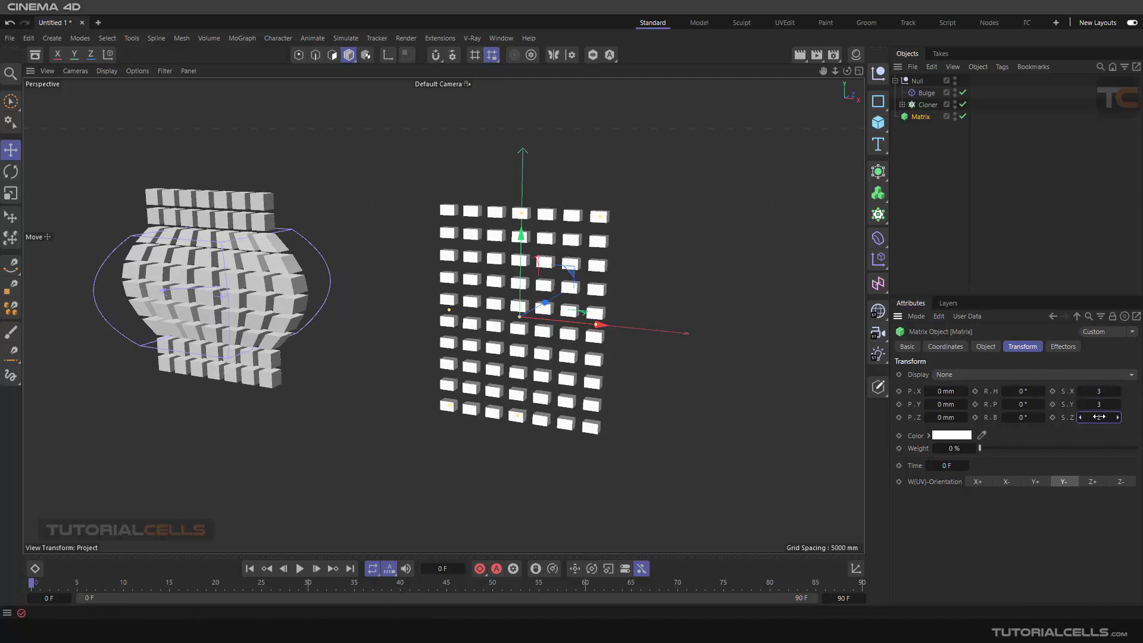
{"action": "type", "text": "3"}
{"action": "key", "text": "Return"}
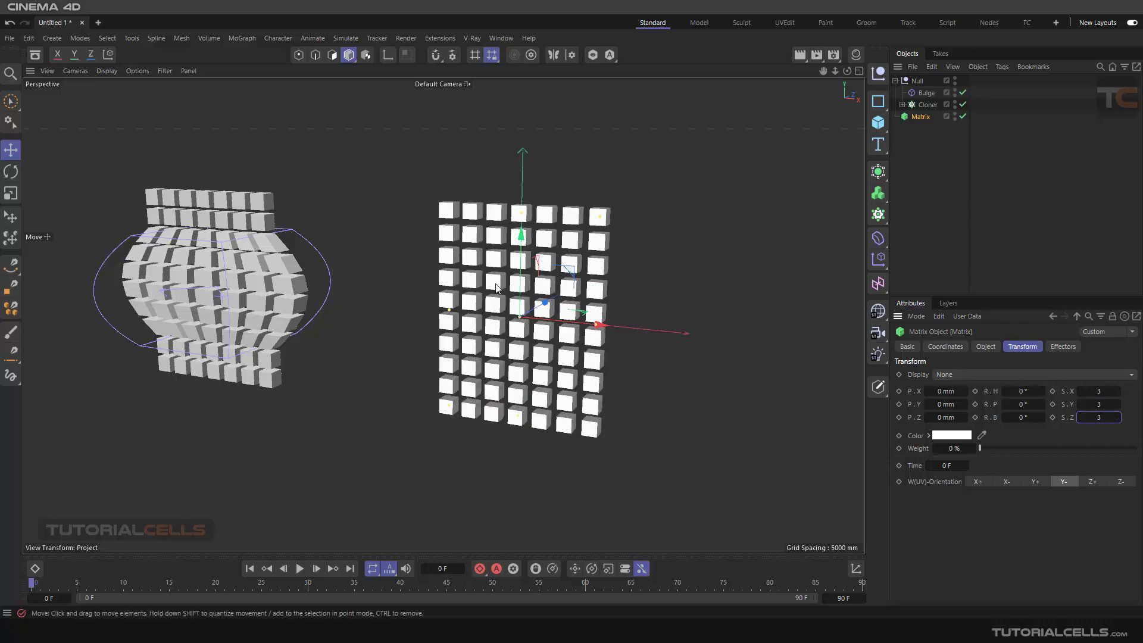
{"action": "left_click_drag", "start_coordinate": [421, 259], "coordinate": [449, 277], "text": "alt"}
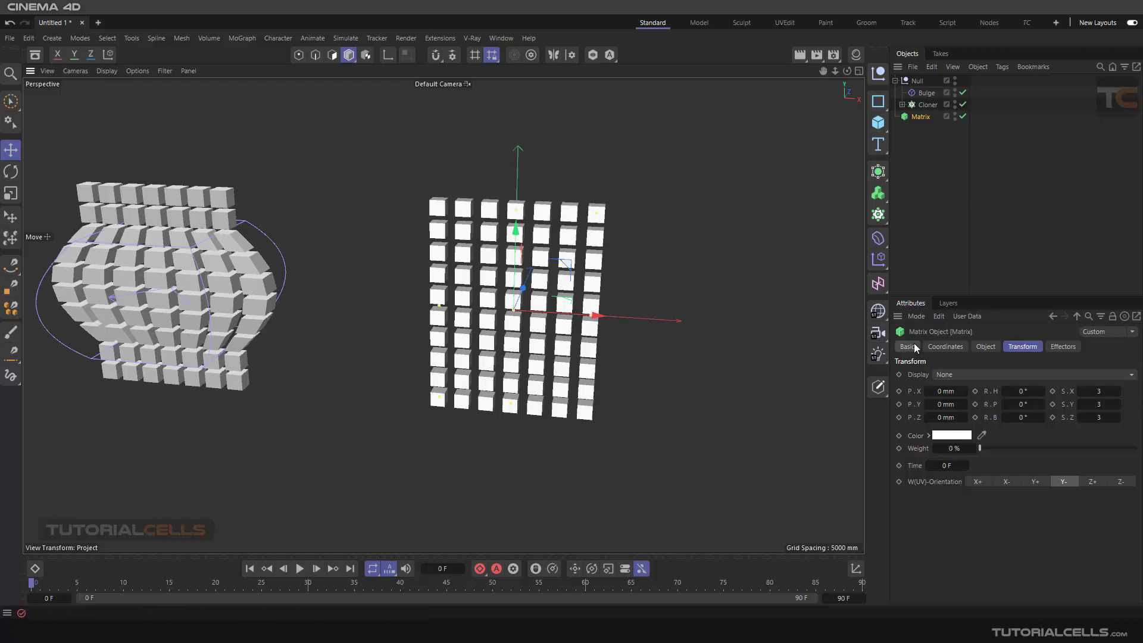
{"action": "left_click", "coordinate": [963, 373]}
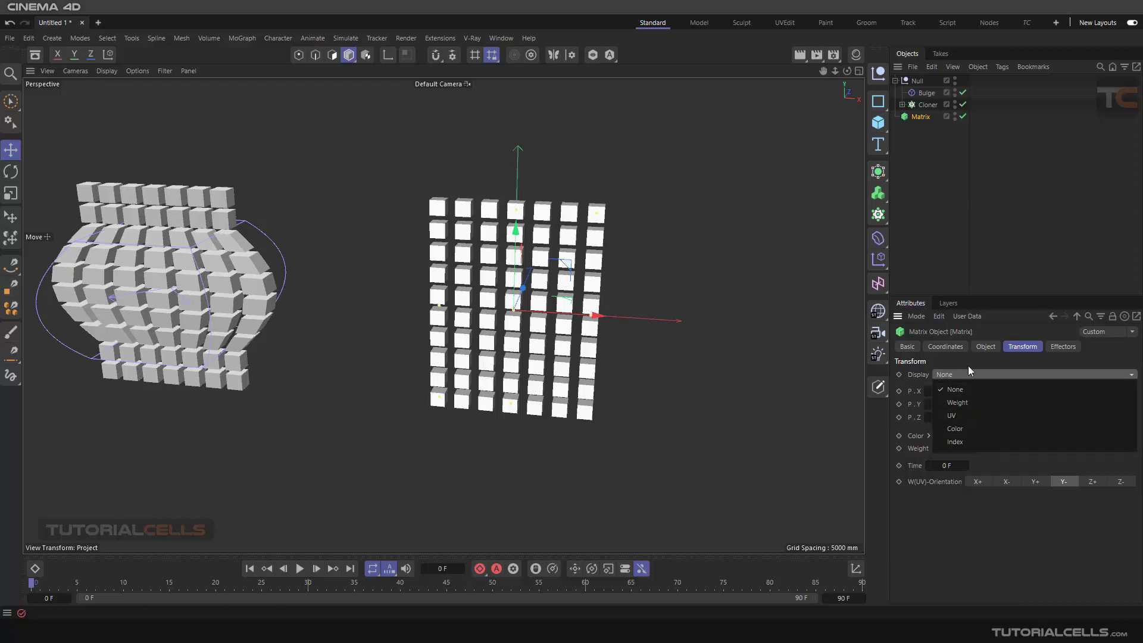
{"action": "left_click", "coordinate": [946, 273]}
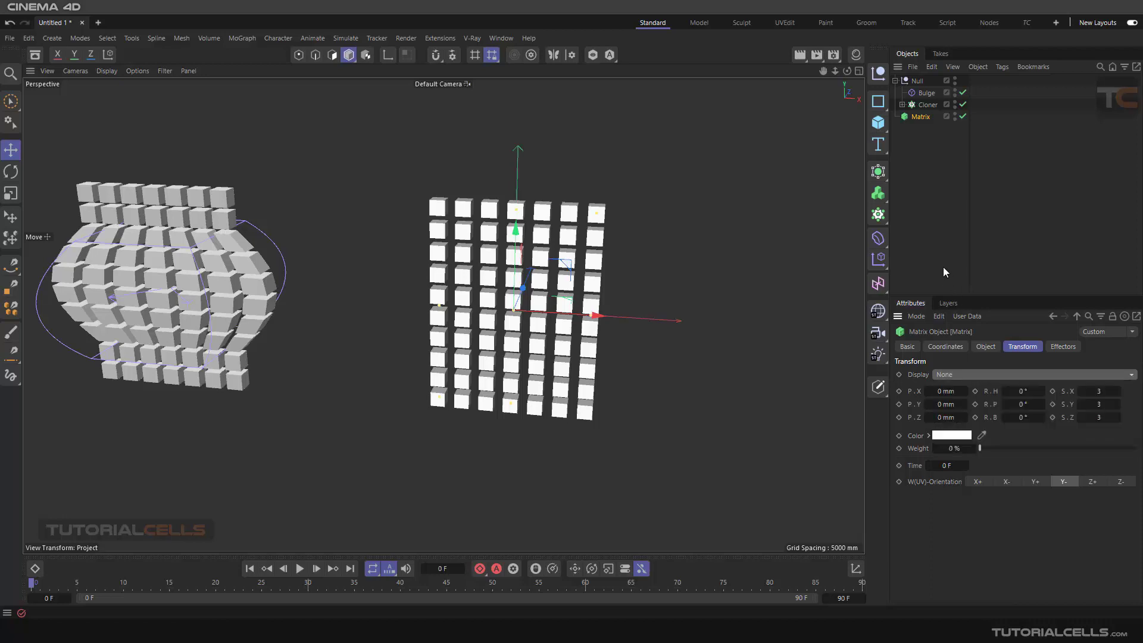
Step: Duplicate the Bulge deformer and place the copy onto the Matrix grid
{"action": "left_click", "coordinate": [924, 95]}
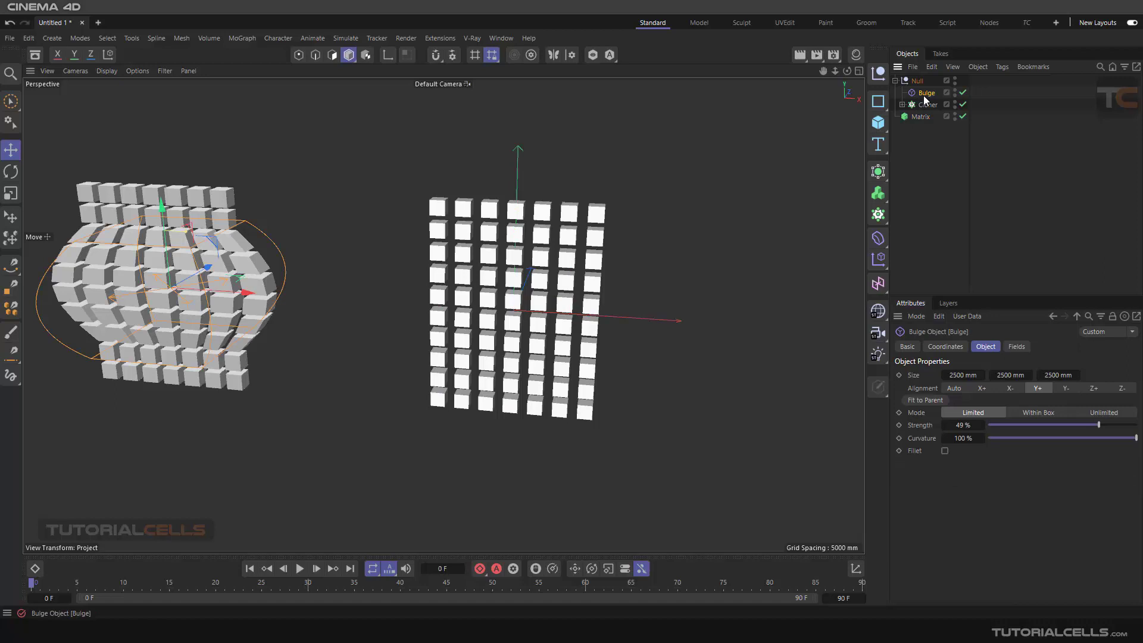
{"action": "left_click_drag", "start_coordinate": [924, 95], "coordinate": [916, 155]}
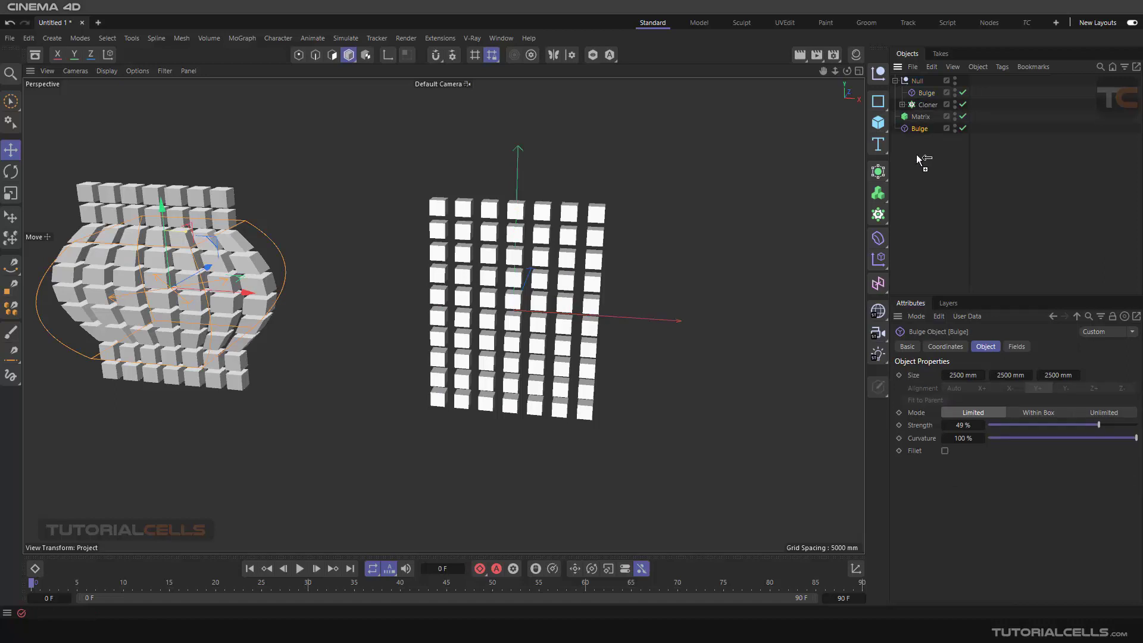
{"action": "left_click_drag", "start_coordinate": [246, 291], "coordinate": [602, 316]}
{"action": "mouse_move", "coordinate": [517, 295]}
{"action": "left_mouse_down", "text": "alt"}
{"action": "mouse_move", "coordinate": [408, 283]}
{"action": "mouse_move", "coordinate": [506, 292]}
{"action": "left_mouse_up", "text": "alt"}
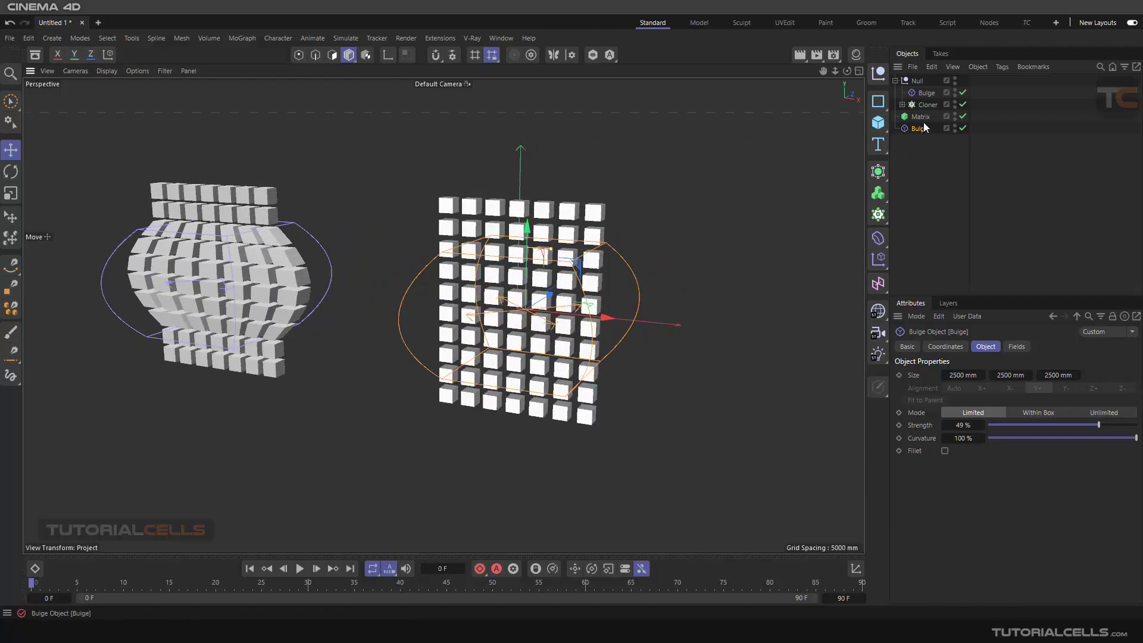
Step: Add a Null and group the Matrix and the new Bulge under Null.1
{"action": "left_click", "coordinate": [879, 73]}
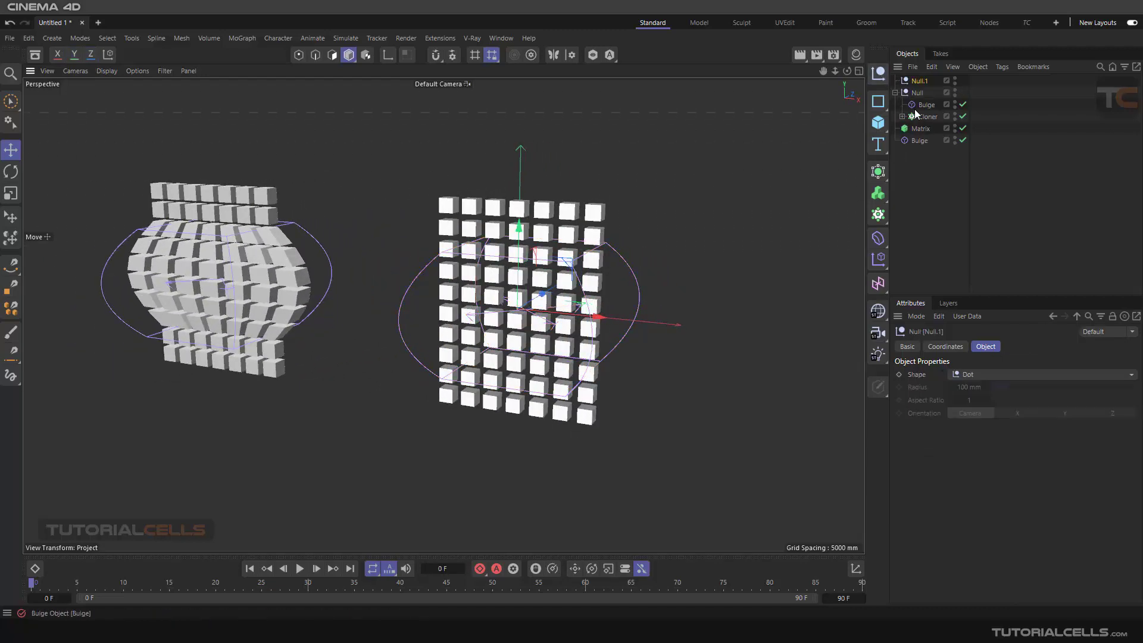
{"action": "left_click", "coordinate": [918, 129]}
{"action": "left_click", "coordinate": [916, 140], "text": "ctrl"}
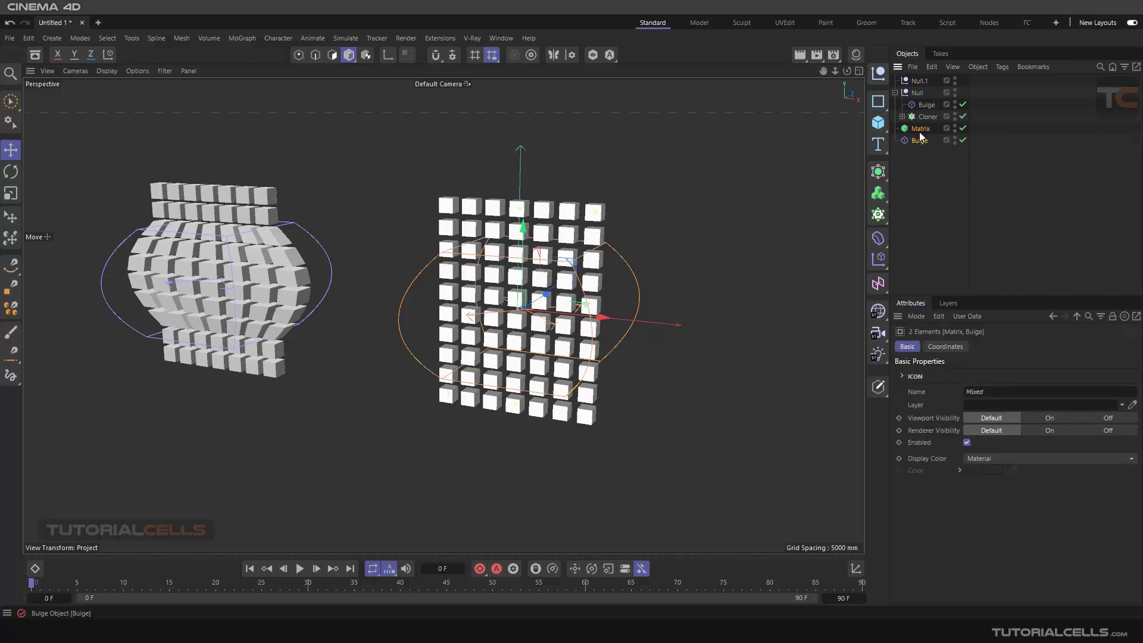
{"action": "left_click_drag", "start_coordinate": [916, 80], "coordinate": [918, 81]}
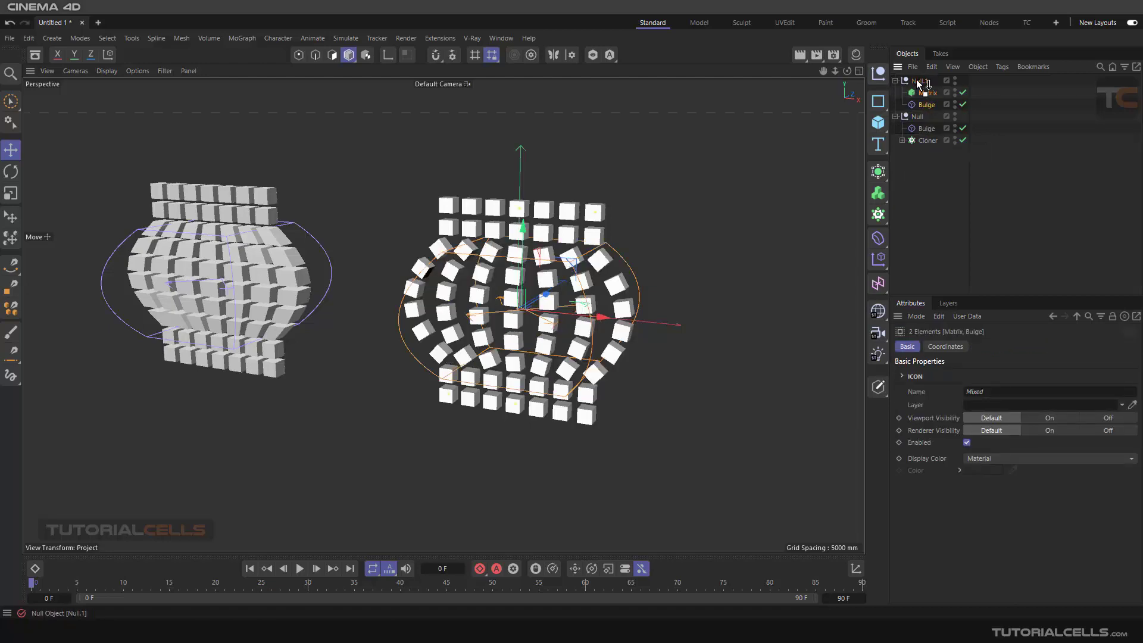
{"action": "left_click_drag", "start_coordinate": [534, 296], "coordinate": [529, 327]}
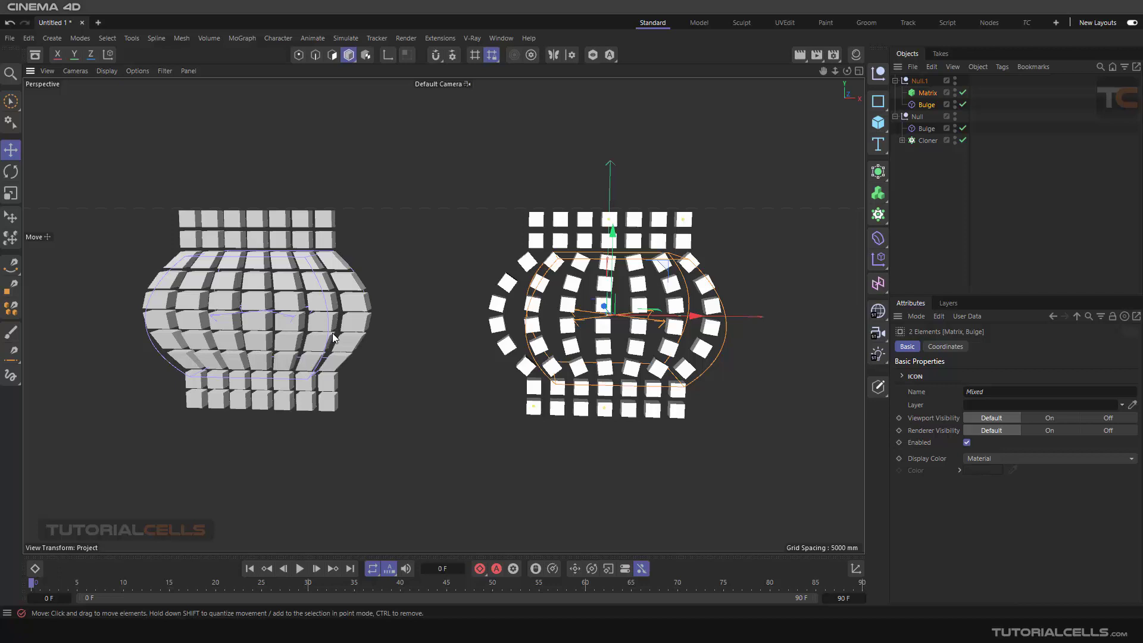
Step: Select the Cloner in the object list and expand it to show the child Cube
{"action": "scroll", "coordinate": [375, 340], "scroll_direction": "up", "scroll_amount": 1}
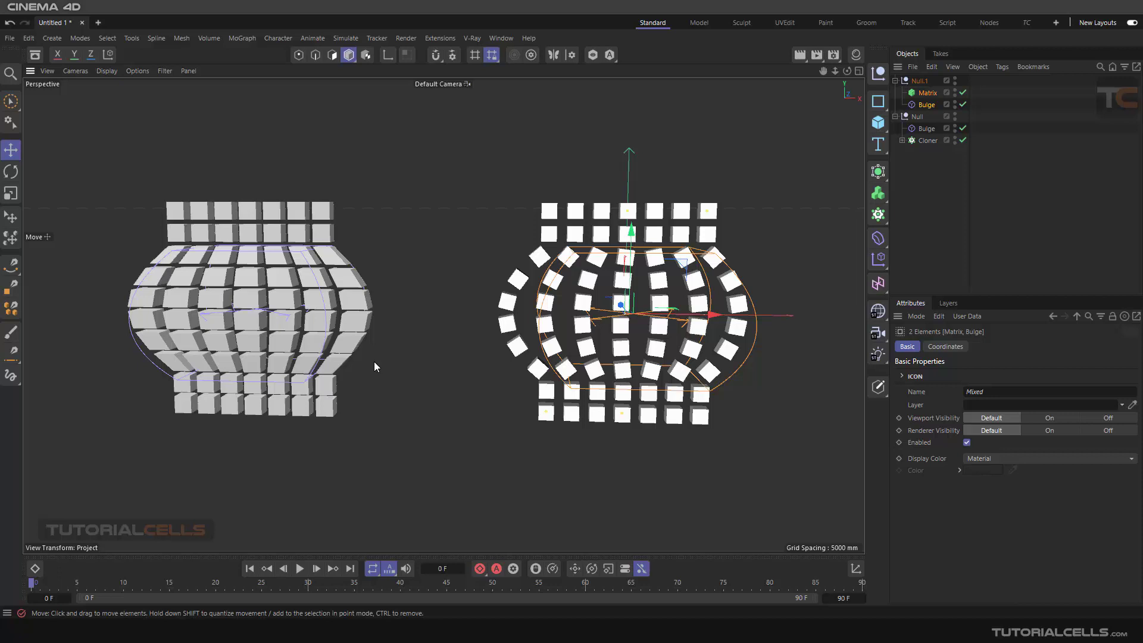
{"action": "left_click", "coordinate": [920, 141]}
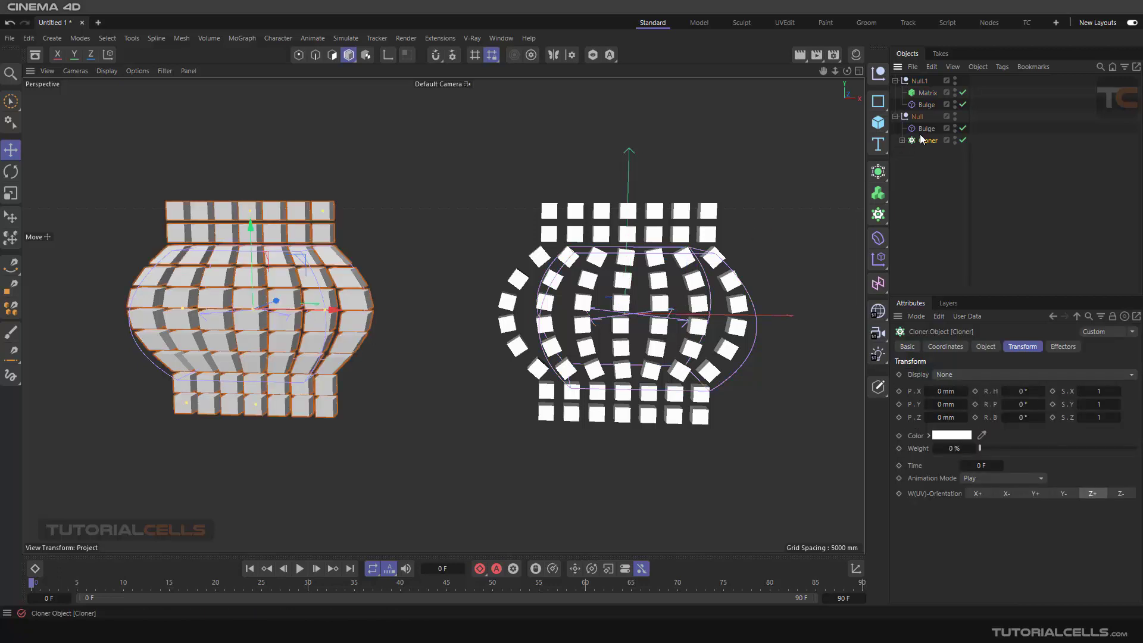
{"action": "left_click", "coordinate": [924, 129]}
{"action": "left_click", "coordinate": [924, 140]}
{"action": "left_click", "coordinate": [903, 141]}
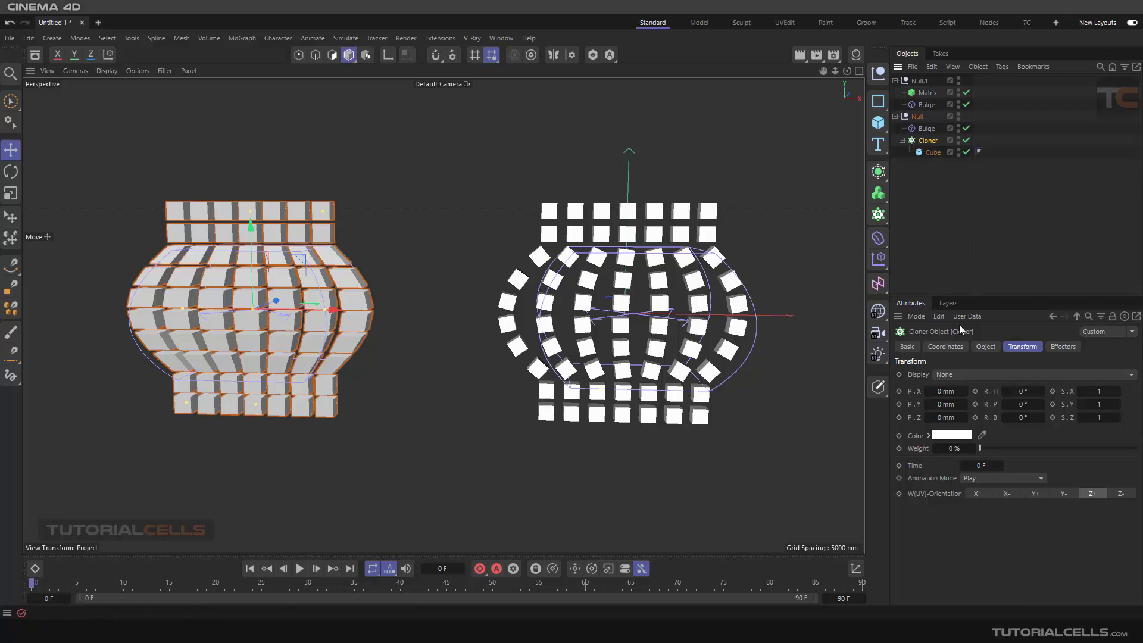
Step: Switch the Cloner's Mode to Object in its Object properties
{"action": "left_click", "coordinate": [983, 347]}
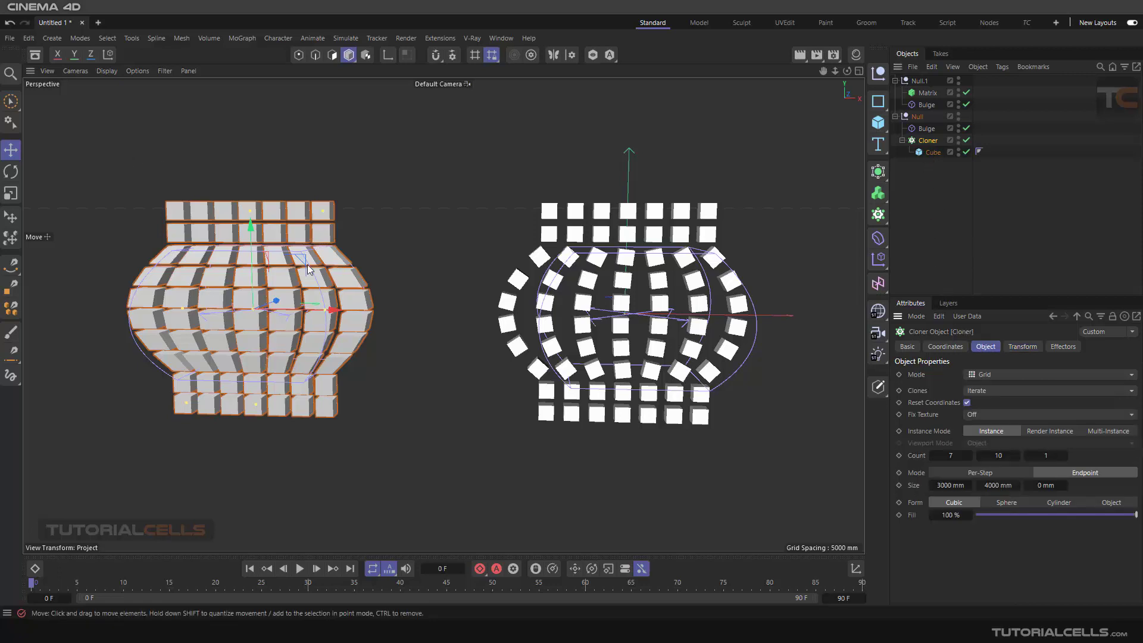
{"action": "left_click", "coordinate": [981, 373]}
{"action": "left_click", "coordinate": [985, 390]}
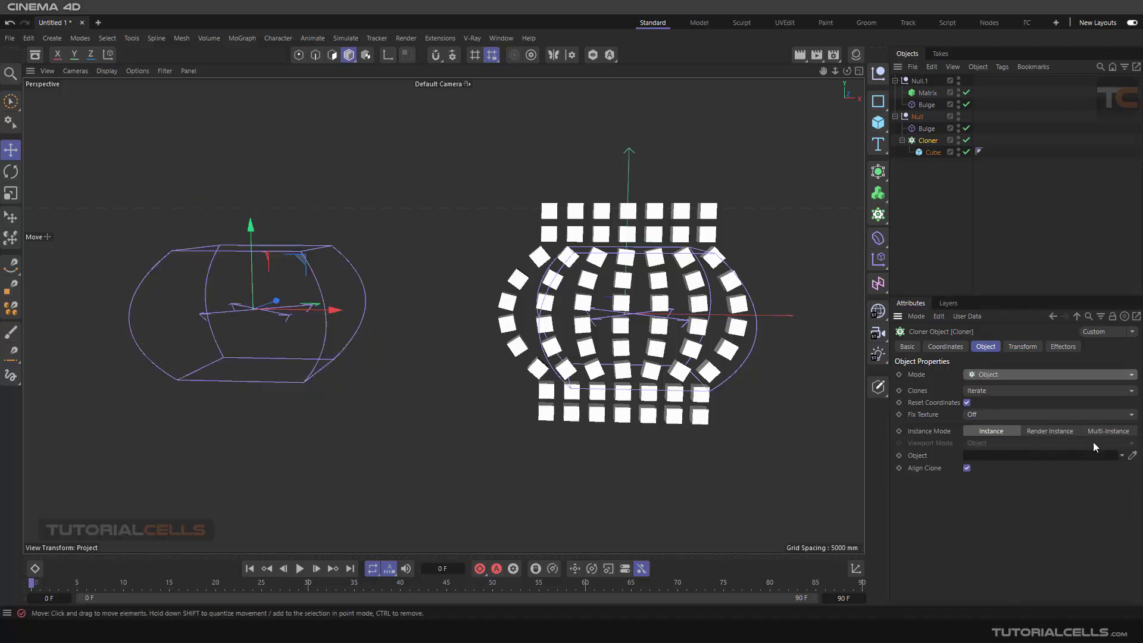
{"action": "left_click", "coordinate": [920, 455]}
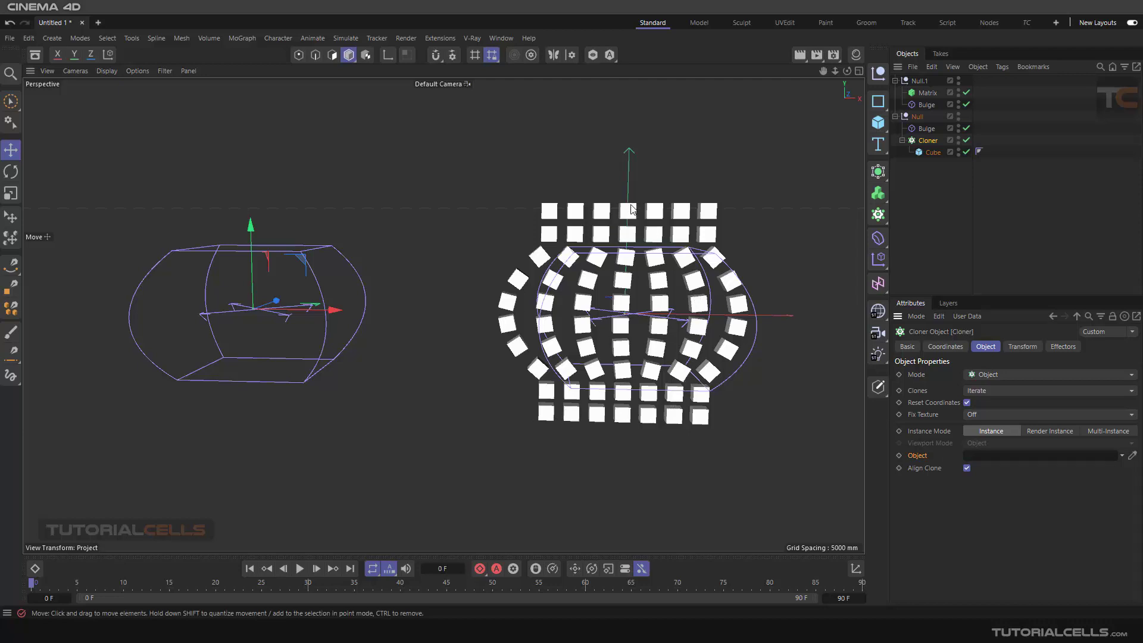
Step: Delete the Bulge under Null and set the Matrix as the Cloner's source object
{"action": "left_click", "coordinate": [924, 130]}
{"action": "key", "text": "Delete"}
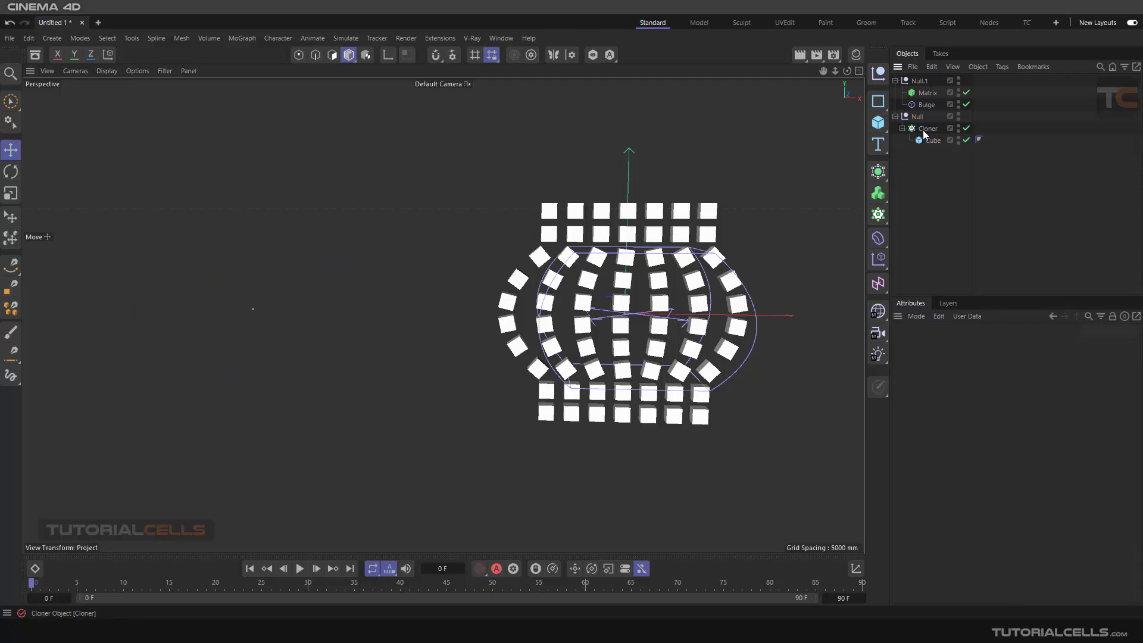
{"action": "left_click", "coordinate": [924, 131]}
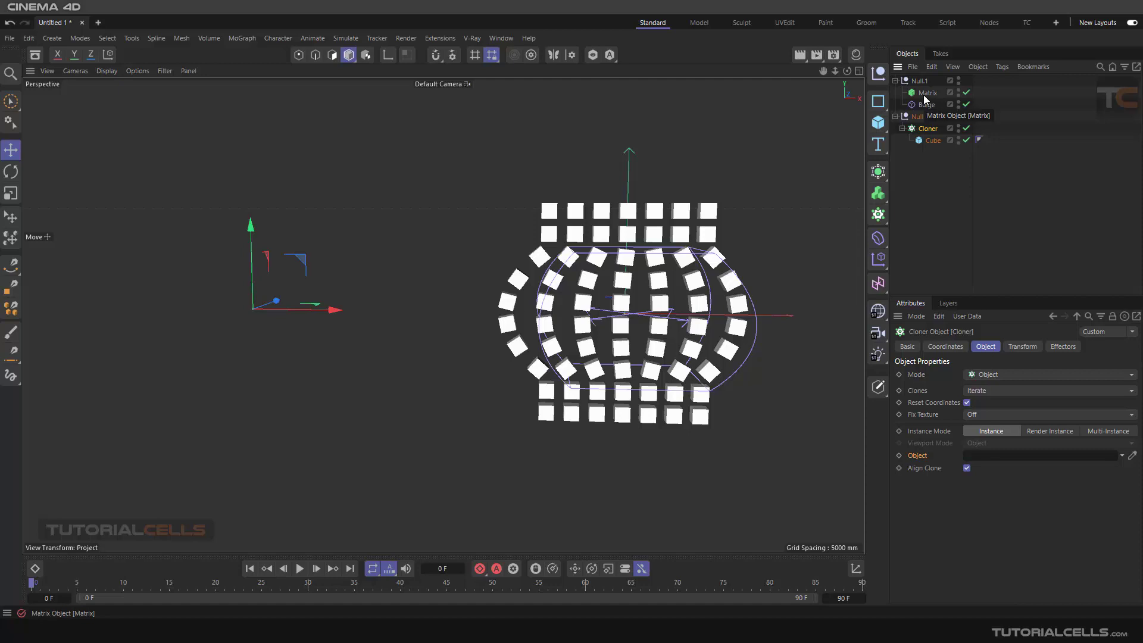
{"action": "left_click_drag", "start_coordinate": [925, 98], "coordinate": [1038, 451]}
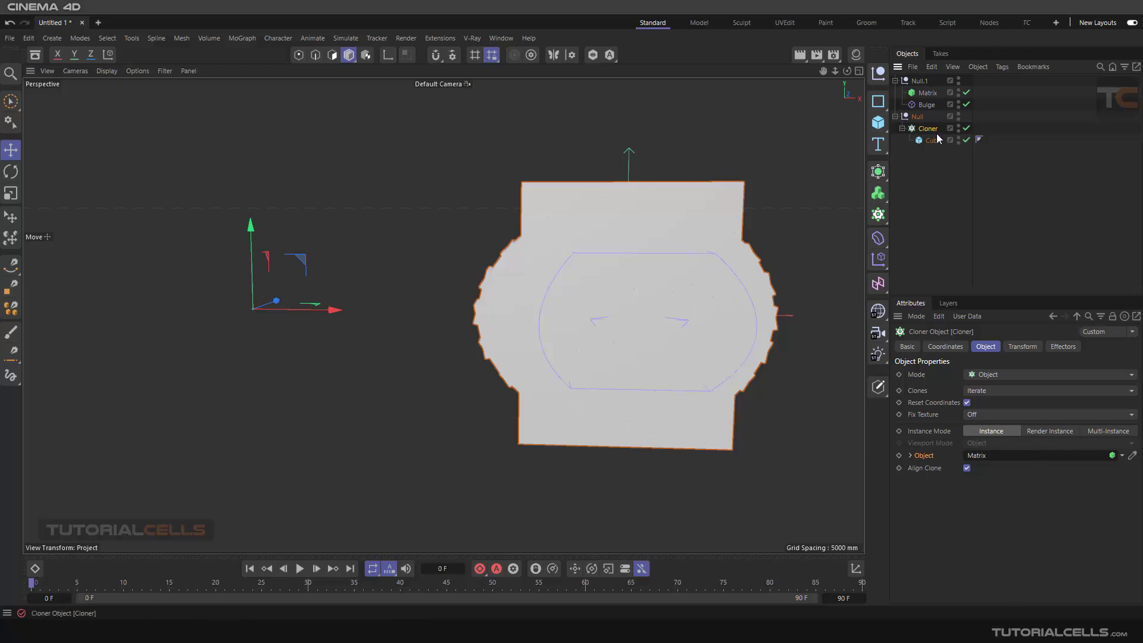
Step: Toggle the viewport visibility of Null.1 and the Matrix
{"action": "left_click", "coordinate": [958, 80]}
{"action": "left_click", "coordinate": [959, 79]}
{"action": "left_click", "coordinate": [958, 92]}
Step: Scale the cloned Cube down to about 68%
{"action": "left_click", "coordinate": [932, 140]}
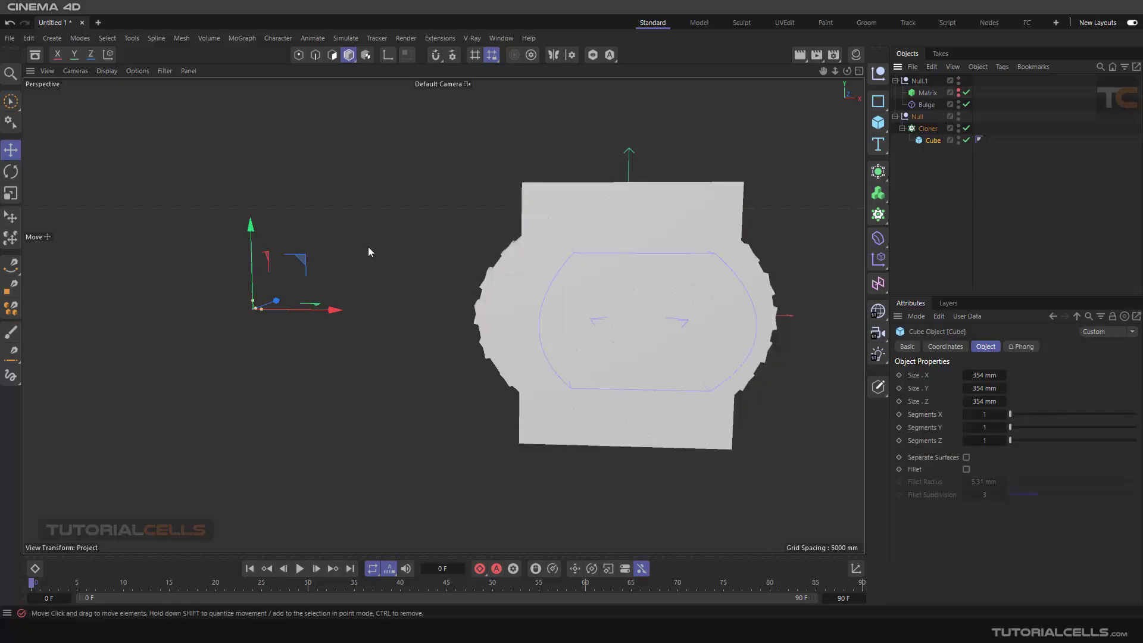
{"action": "key", "text": "t"}
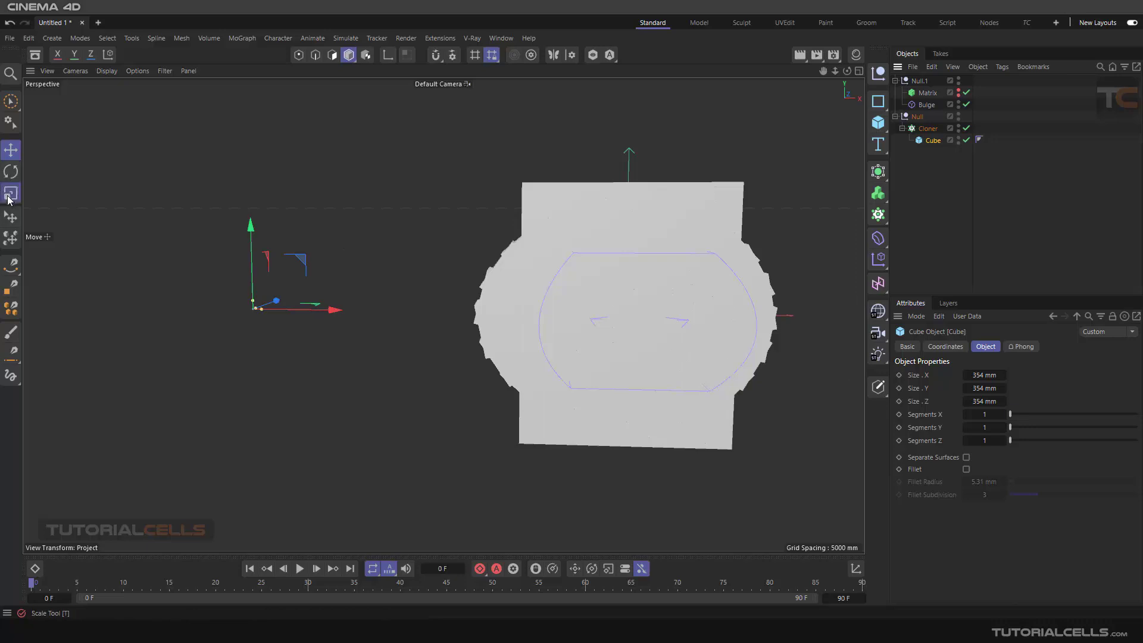
{"action": "mouse_move", "coordinate": [342, 181]}
{"action": "left_mouse_down"}
{"action": "mouse_move", "coordinate": [238, 258]}
{"action": "mouse_move", "coordinate": [403, 203]}
{"action": "mouse_move", "coordinate": [316, 256]}
{"action": "mouse_move", "coordinate": [460, 174]}
{"action": "mouse_move", "coordinate": [374, 251]}
{"action": "mouse_move", "coordinate": [429, 208]}
{"action": "mouse_move", "coordinate": [405, 261]}
{"action": "left_mouse_up"}
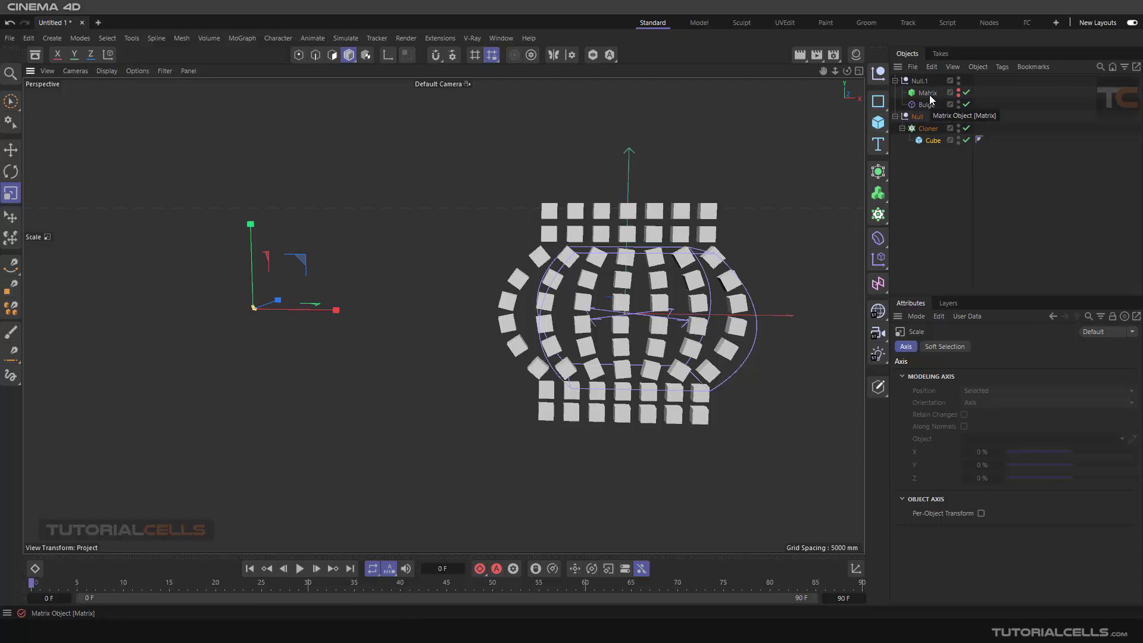
Step: Move the Cloner and its parent Null to the right along X
{"action": "left_click", "coordinate": [922, 131]}
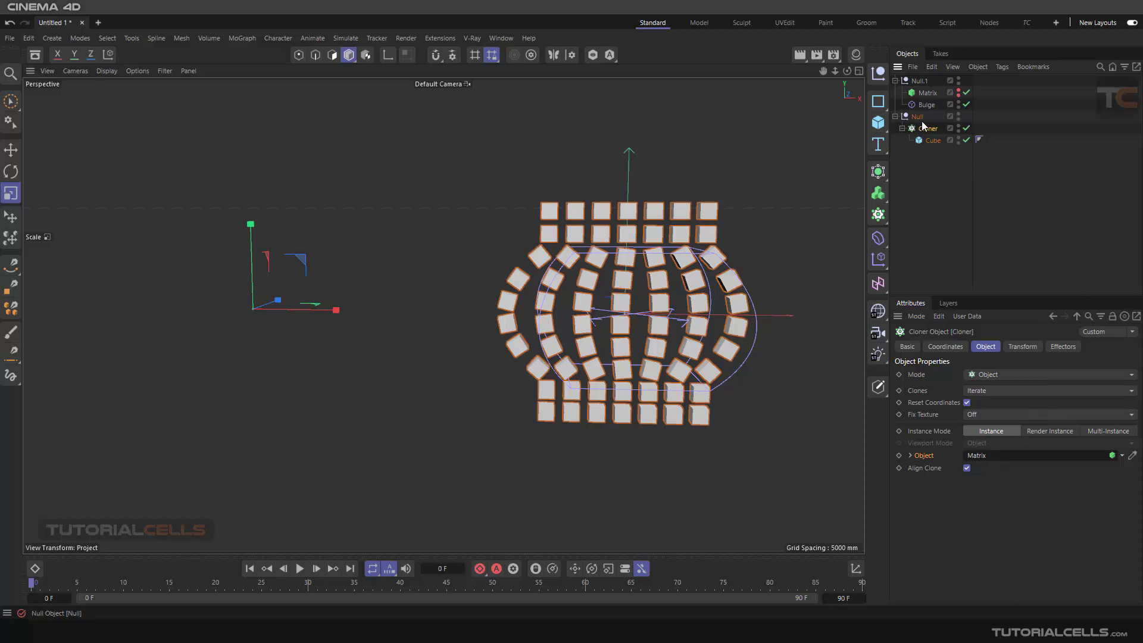
{"action": "left_click", "coordinate": [8, 154]}
{"action": "left_click_drag", "start_coordinate": [283, 308], "coordinate": [530, 313]}
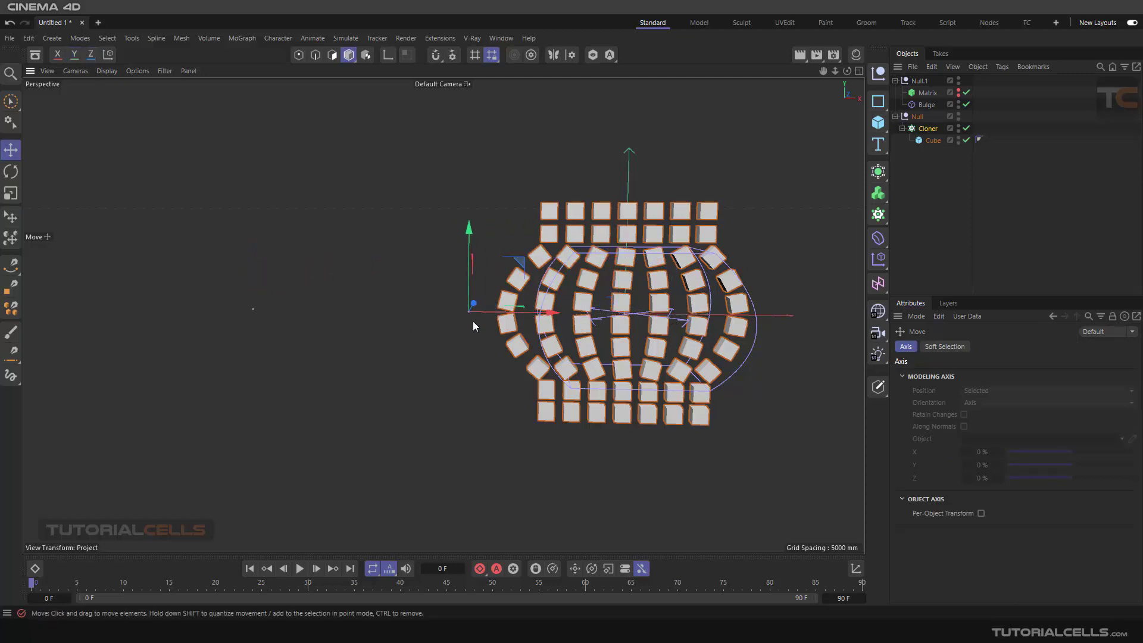
{"action": "left_click", "coordinate": [907, 122]}
{"action": "left_click_drag", "start_coordinate": [332, 314], "coordinate": [711, 317]}
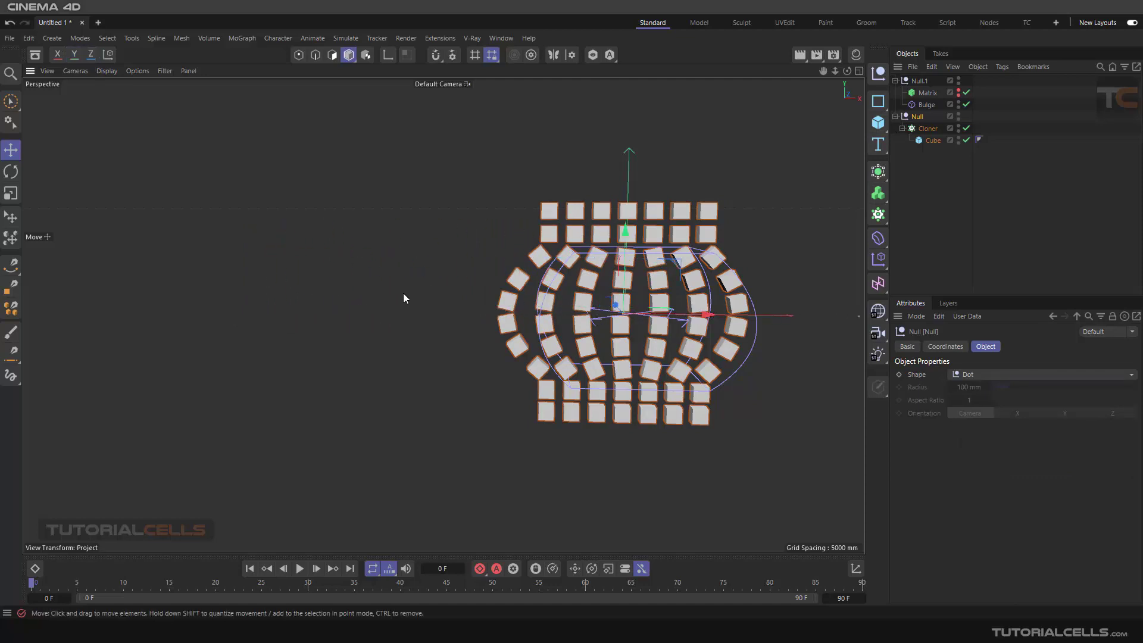
Step: Browse the deformer palette, then marquee-select every object in the scene
{"action": "left_click_drag", "start_coordinate": [410, 303], "coordinate": [443, 315], "text": "alt"}
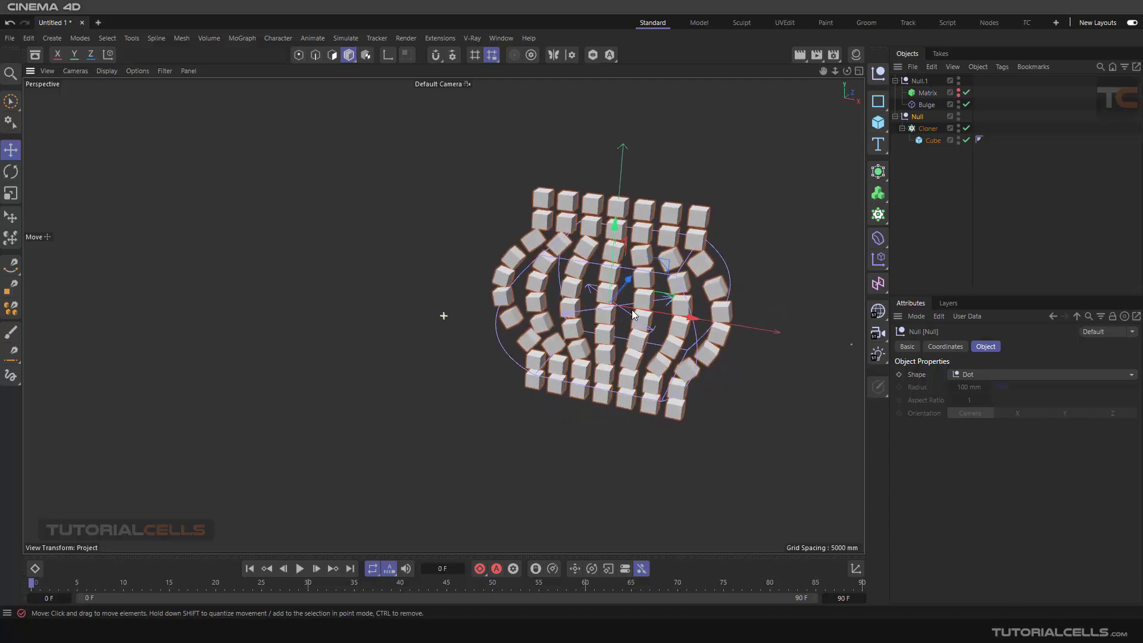
{"action": "left_click_drag", "start_coordinate": [632, 315], "coordinate": [557, 293], "text": "alt"}
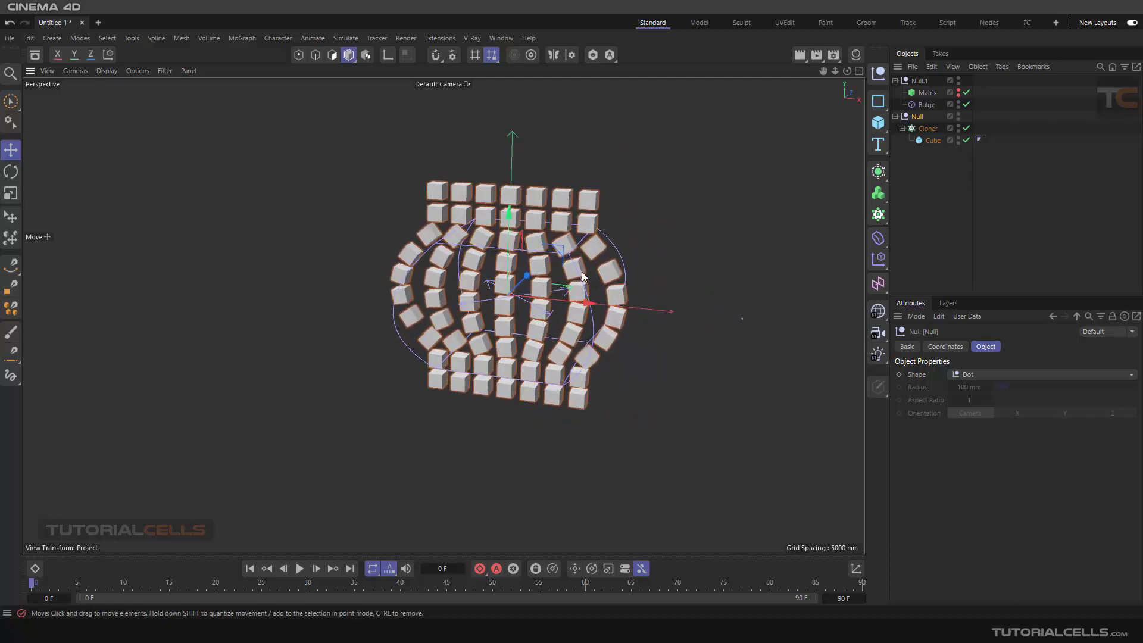
{"action": "left_click", "coordinate": [877, 238]}
{"action": "left_click_drag", "start_coordinate": [901, 139], "coordinate": [884, 73]}
Step: Delete all objects, add a Simulate Emitter, and play the animation
{"action": "key", "text": "Delete"}
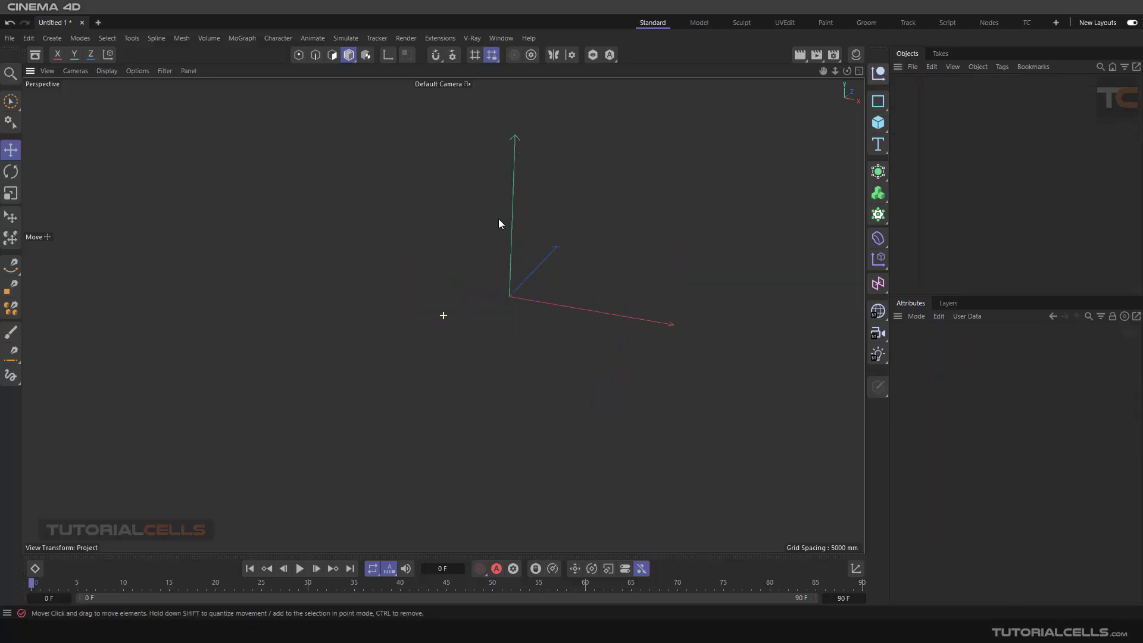
{"action": "left_click", "coordinate": [237, 38]}
{"action": "mouse_move", "coordinate": [284, 37]}
{"action": "mouse_move", "coordinate": [355, 39]}
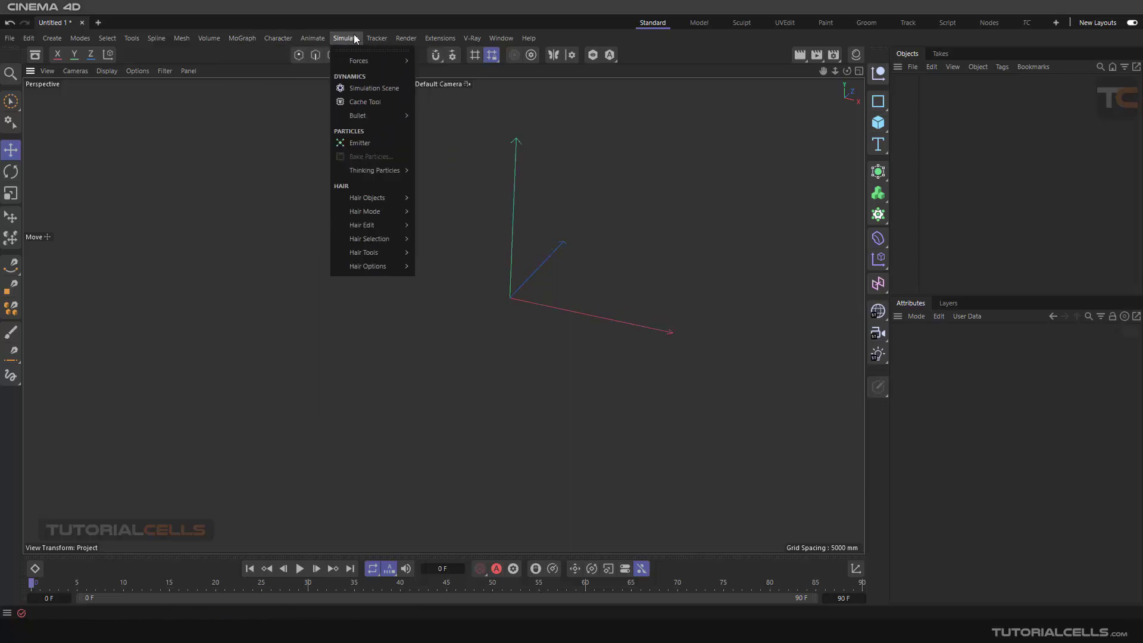
{"action": "left_click", "coordinate": [364, 142]}
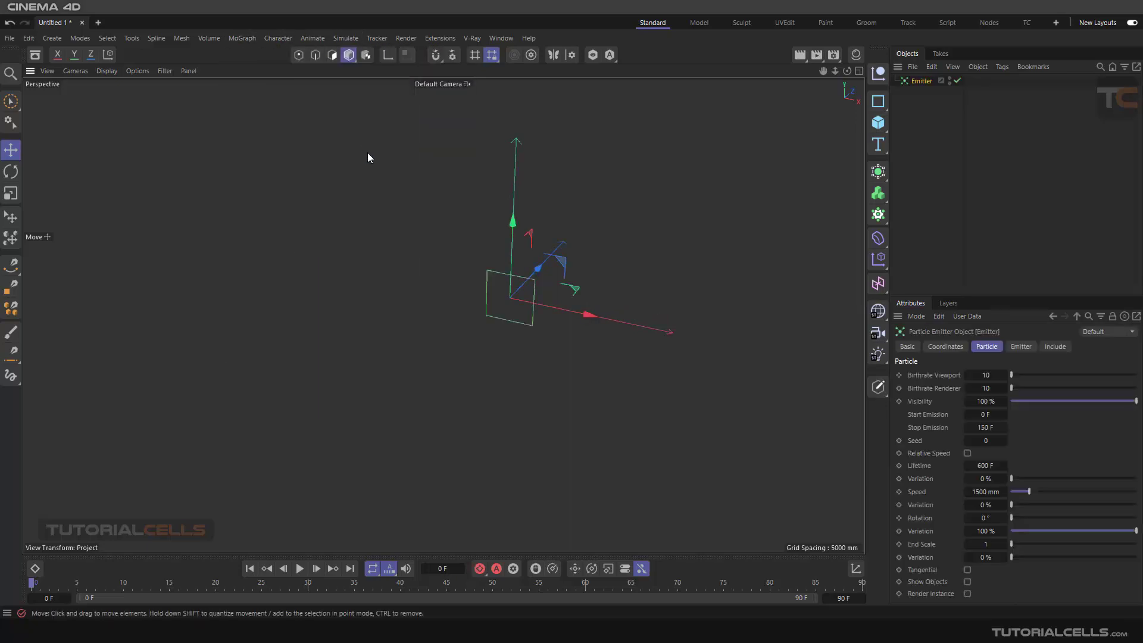
{"action": "left_click_drag", "start_coordinate": [505, 316], "coordinate": [331, 480], "text": "alt"}
{"action": "left_click", "coordinate": [300, 568]}
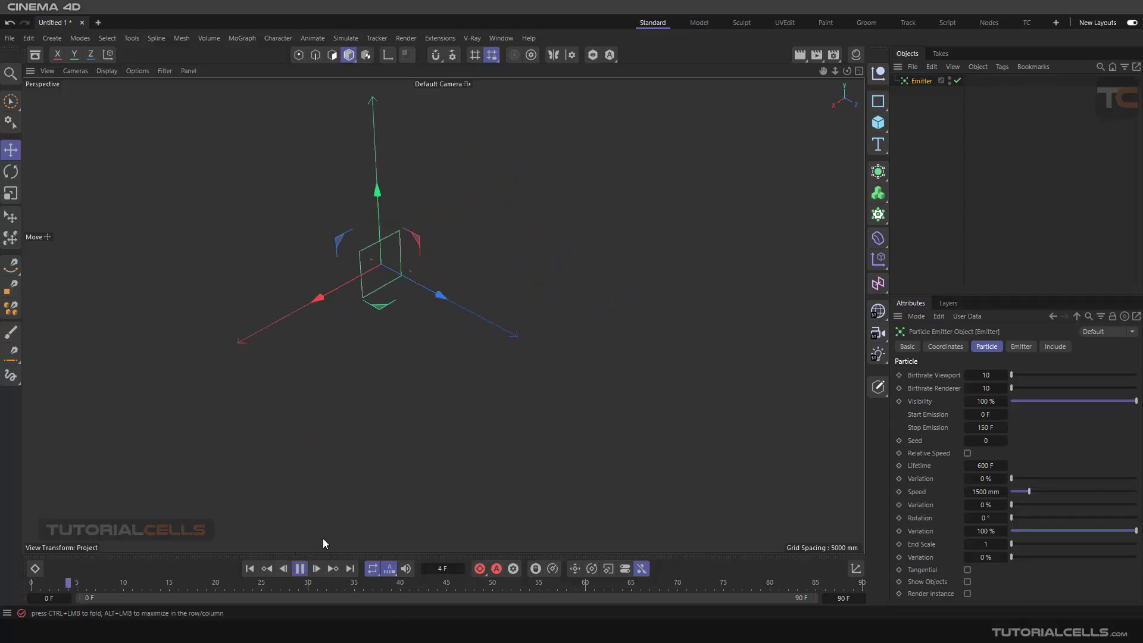
Step: Set the Emitter birthrate to 120 in the viewport and 162 for render
{"action": "left_click", "coordinate": [981, 466]}
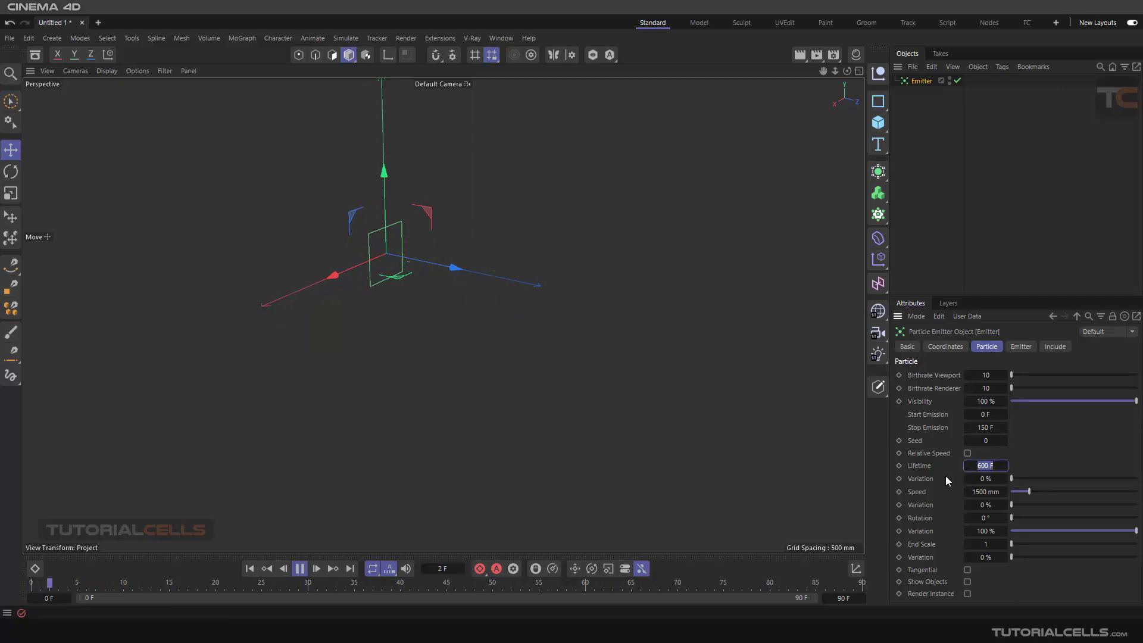
{"action": "left_click_drag", "start_coordinate": [1012, 374], "coordinate": [1026, 375]}
{"action": "left_click", "coordinate": [1030, 388]}
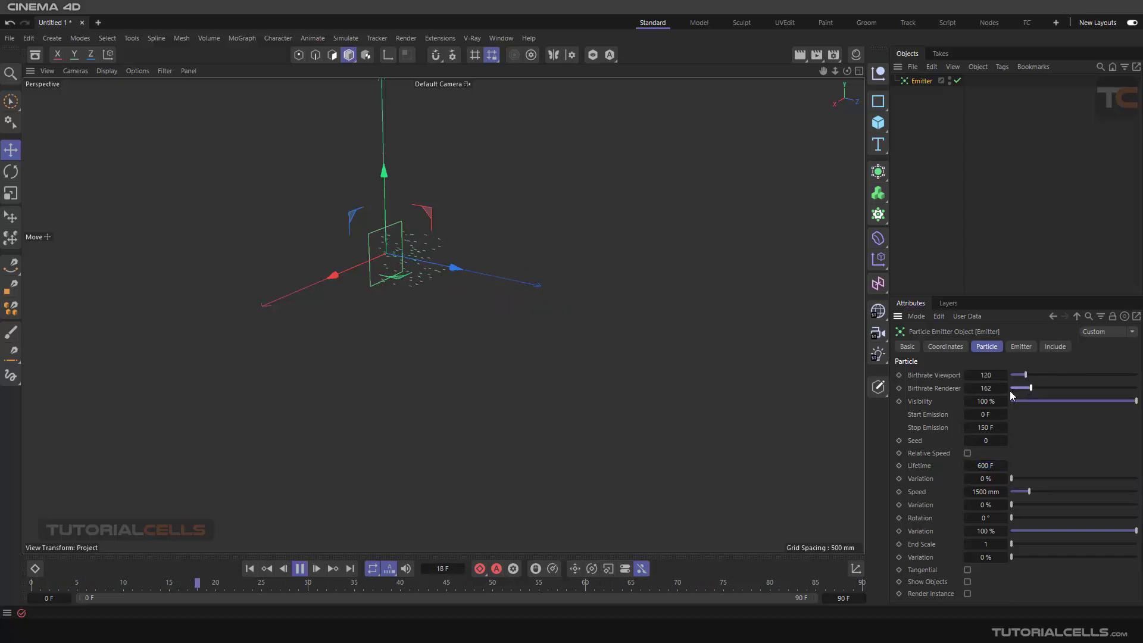
Step: Set the timeline end frame to 150, then stop playback and return to start
{"action": "left_click", "coordinate": [843, 597]}
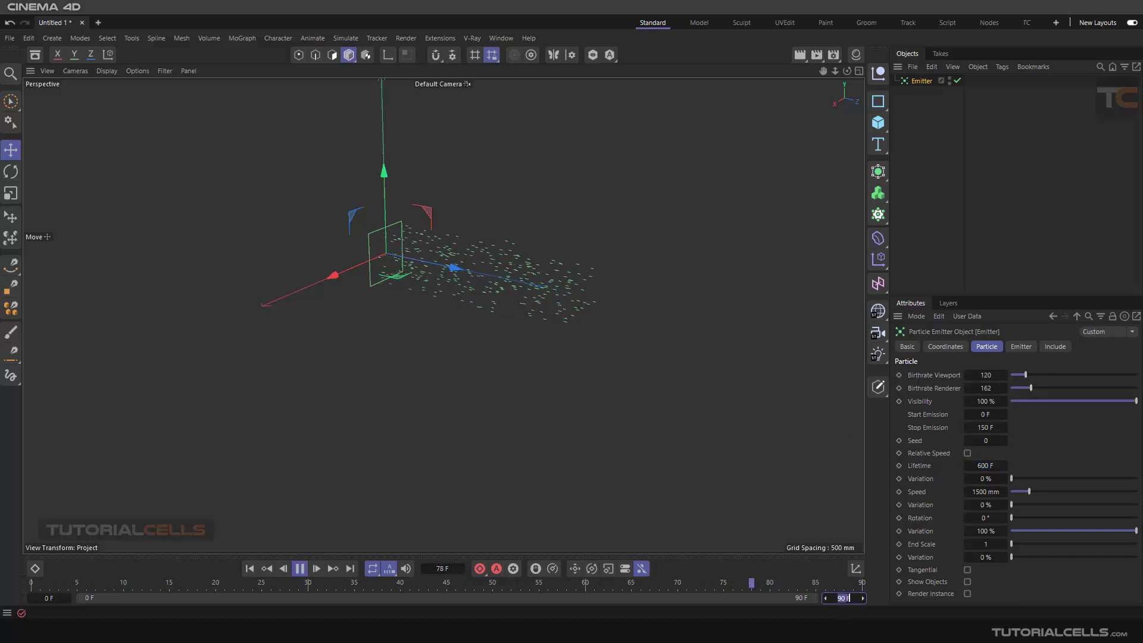
{"action": "type", "text": "150"}
{"action": "key", "text": "Return"}
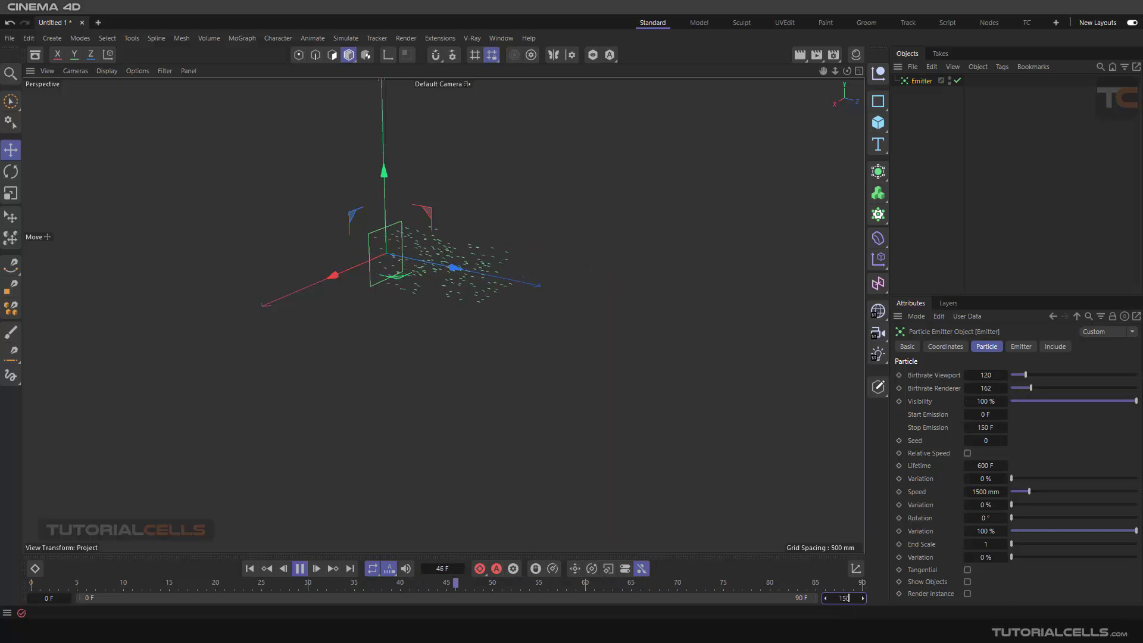
{"action": "scroll", "coordinate": [488, 275], "scroll_direction": "up", "scroll_amount": 4}
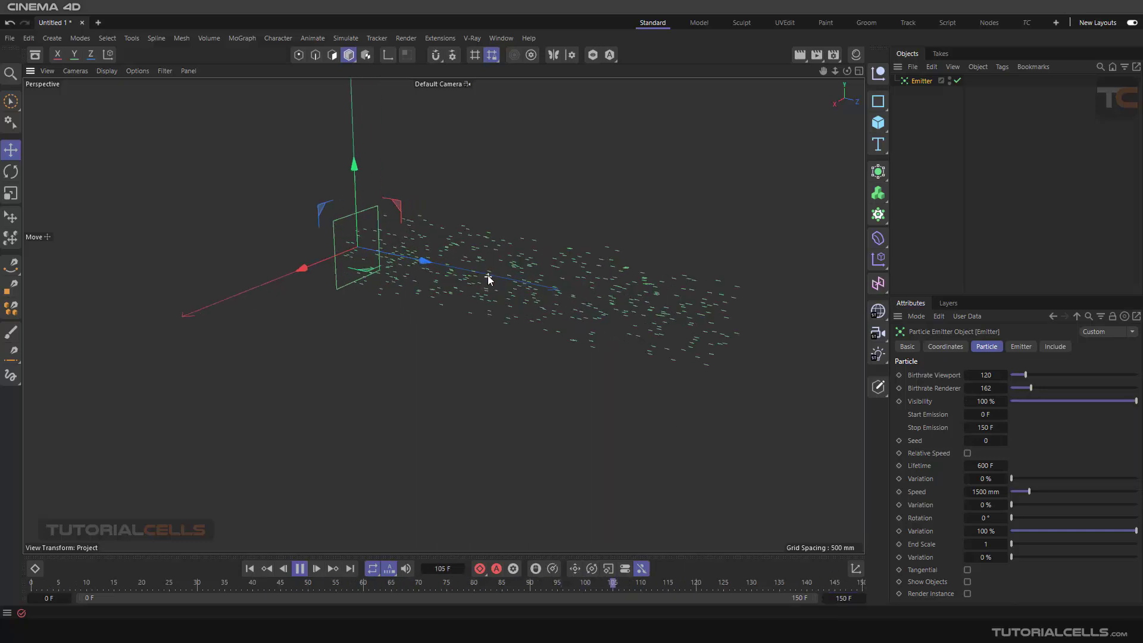
{"action": "middle_click_drag", "start_coordinate": [488, 269], "coordinate": [366, 302], "text": "alt"}
{"action": "left_click", "coordinate": [299, 568]}
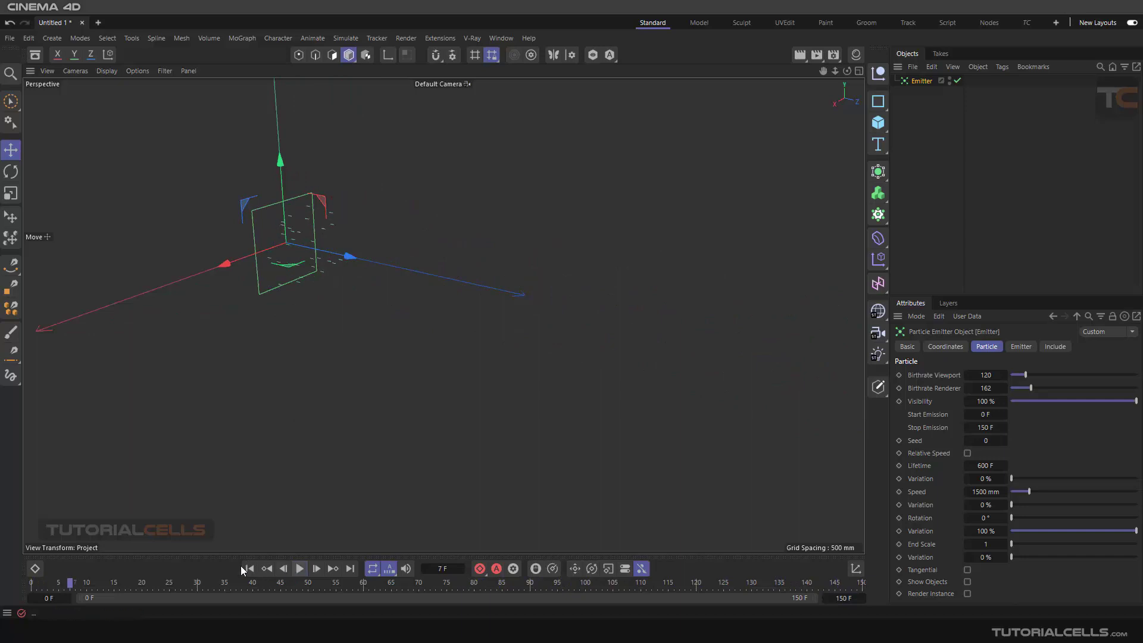
{"action": "left_click", "coordinate": [248, 569]}
Step: Add a MoGraph Matrix, frame it, and check the Emitter's 1000 × 1000 mm size
{"action": "left_click", "coordinate": [243, 39]}
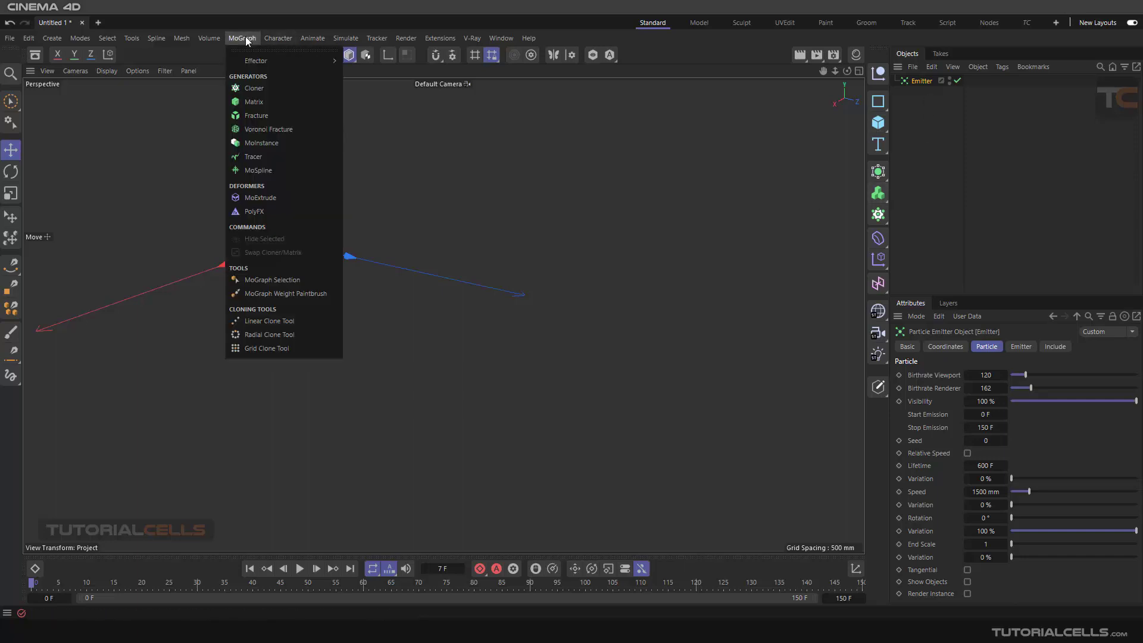
{"action": "left_click", "coordinate": [254, 102]}
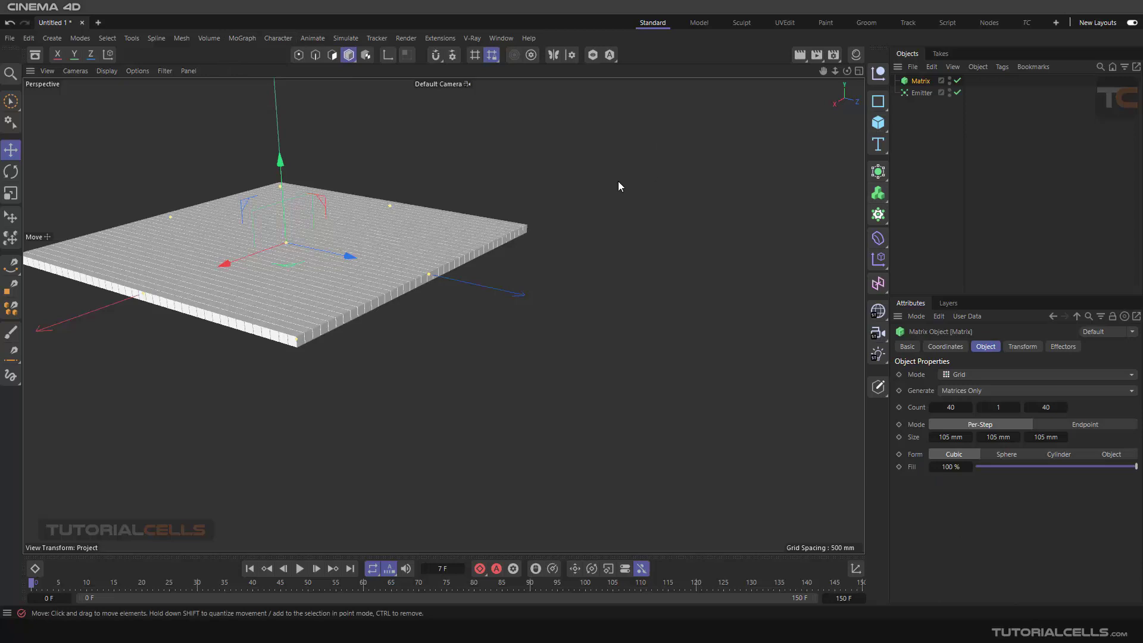
{"action": "key", "text": "h"}
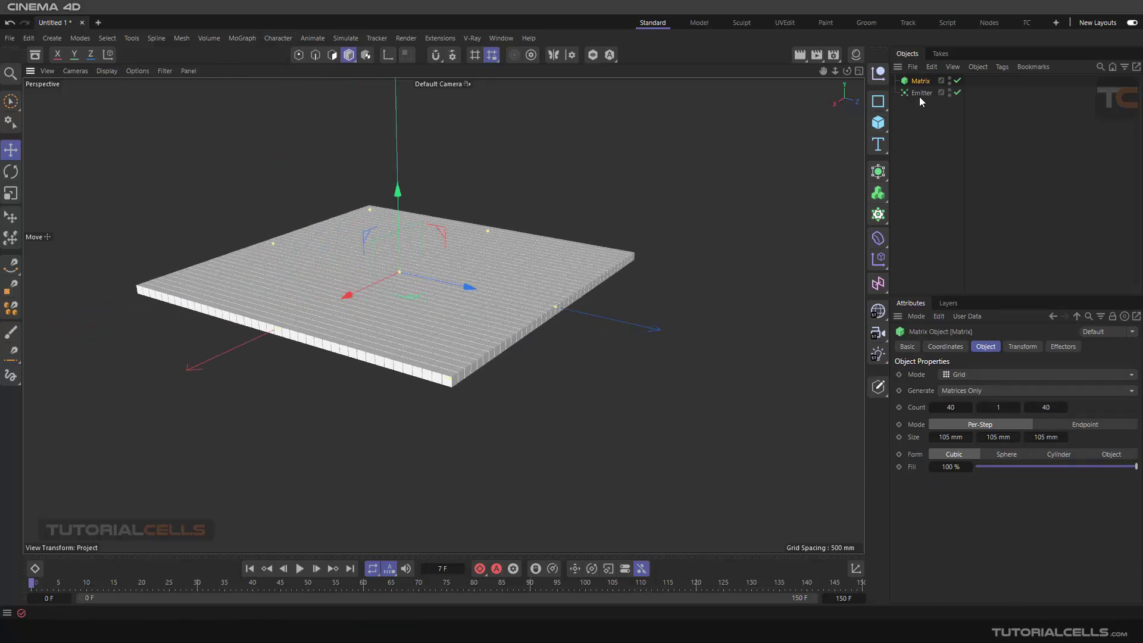
{"action": "left_click", "coordinate": [920, 94]}
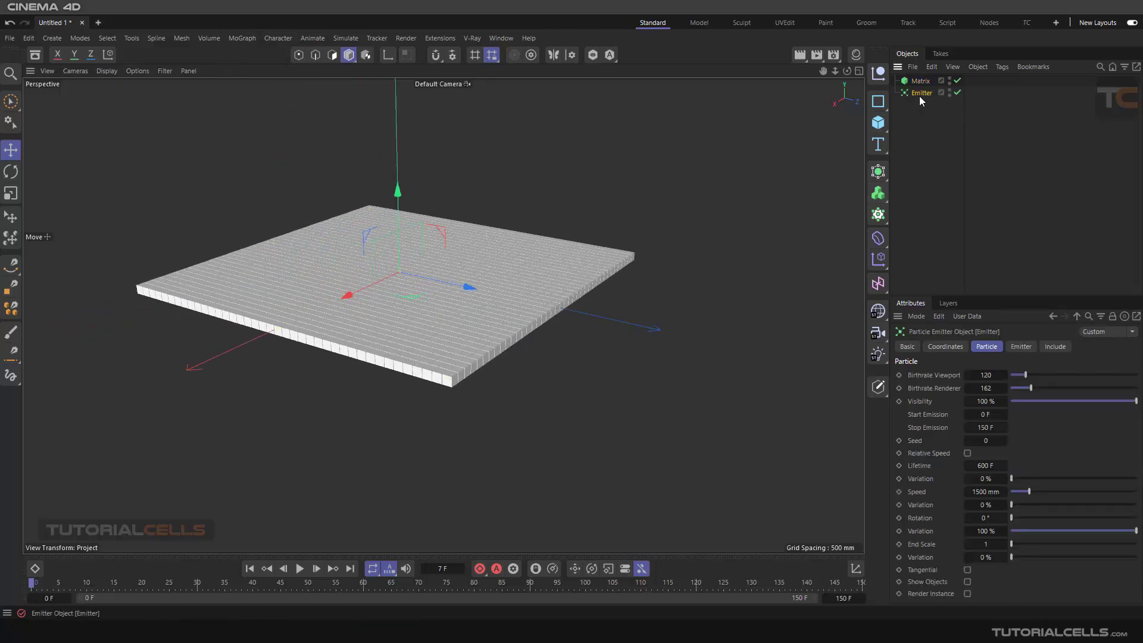
{"action": "left_click", "coordinate": [1022, 347]}
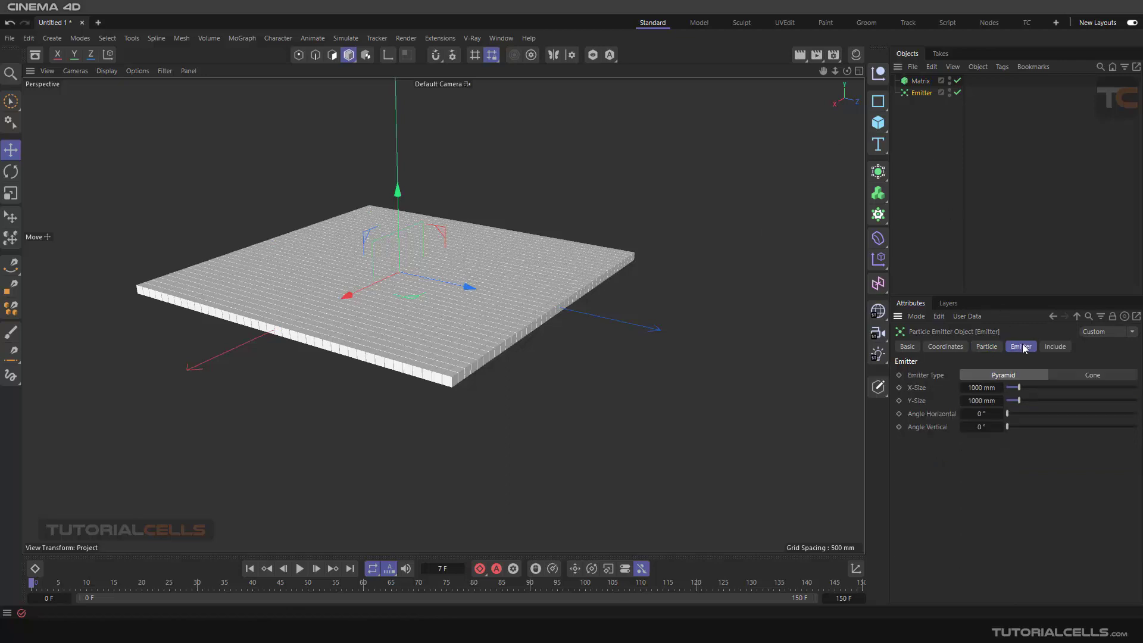
{"action": "left_click", "coordinate": [935, 224]}
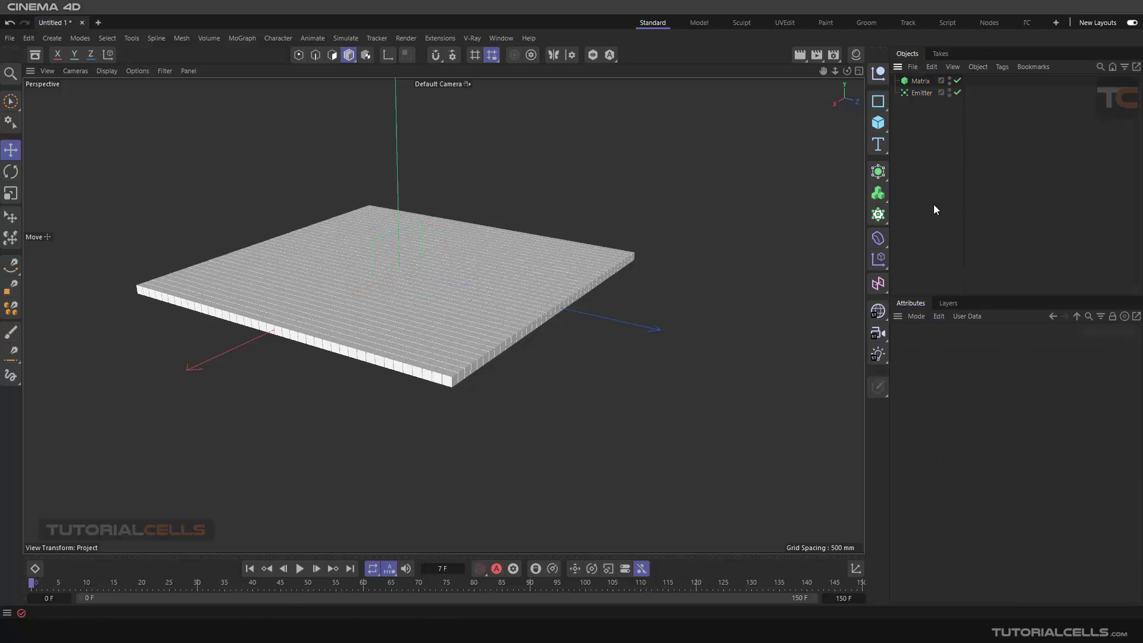
{"action": "left_click", "coordinate": [920, 94]}
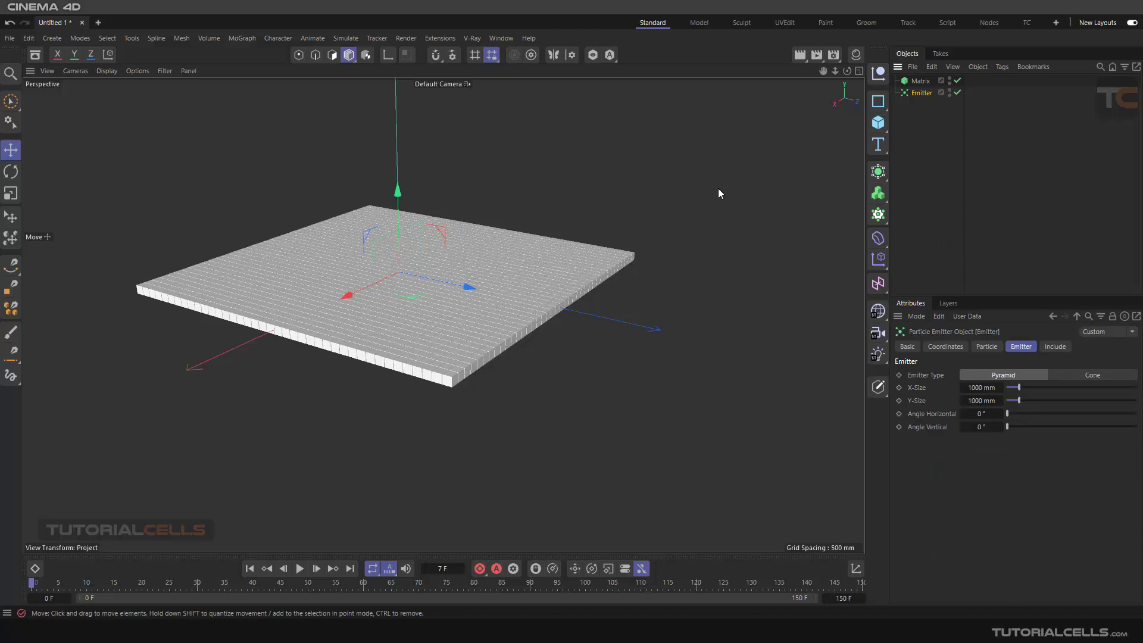
Step: Set the Matrix's Mode to Object
{"action": "left_click", "coordinate": [917, 81]}
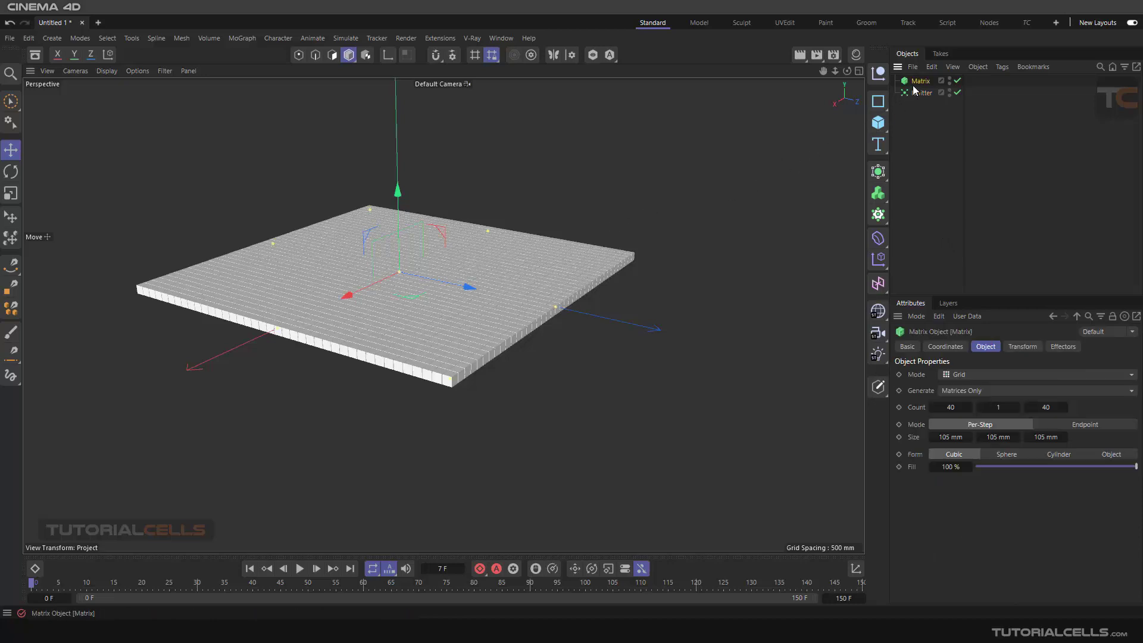
{"action": "left_click", "coordinate": [969, 374]}
{"action": "left_click", "coordinate": [970, 386]}
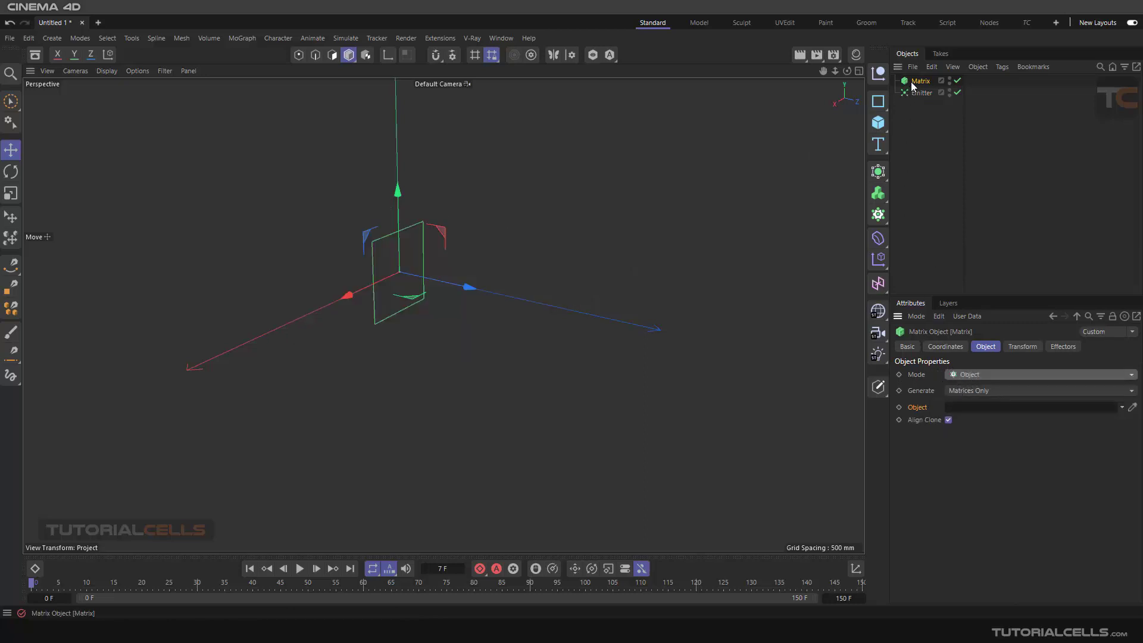
Step: Link the Emitter into the Matrix's Object field and play to frame 72
{"action": "left_click_drag", "start_coordinate": [923, 94], "coordinate": [980, 410]}
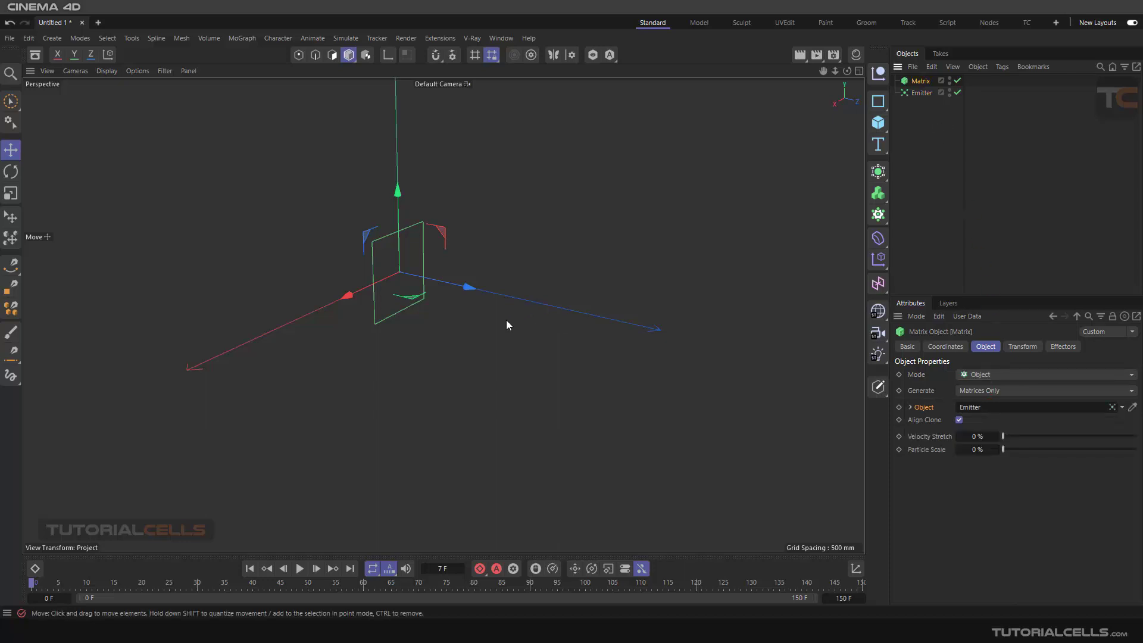
{"action": "left_click", "coordinate": [299, 568]}
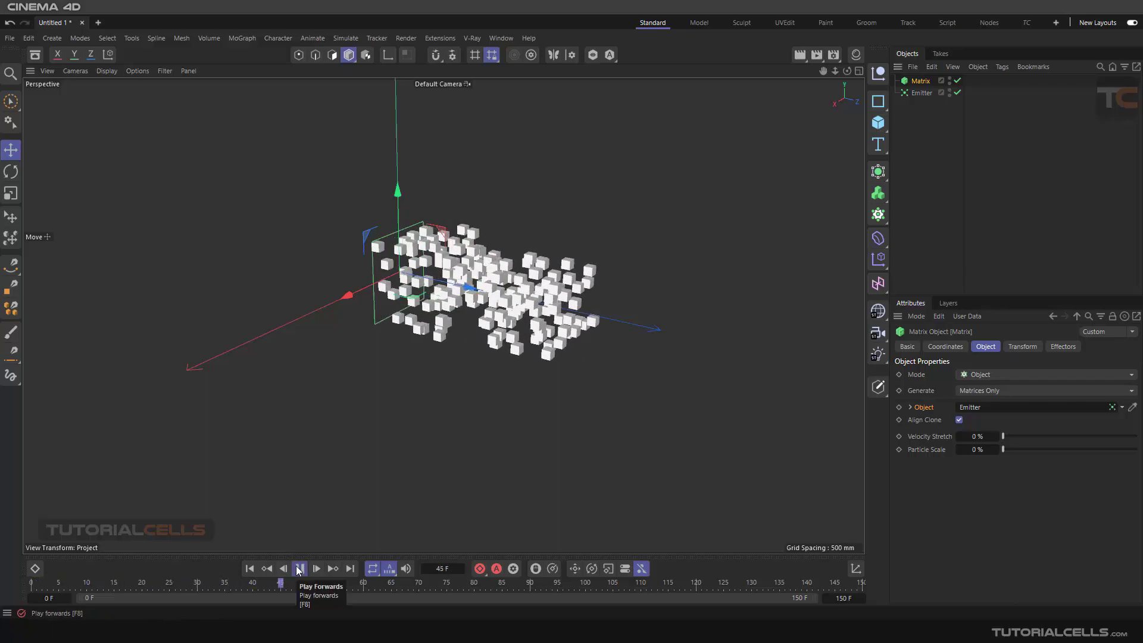
{"action": "left_click", "coordinate": [298, 568]}
{"action": "mouse_move", "coordinate": [513, 337]}
{"action": "left_mouse_down", "text": "alt"}
{"action": "mouse_move", "coordinate": [480, 267]}
{"action": "mouse_move", "coordinate": [505, 338]}
{"action": "left_mouse_up", "text": "alt"}
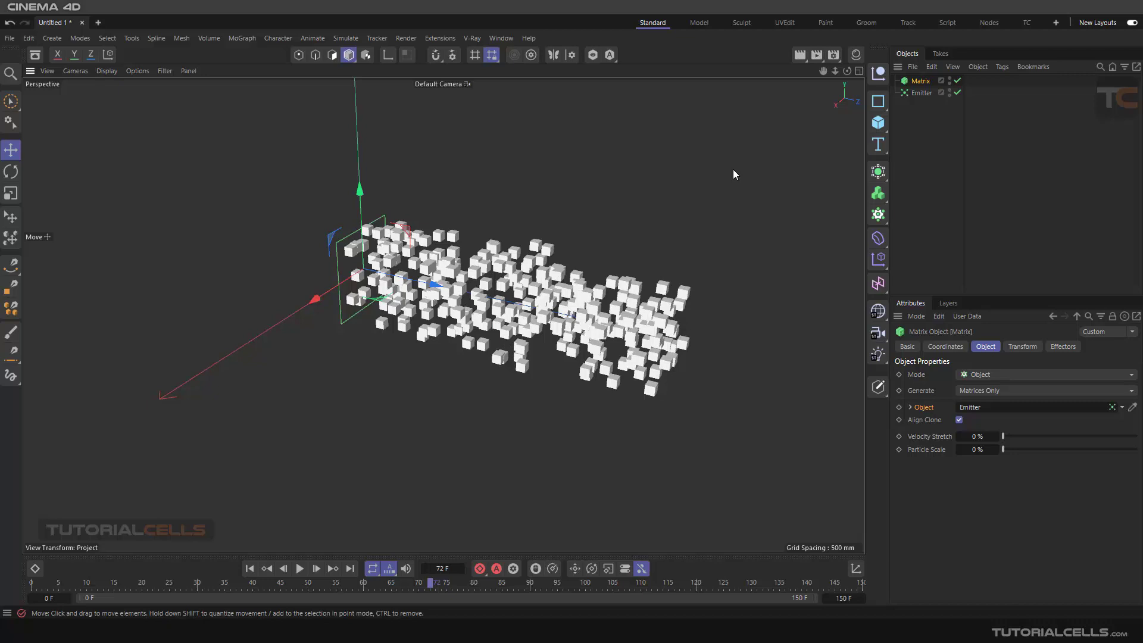
Step: Render a preview of the cube stream, then reselect the Emitter and the Matrix
{"action": "left_click", "coordinate": [800, 54]}
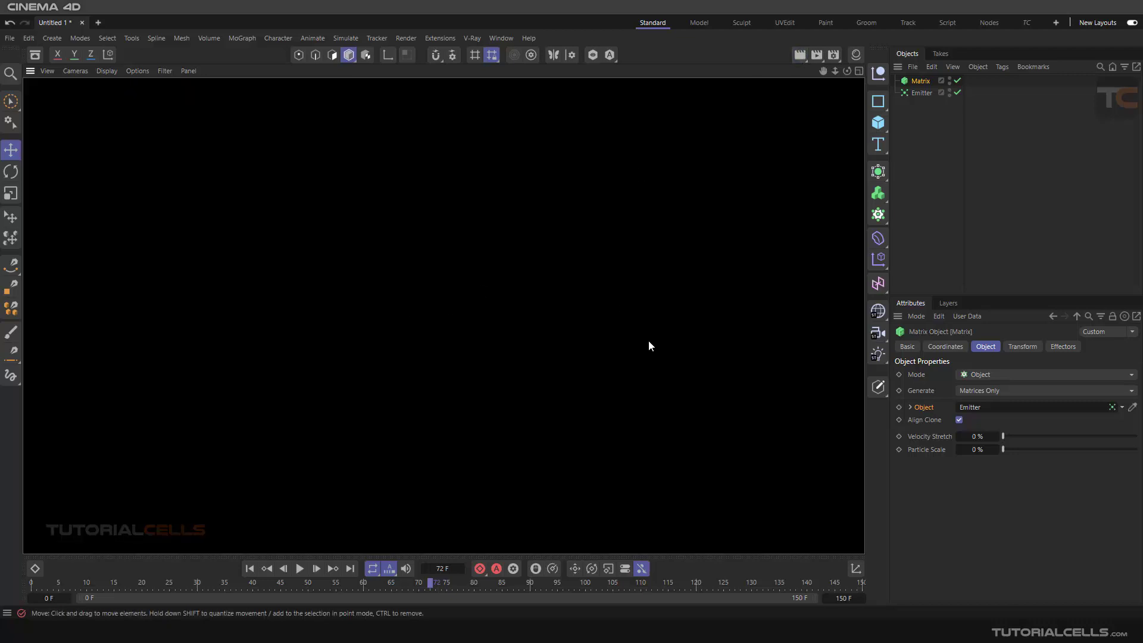
{"action": "left_click", "coordinate": [940, 139]}
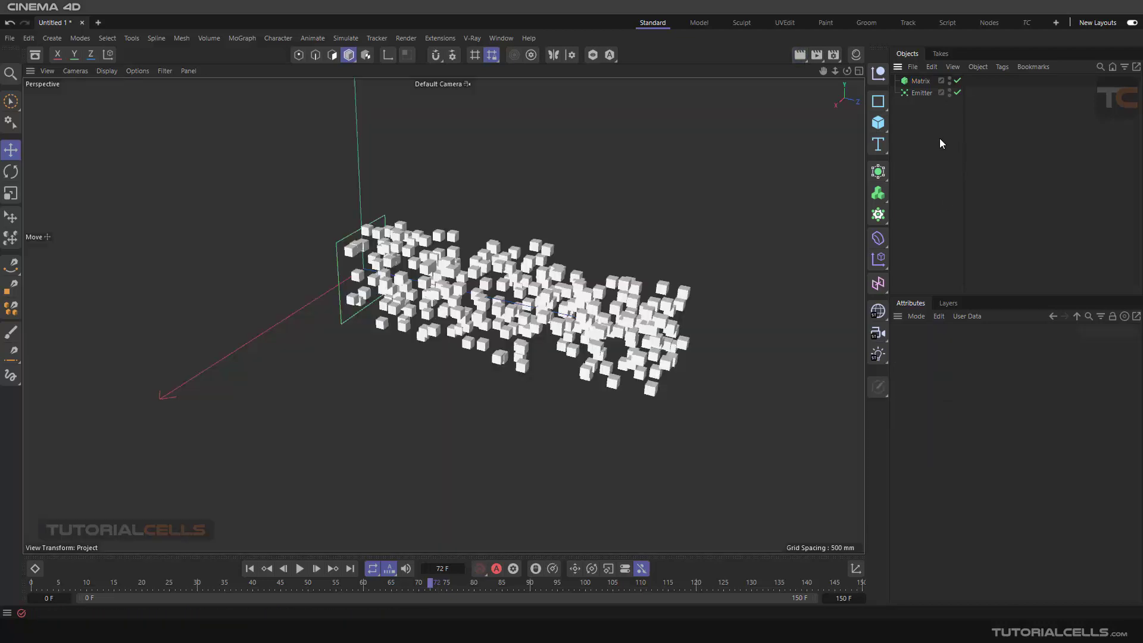
{"action": "left_click", "coordinate": [922, 94]}
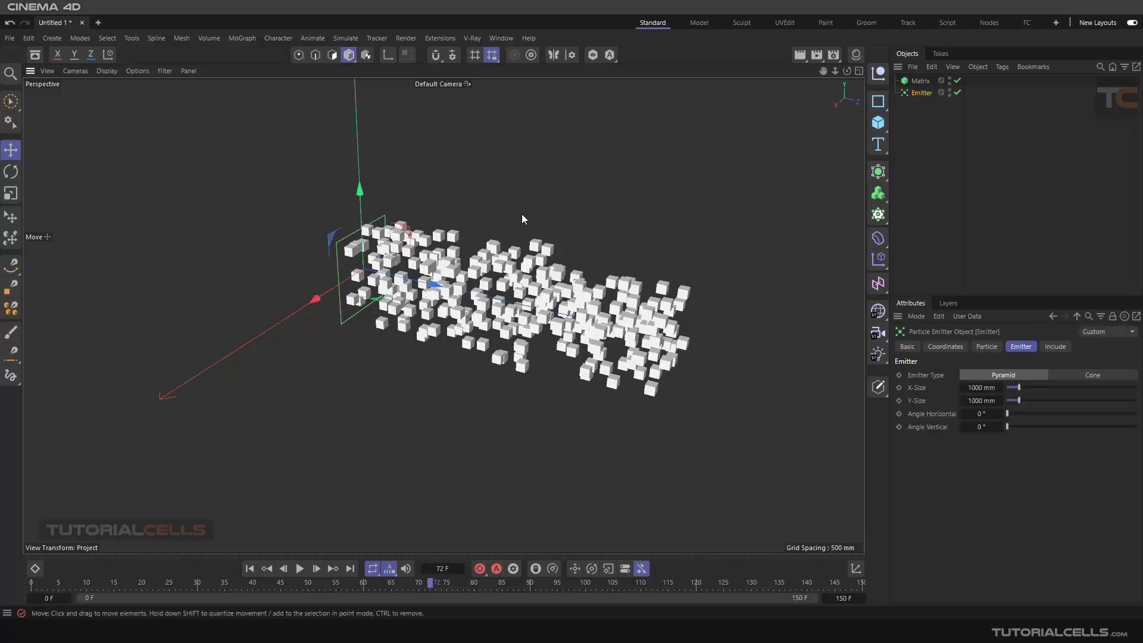
{"action": "left_click_drag", "start_coordinate": [521, 213], "coordinate": [554, 240], "text": "alt"}
{"action": "left_click", "coordinate": [917, 82]}
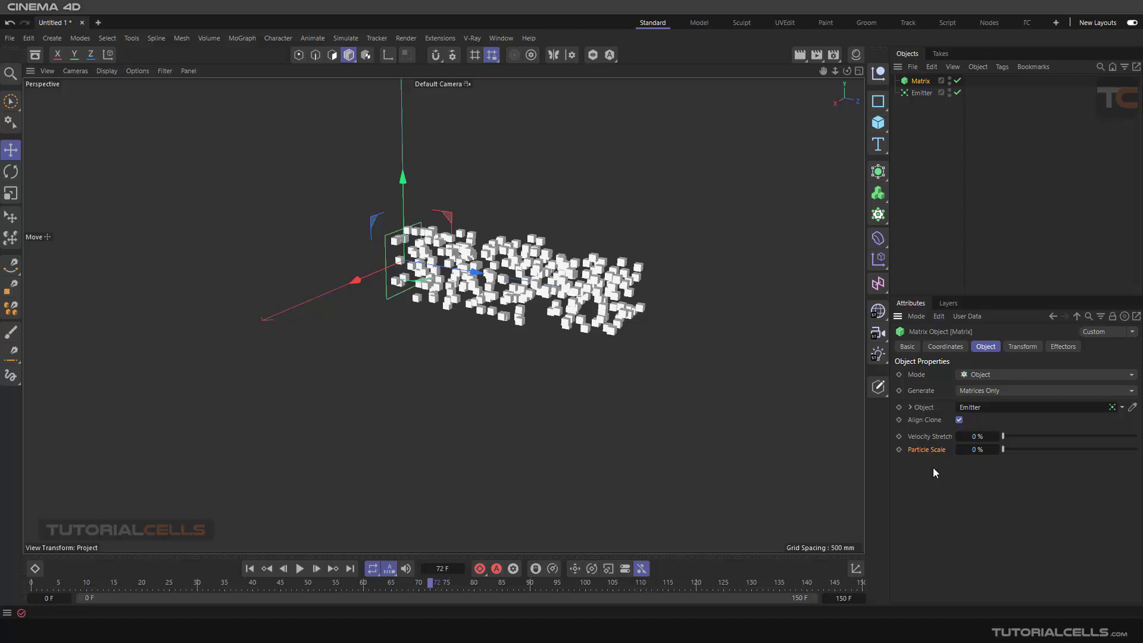
Step: Add a Turbulence force, play the animation, and extend the end frame to 300
{"action": "left_click", "coordinate": [920, 93]}
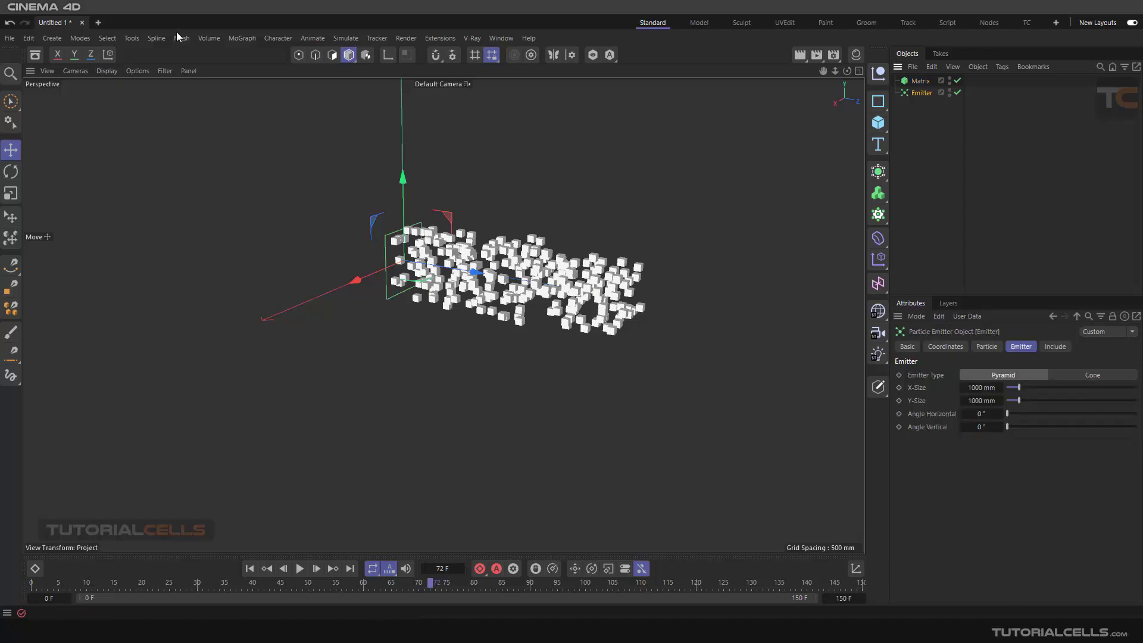
{"action": "left_click", "coordinate": [337, 38]}
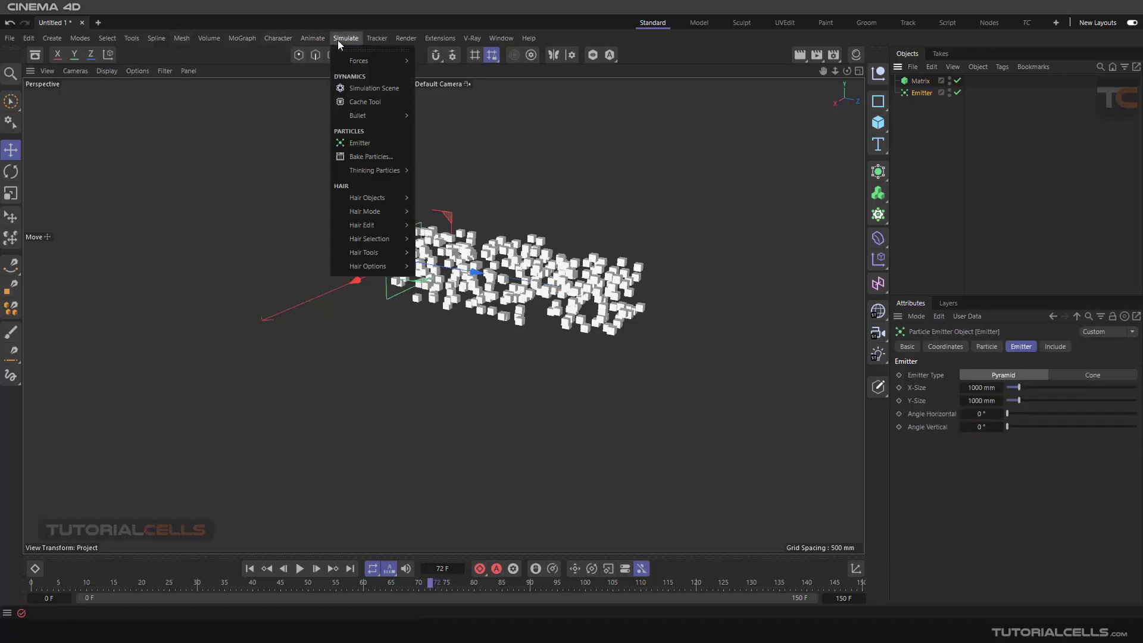
{"action": "mouse_move", "coordinate": [352, 60]}
{"action": "left_click", "coordinate": [445, 159]}
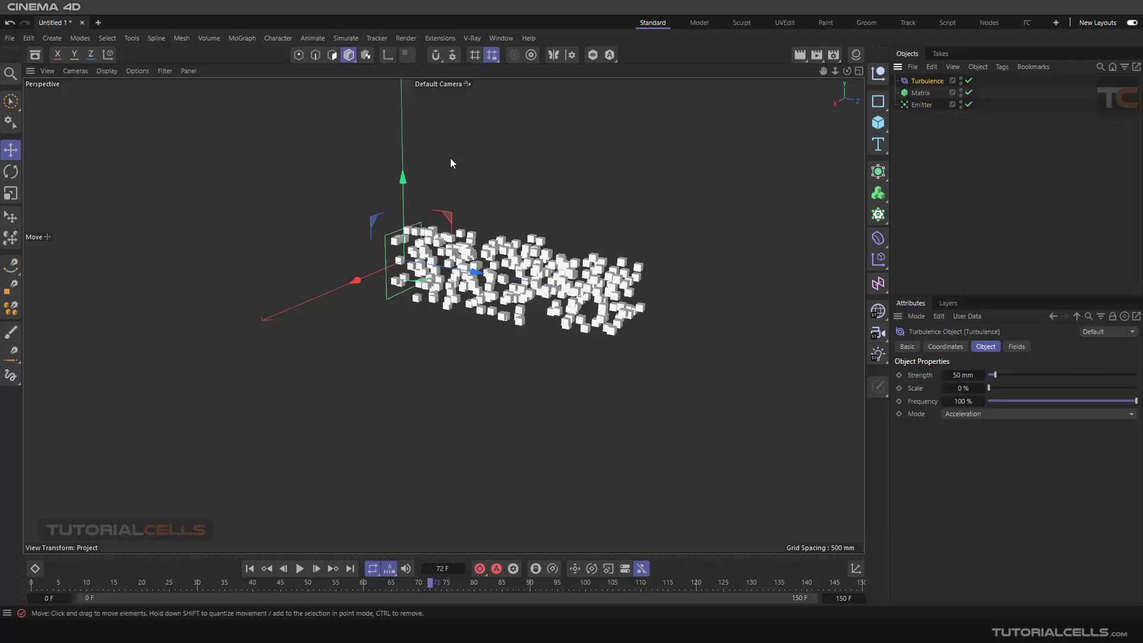
{"action": "left_click", "coordinate": [299, 568]}
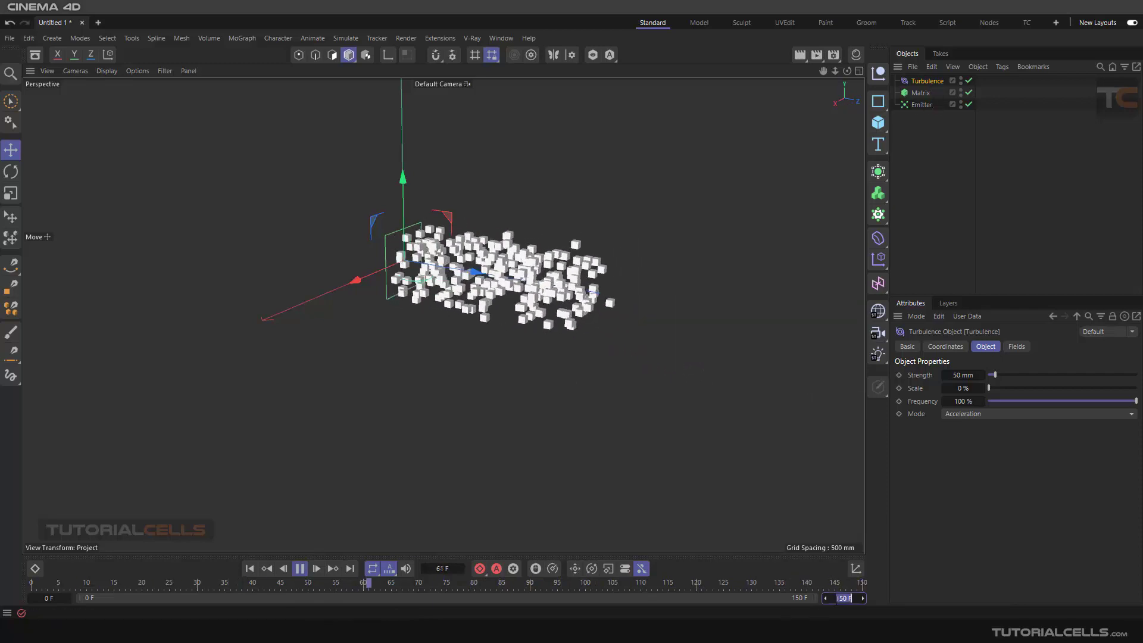
{"action": "type", "text": "300"}
{"action": "key", "text": "Return"}
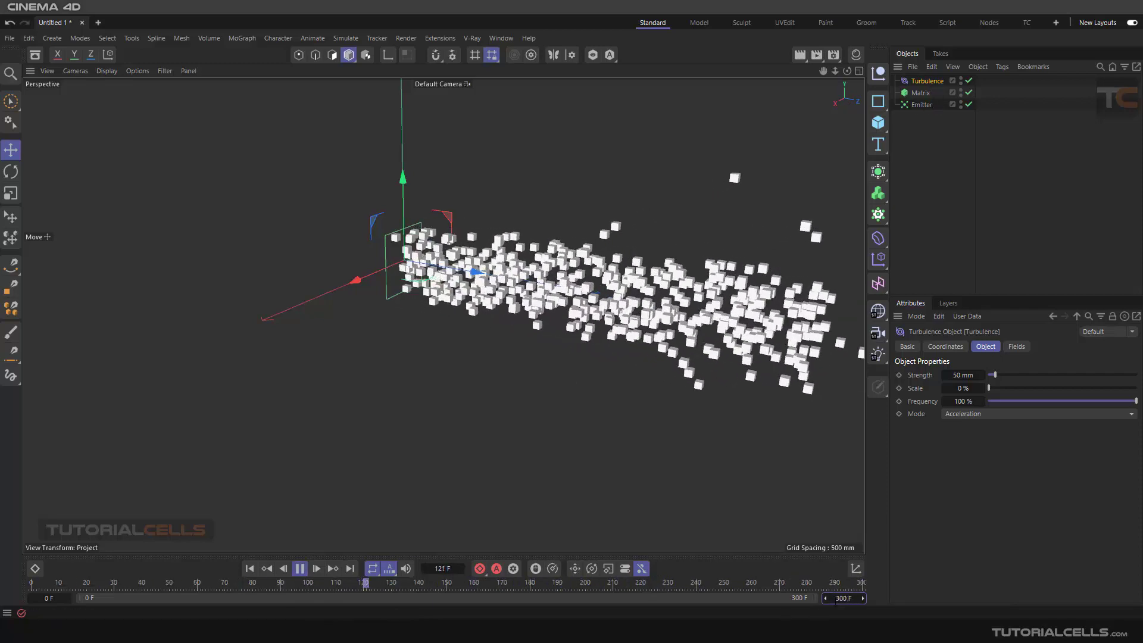
{"action": "scroll", "coordinate": [493, 331], "scroll_direction": "down", "scroll_amount": 5}
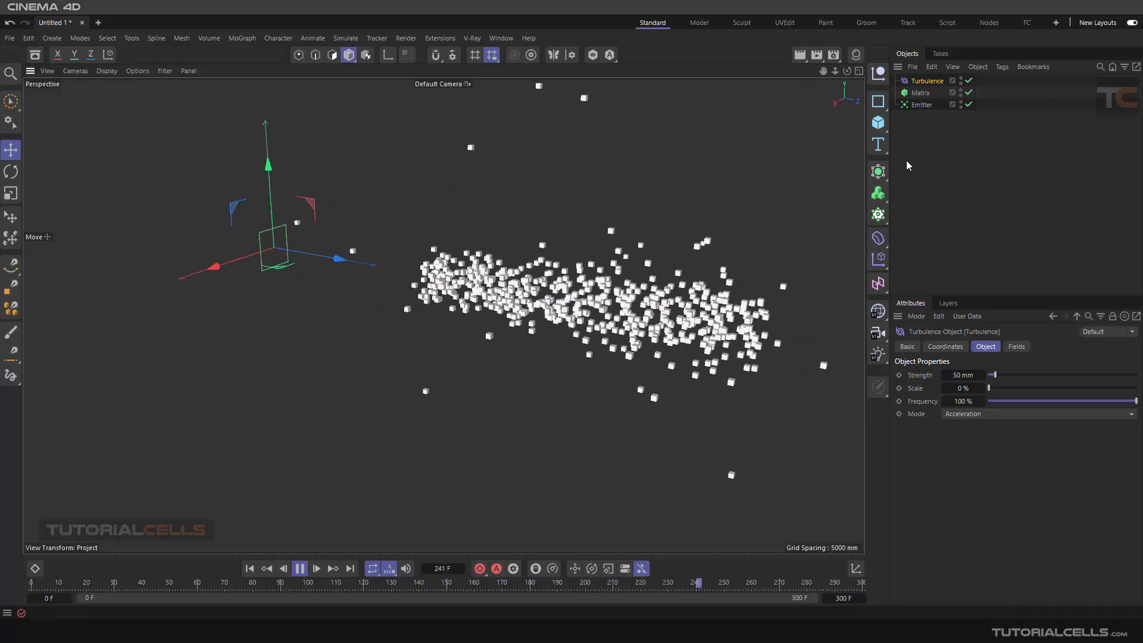
Step: Set Turbulence strength to 297 mm and scale to 17.33%, then stop playback
{"action": "left_click_drag", "start_coordinate": [993, 374], "coordinate": [1031, 374]}
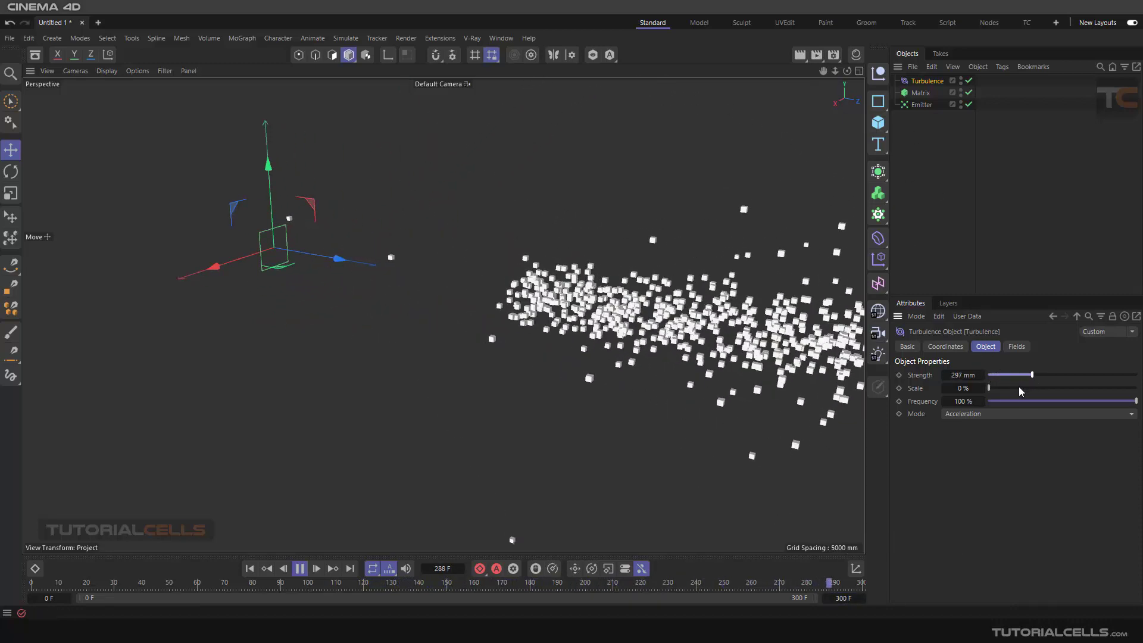
{"action": "left_click", "coordinate": [1012, 387]}
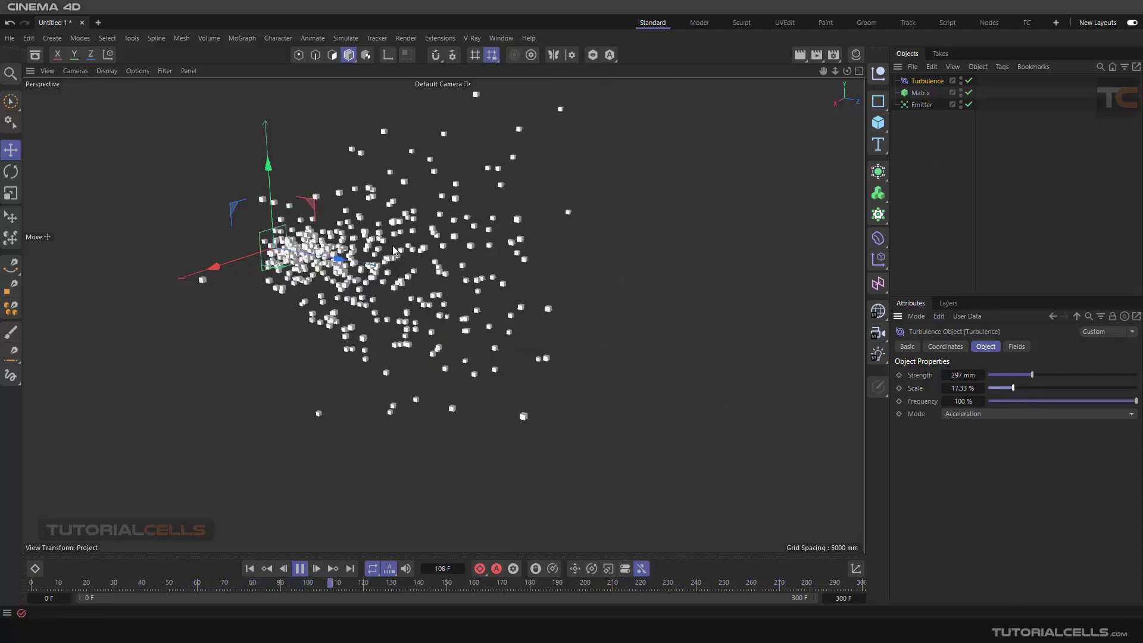
{"action": "left_click_drag", "start_coordinate": [446, 218], "coordinate": [518, 238], "text": "alt"}
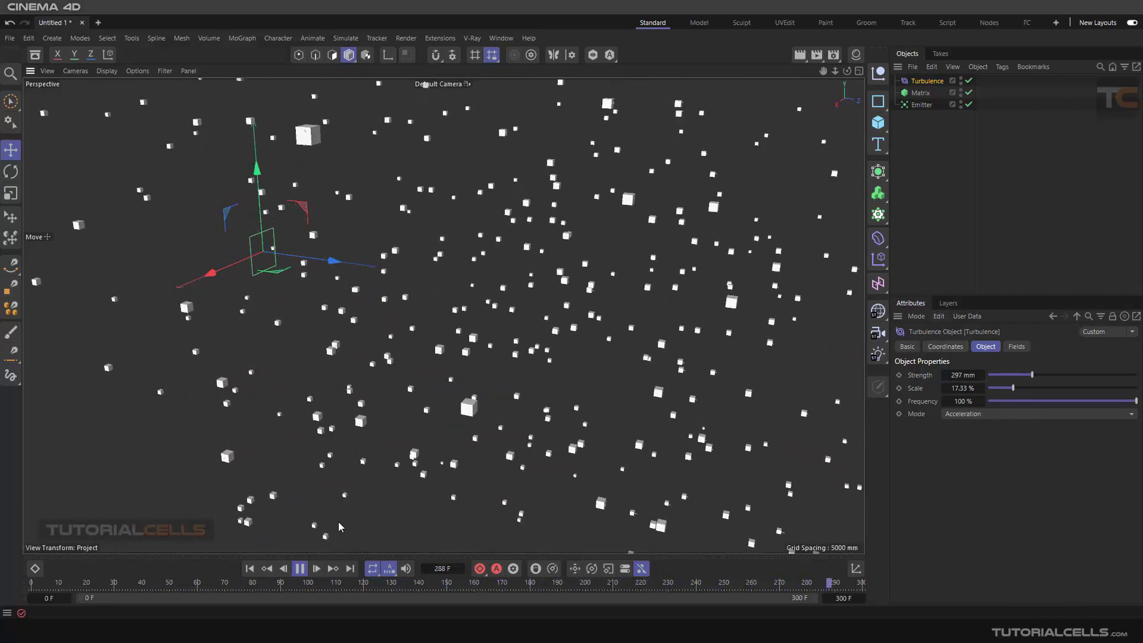
{"action": "left_click", "coordinate": [300, 568]}
{"action": "scroll", "coordinate": [286, 279], "scroll_direction": "up", "scroll_amount": 5}
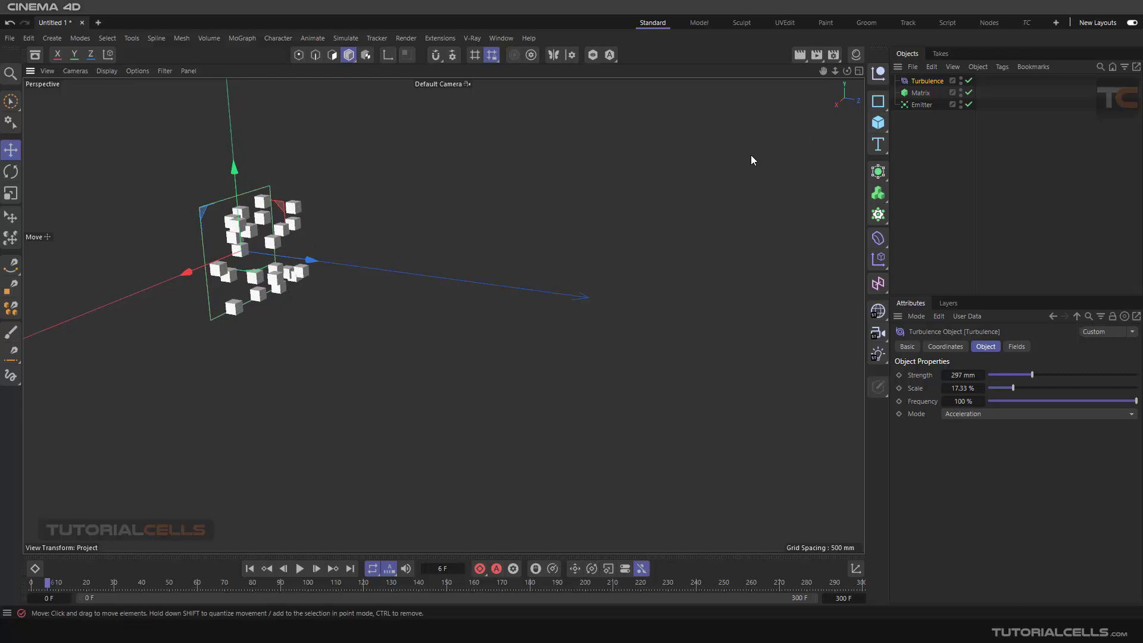
Step: Set the Emitter's particle End Scale to 0 and play the animation to preview
{"action": "left_click", "coordinate": [879, 285]}
{"action": "scroll", "coordinate": [302, 212], "scroll_direction": "up", "scroll_amount": 5}
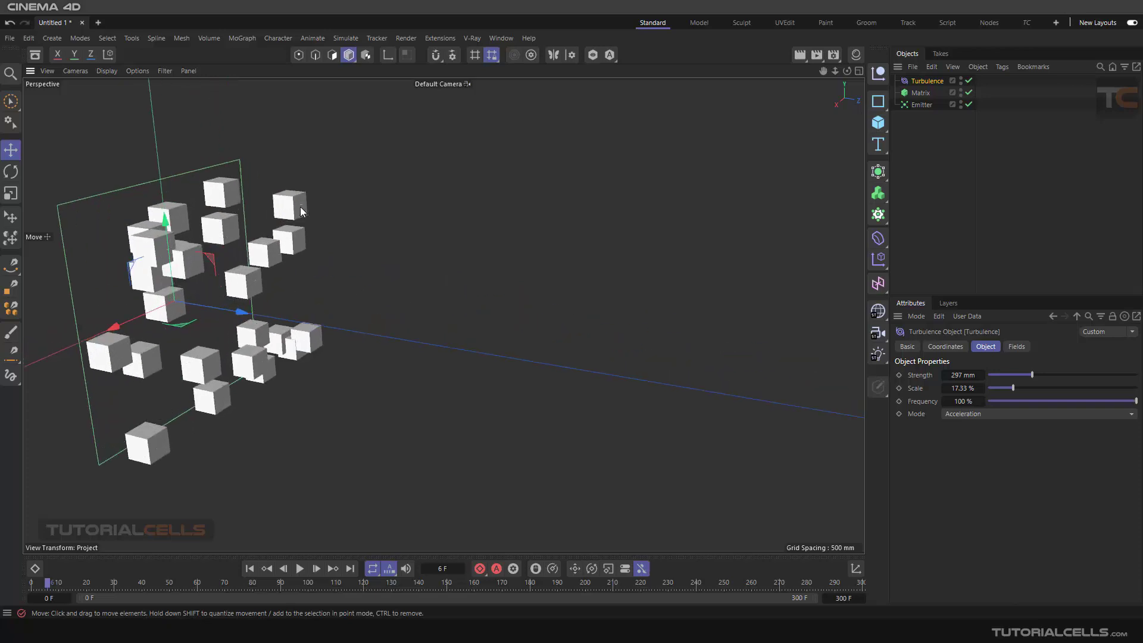
{"action": "scroll", "coordinate": [302, 212], "scroll_direction": "up", "scroll_amount": 2}
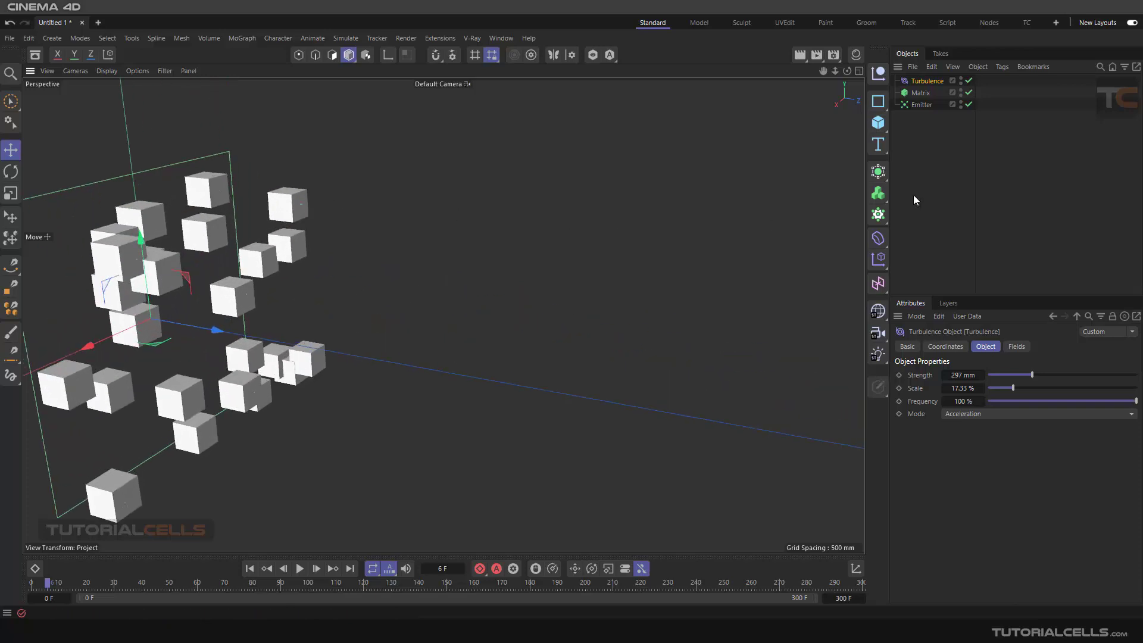
{"action": "left_click", "coordinate": [919, 105]}
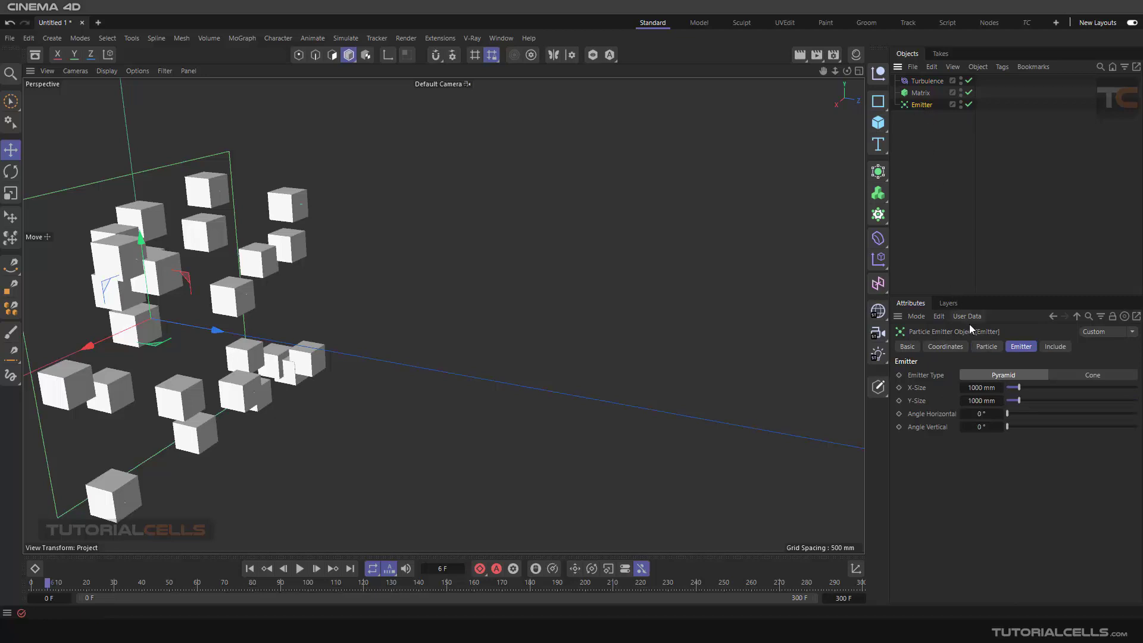
{"action": "left_click", "coordinate": [982, 347]}
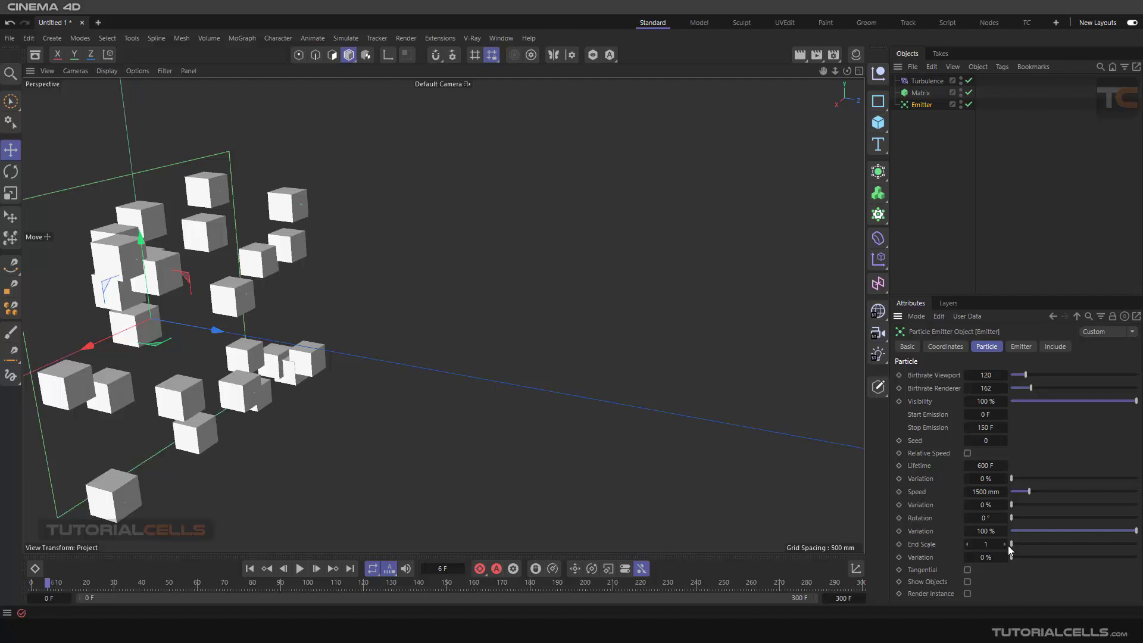
{"action": "left_click", "coordinate": [989, 543]}
{"action": "left_click", "coordinate": [299, 568]}
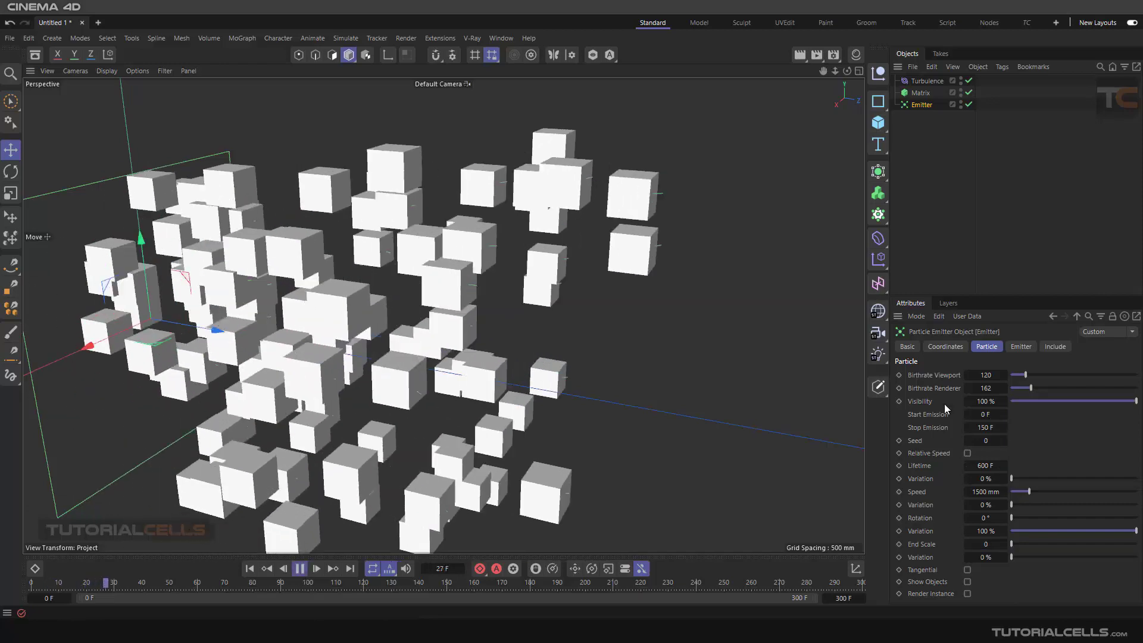
{"action": "scroll", "coordinate": [593, 364], "scroll_direction": "down", "scroll_amount": 5}
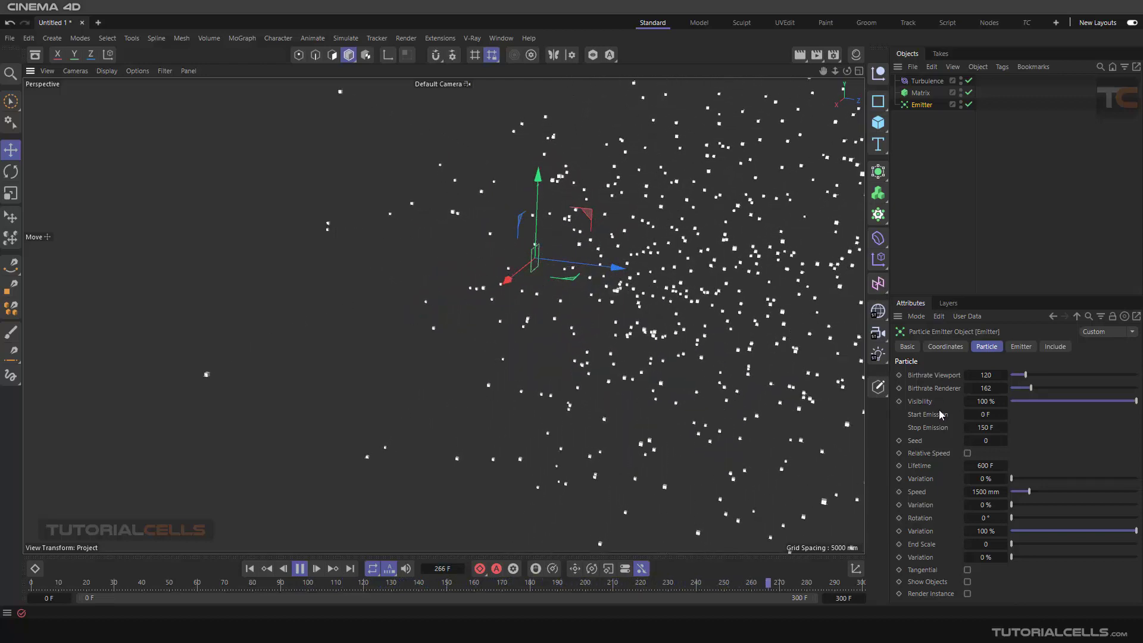
Step: Set the particle Lifetime to 100 F, stop playback and rewind to start
{"action": "left_click", "coordinate": [979, 467]}
{"action": "type", "text": "100"}
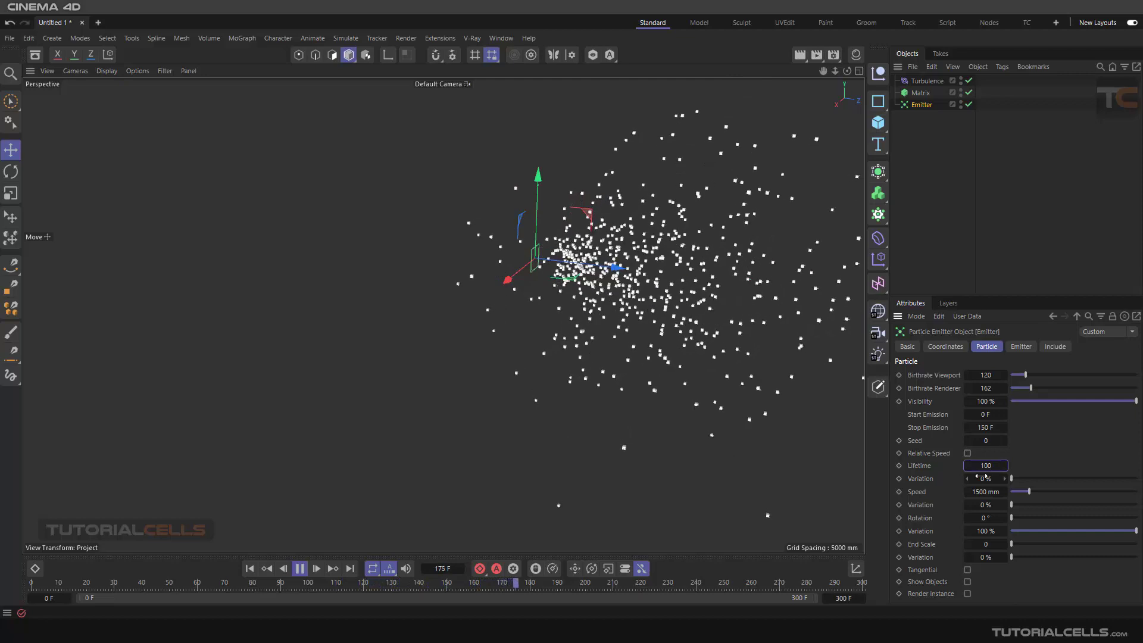
{"action": "key", "text": "Return"}
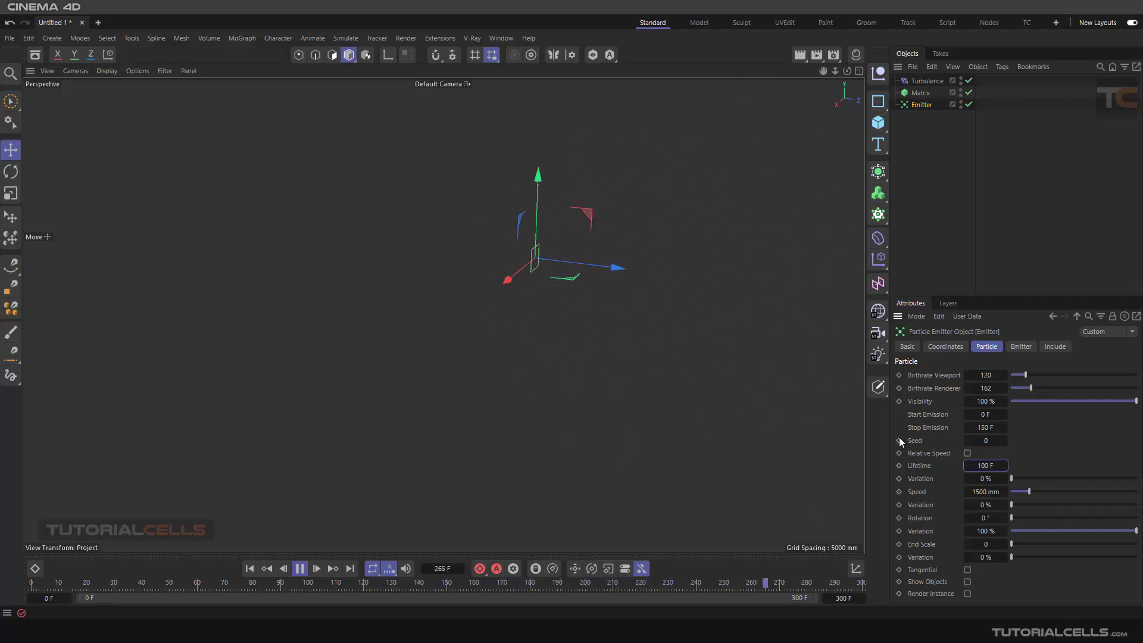
{"action": "left_click", "coordinate": [284, 569]}
{"action": "left_click", "coordinate": [251, 569]}
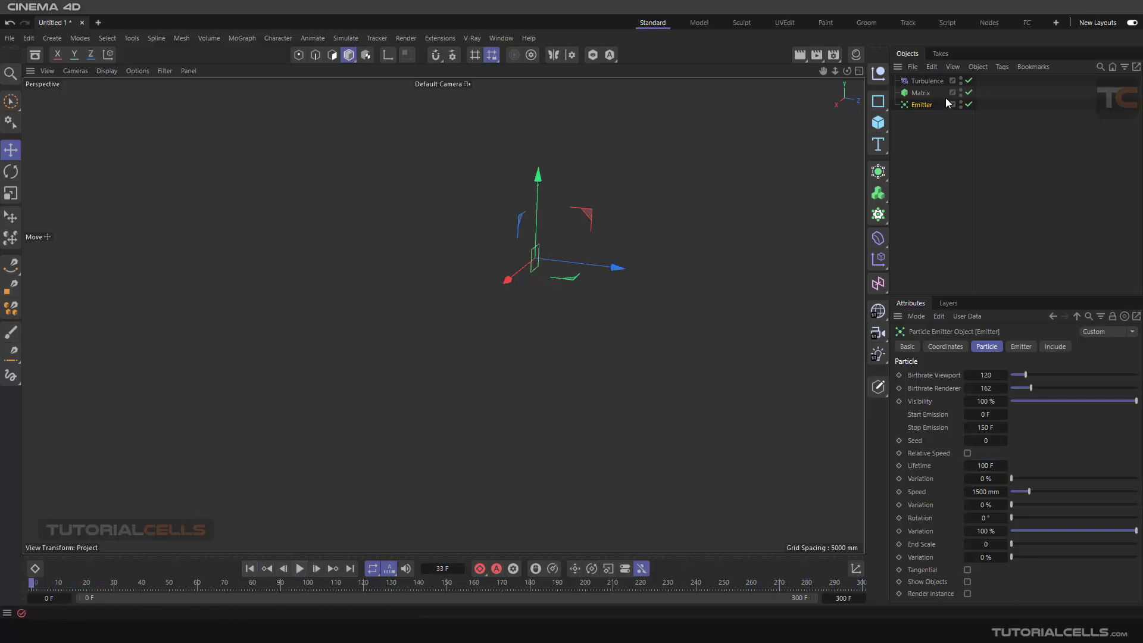
Step: Select the Matrix to show its settings
{"action": "left_click", "coordinate": [921, 93]}
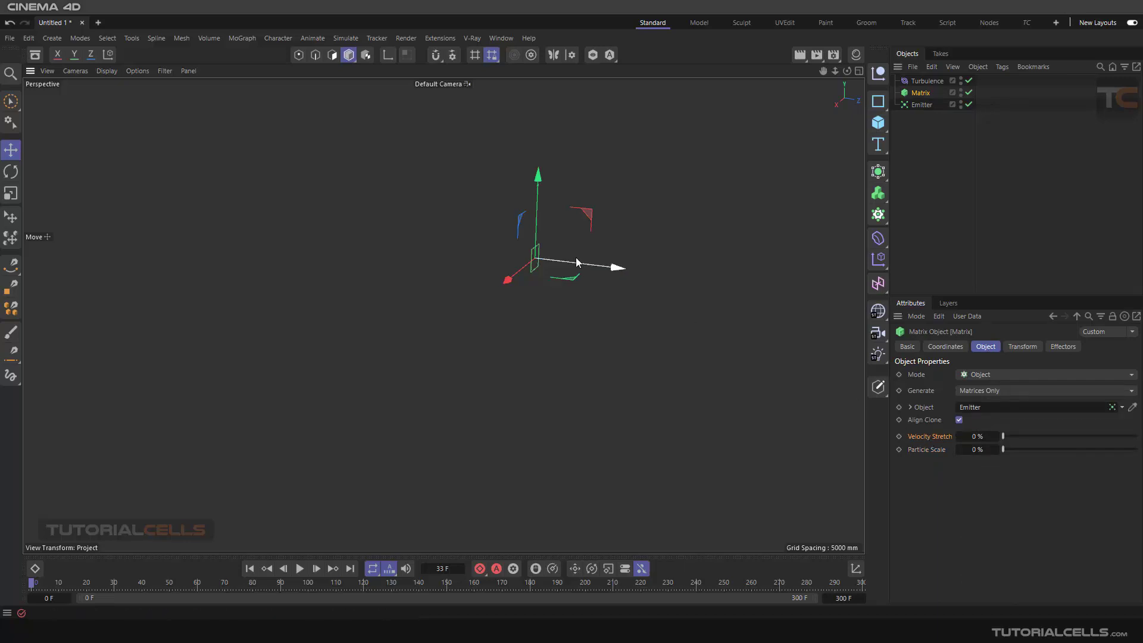
{"action": "scroll", "coordinate": [582, 263], "scroll_direction": "up", "scroll_amount": 5}
{"action": "scroll", "coordinate": [521, 265], "scroll_direction": "up", "scroll_amount": 3}
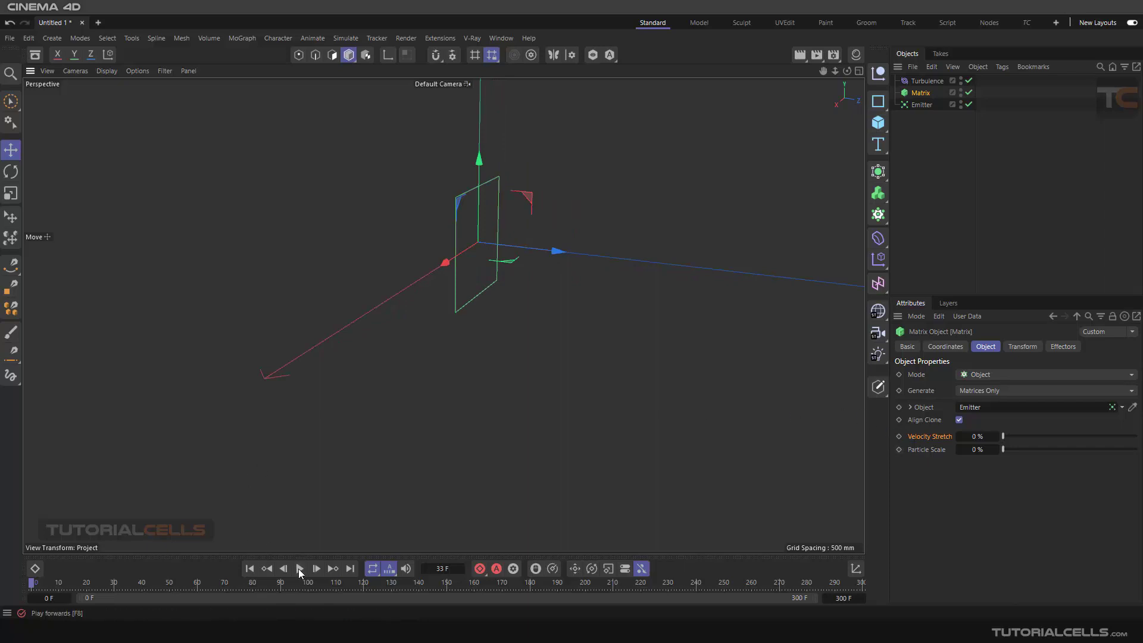
Step: Advance playback to frame 39, then set the Matrix's Velocity Stretch field to exactly 100 %
{"action": "left_click", "coordinate": [300, 568]}
{"action": "left_click", "coordinate": [300, 570]}
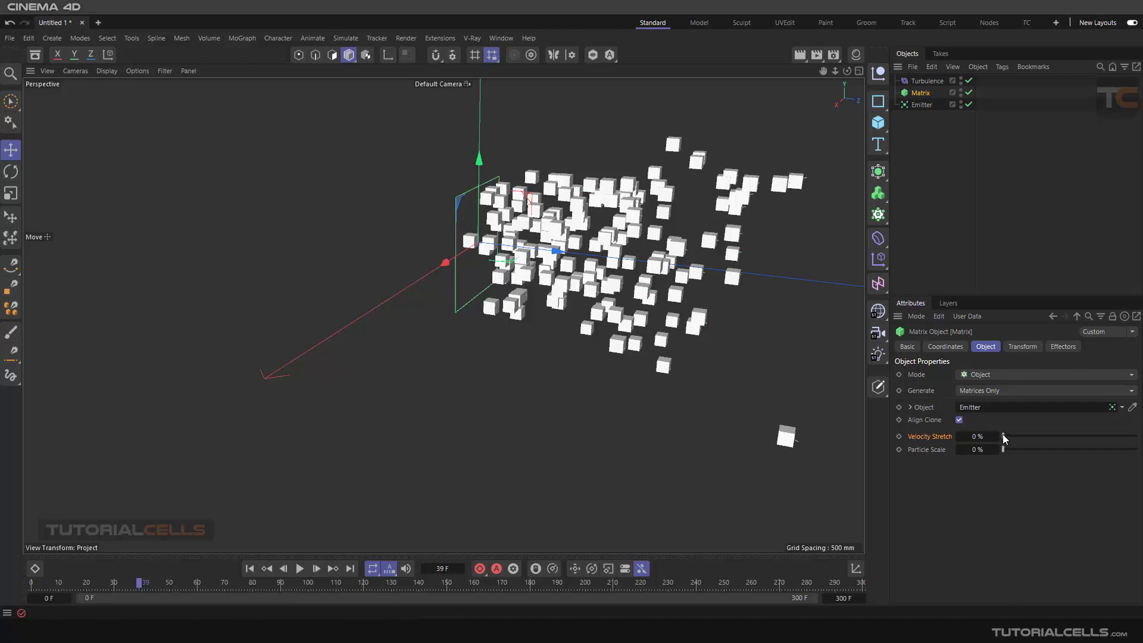
{"action": "left_click_drag", "start_coordinate": [1003, 439], "coordinate": [1133, 437]}
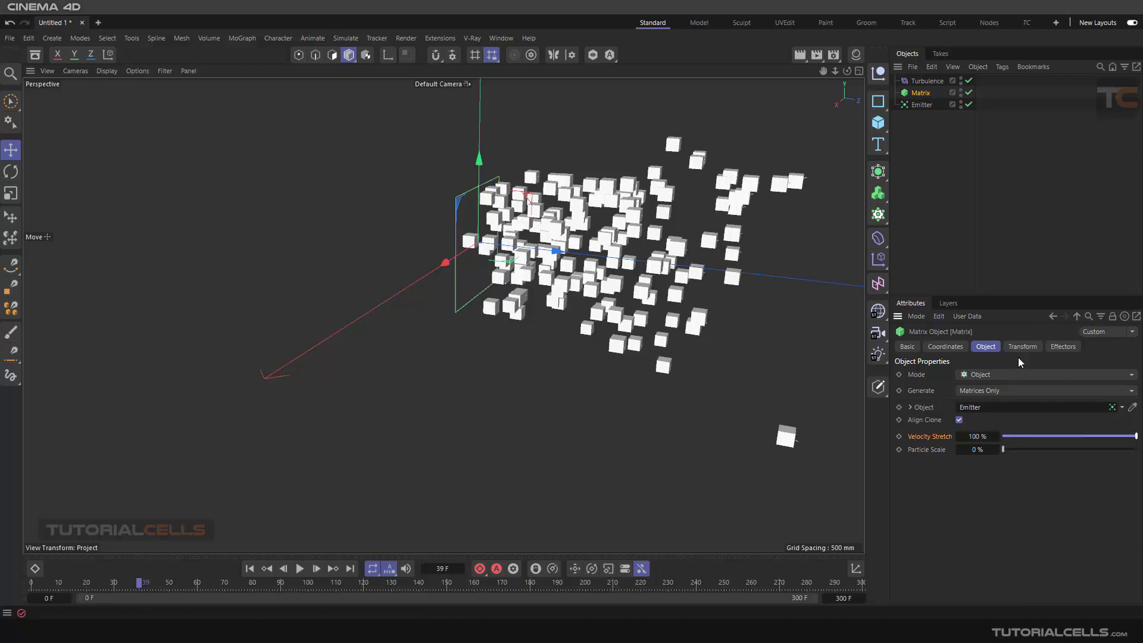
{"action": "scroll", "coordinate": [655, 286], "scroll_direction": "up", "scroll_amount": 10}
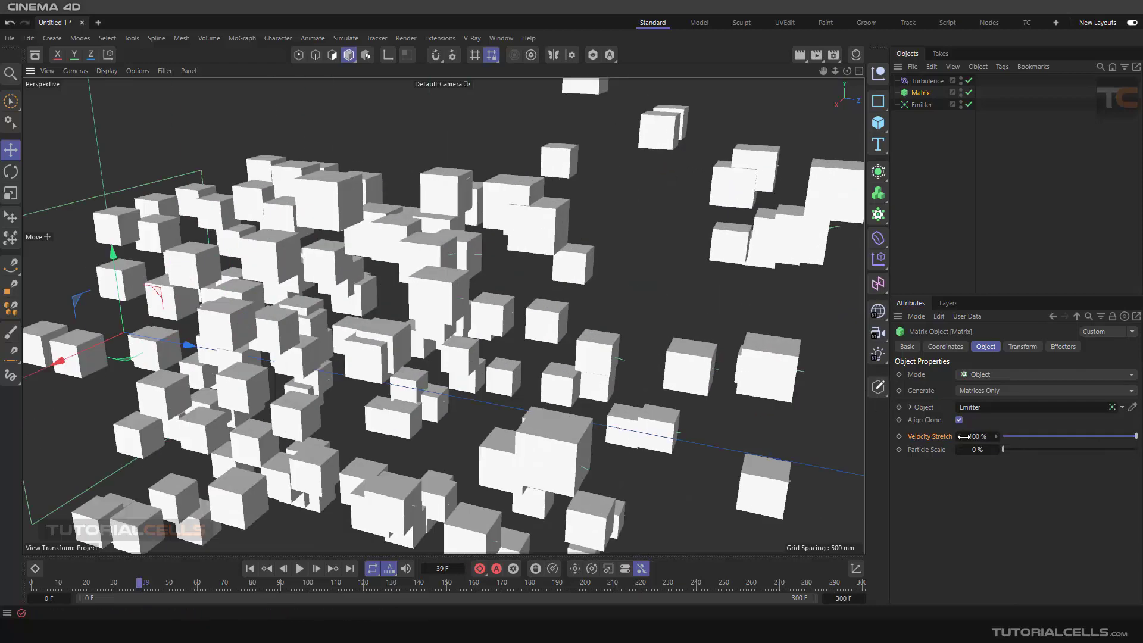
{"action": "left_click_drag", "start_coordinate": [963, 436], "coordinate": [1116, 437]}
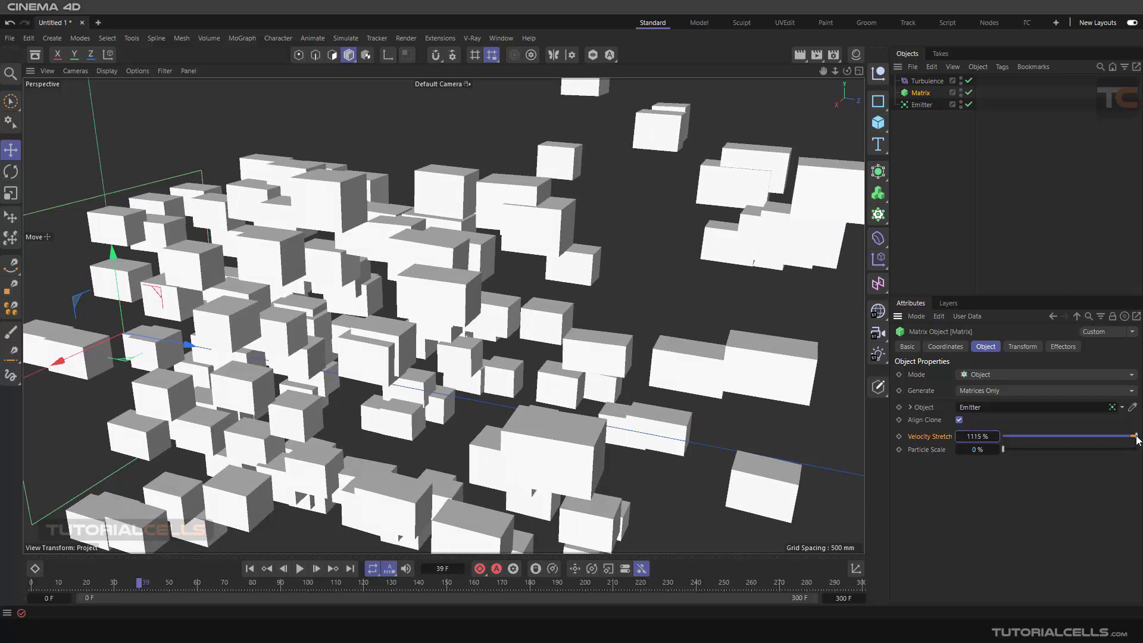
{"action": "scroll", "coordinate": [535, 333], "scroll_direction": "down", "scroll_amount": 5}
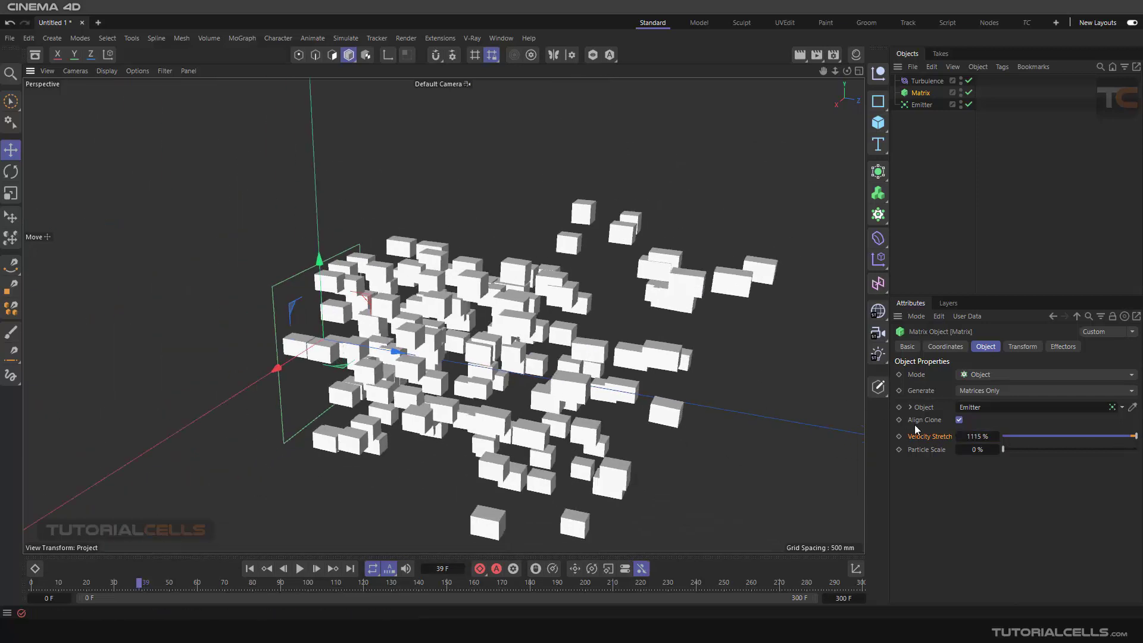
{"action": "left_click", "coordinate": [989, 436]}
{"action": "type", "text": "100"}
{"action": "key", "text": "Return"}
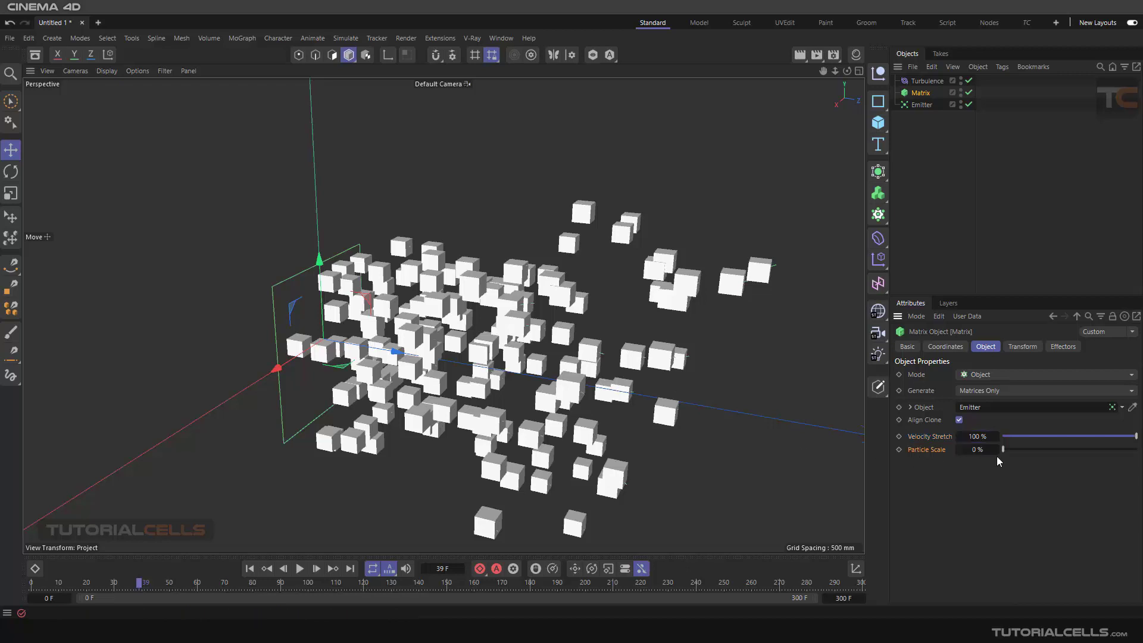
Step: Set the Matrix's Particle Scale to 100 % after checking the Emitter's particle settings
{"action": "left_click_drag", "start_coordinate": [1005, 451], "coordinate": [927, 440]}
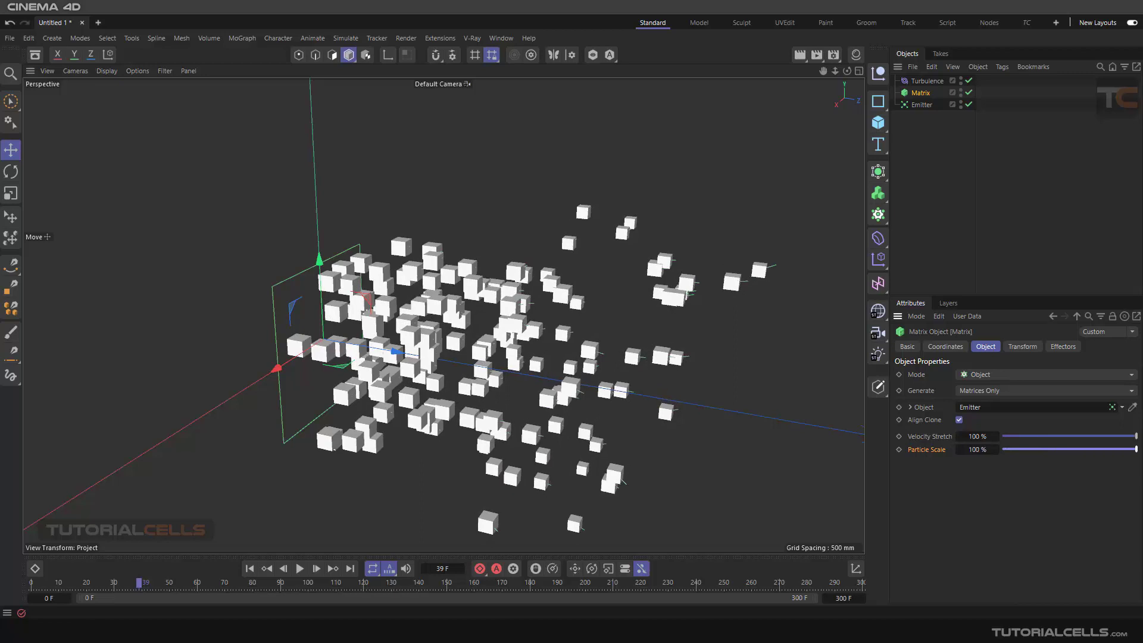
{"action": "left_click_drag", "start_coordinate": [1095, 449], "coordinate": [1137, 448]}
{"action": "scroll", "coordinate": [558, 299], "scroll_direction": "down", "scroll_amount": 5}
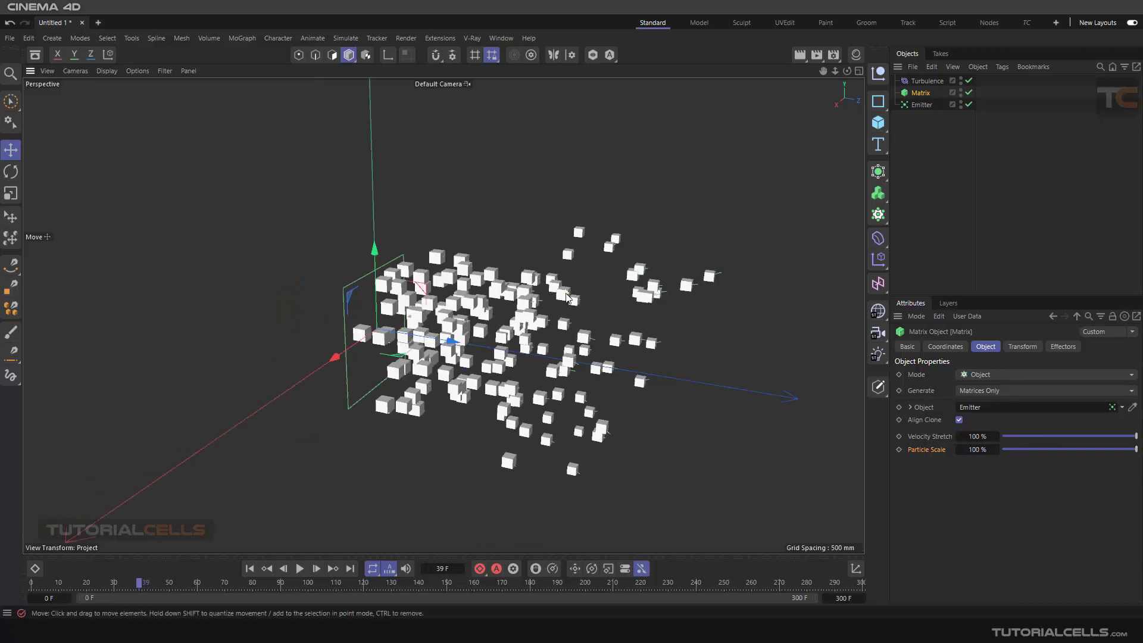
{"action": "left_click", "coordinate": [921, 105]}
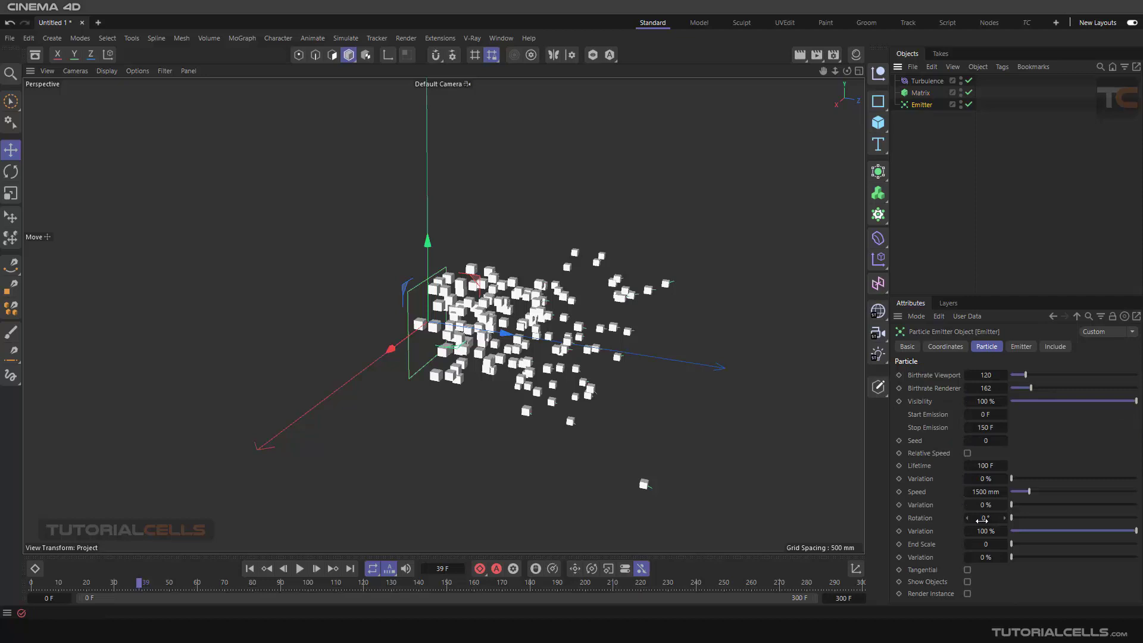
{"action": "scroll", "coordinate": [623, 369], "scroll_direction": "down", "scroll_amount": 6}
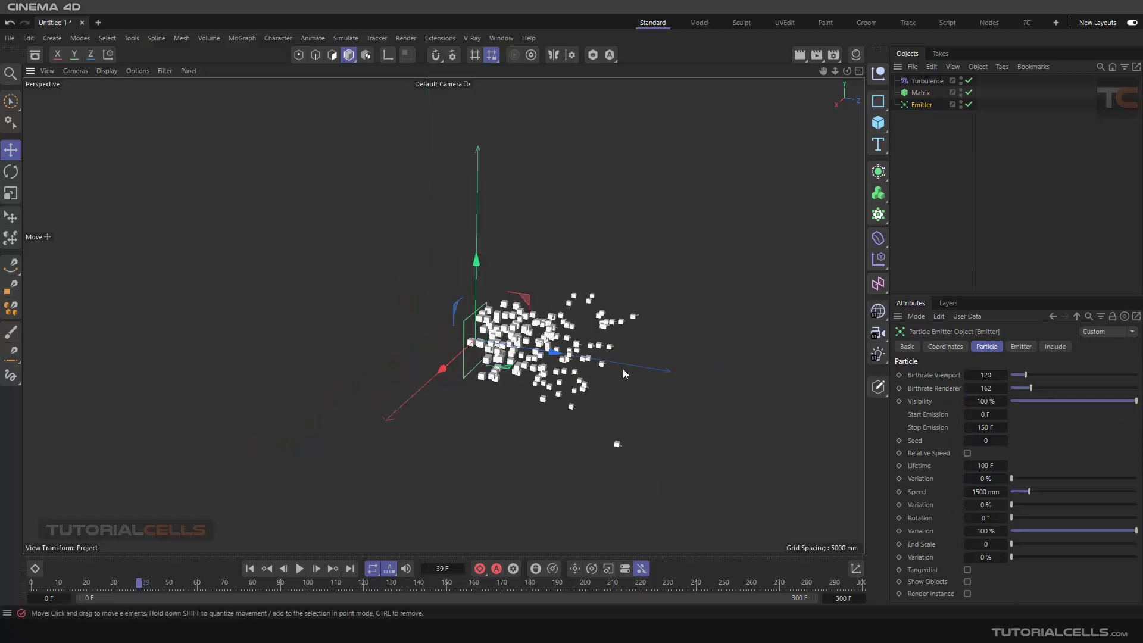
{"action": "scroll", "coordinate": [487, 309], "scroll_direction": "up", "scroll_amount": 2}
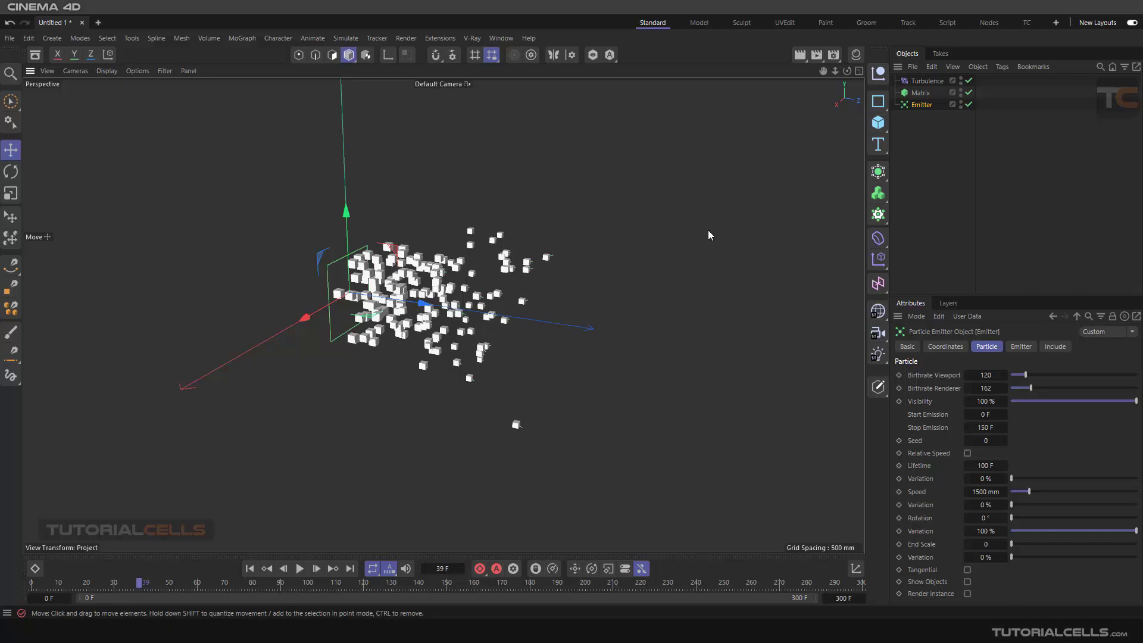
{"action": "left_click", "coordinate": [920, 94]}
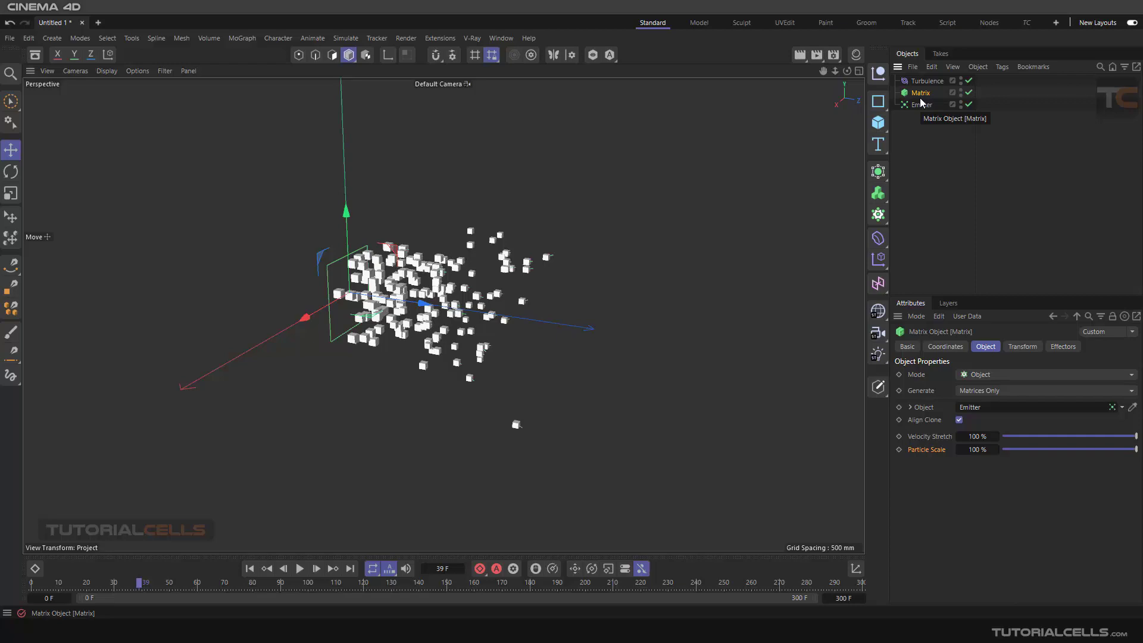
Step: Preview the particle animation from the start, stopping at frame 52, and deselect everything
{"action": "left_click", "coordinate": [300, 569]}
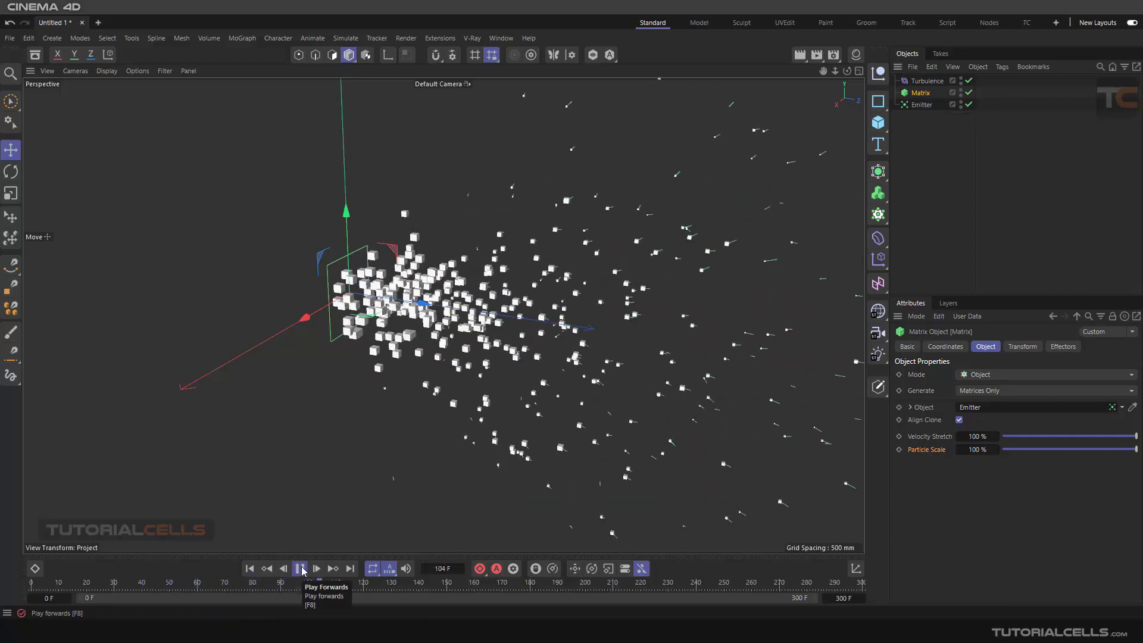
{"action": "left_click", "coordinate": [300, 568]}
{"action": "key", "text": "shift+f"}
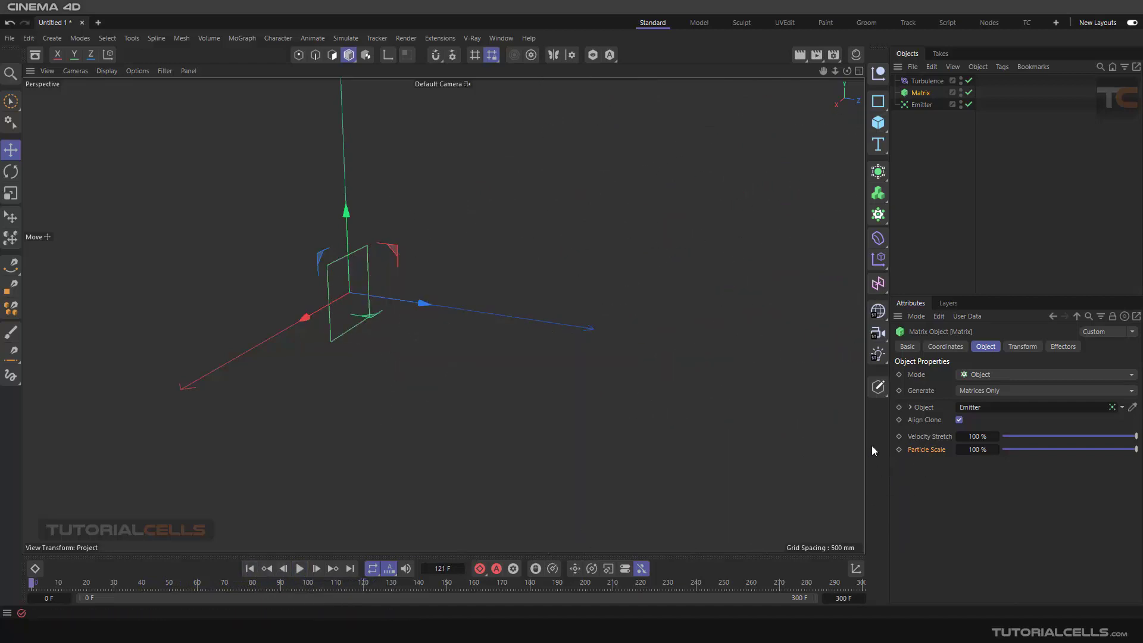
{"action": "left_click", "coordinate": [300, 569]}
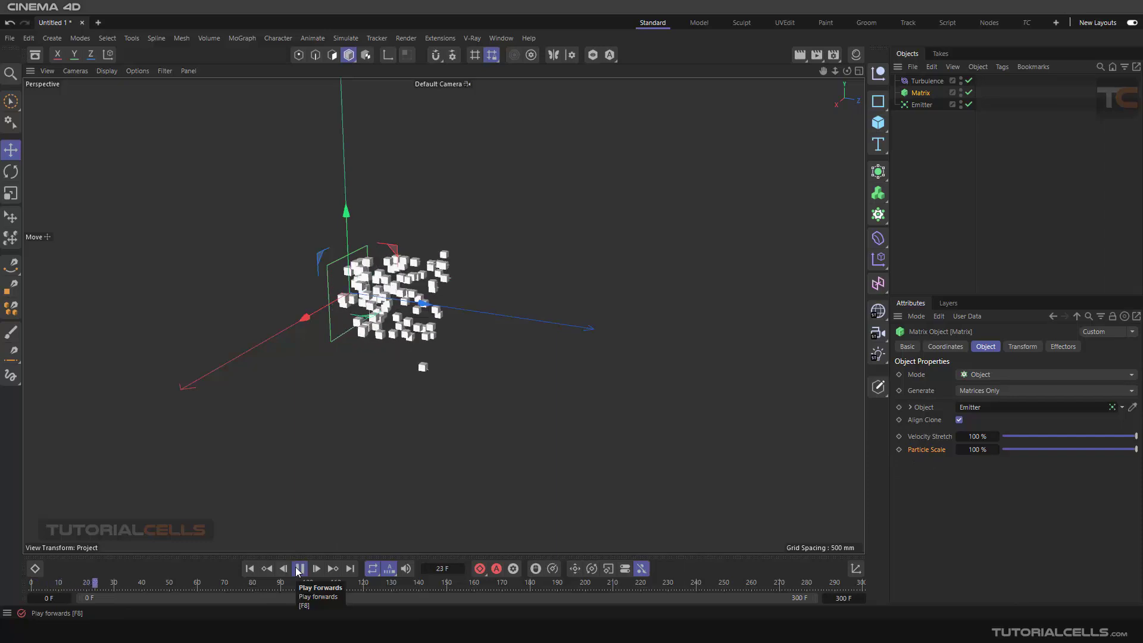
{"action": "left_click", "coordinate": [300, 568]}
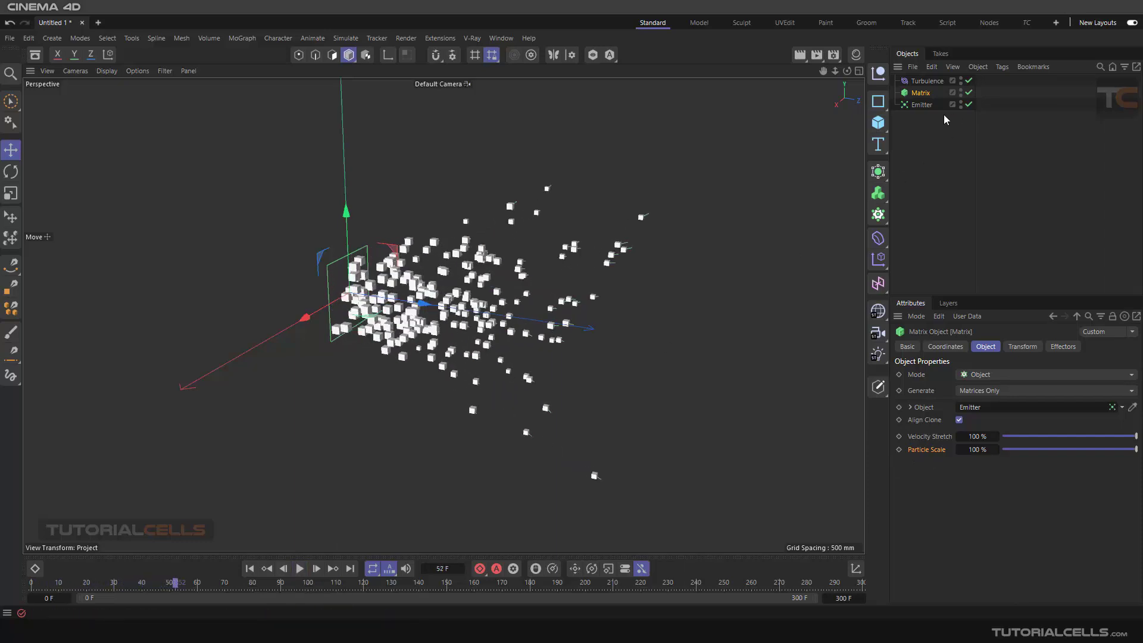
{"action": "left_click", "coordinate": [928, 117]}
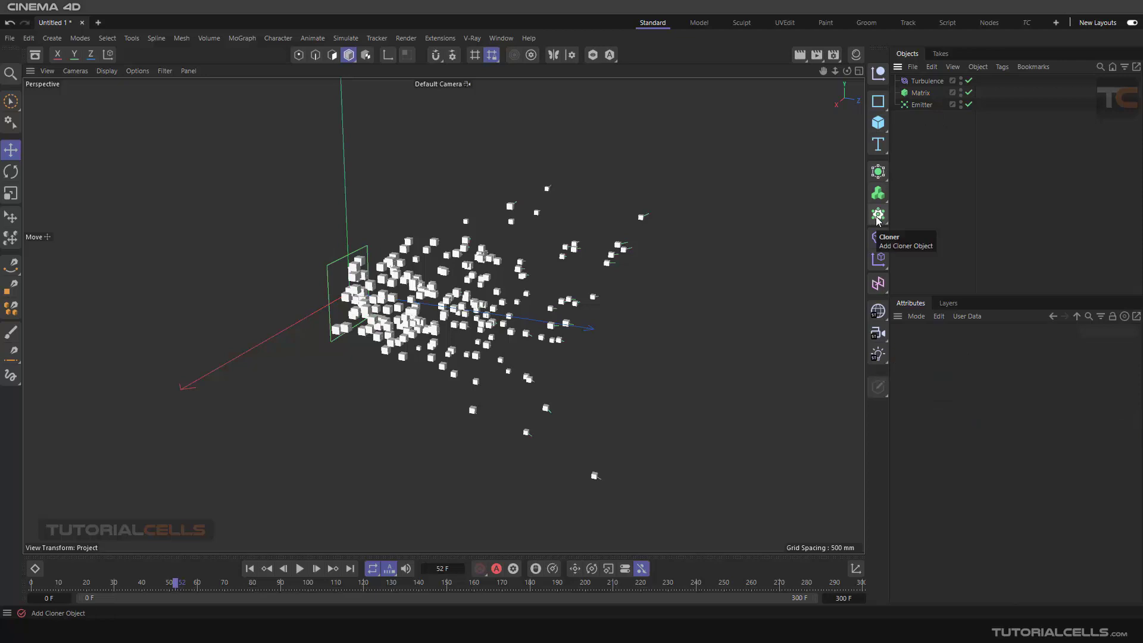
Step: Render a quick test frame, then add a MoGraph Cloner and bring up the primitives palette
{"action": "left_click", "coordinate": [800, 55]}
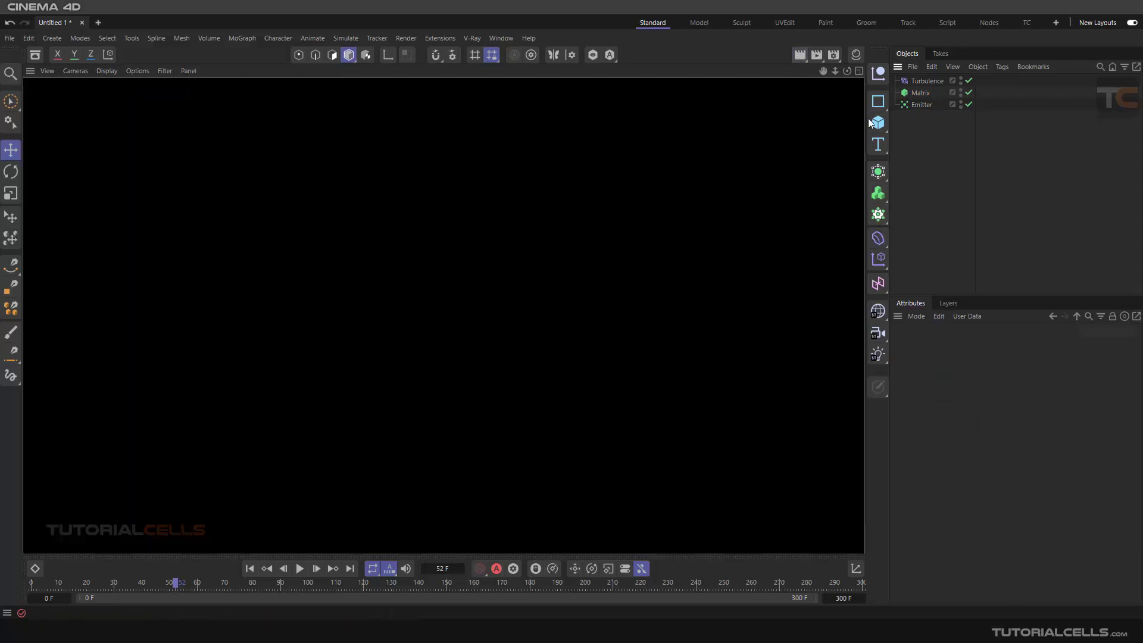
{"action": "left_click", "coordinate": [913, 127]}
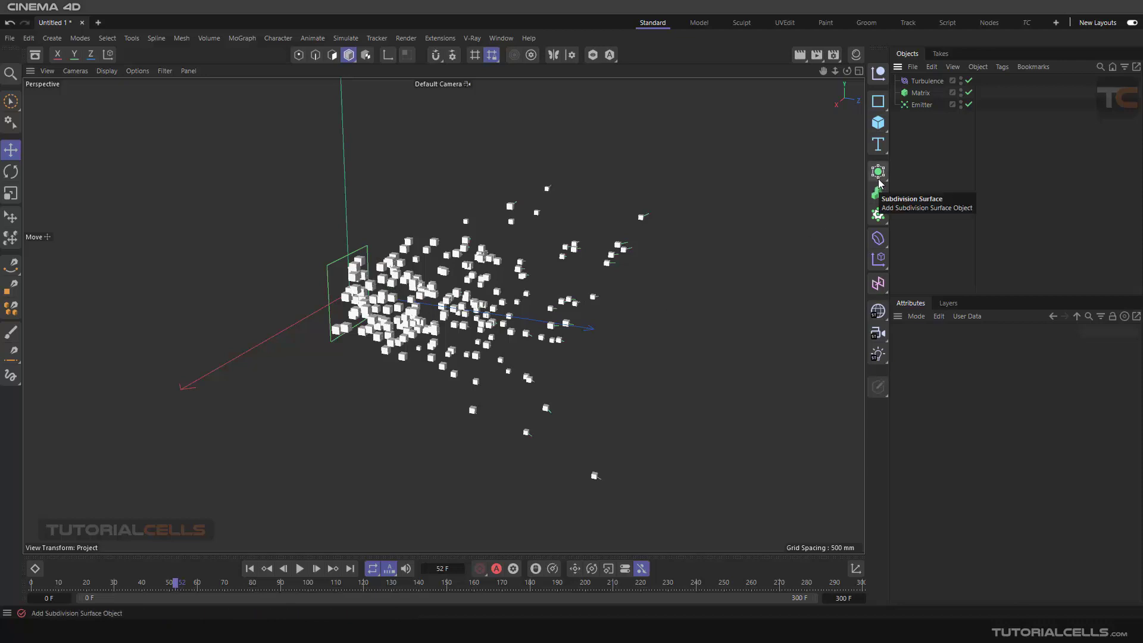
{"action": "left_click", "coordinate": [879, 215]}
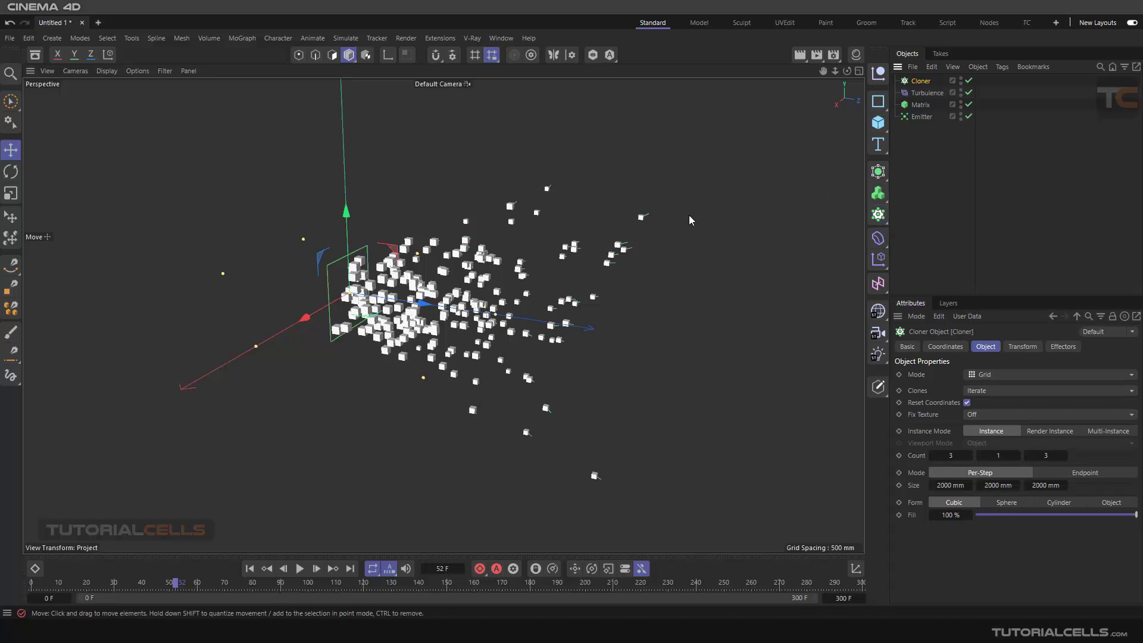
{"action": "left_click", "coordinate": [879, 123]}
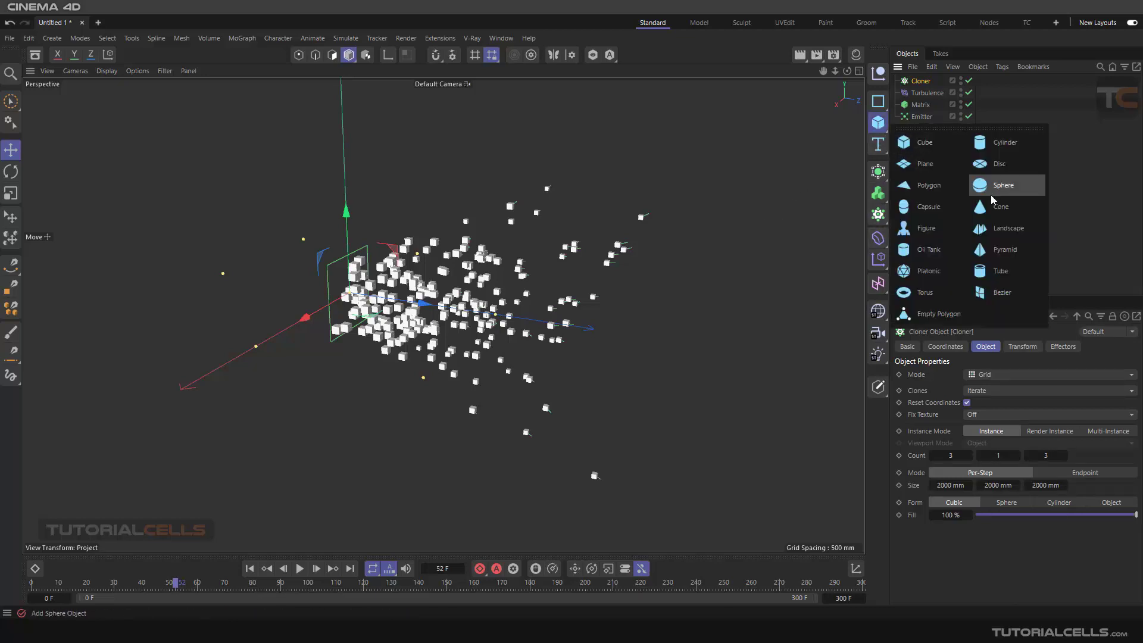
Step: Add a Platonic primitive, scale it to about half size, and parent it under the Cloner
{"action": "left_click", "coordinate": [924, 272]}
{"action": "left_click", "coordinate": [3, 199]}
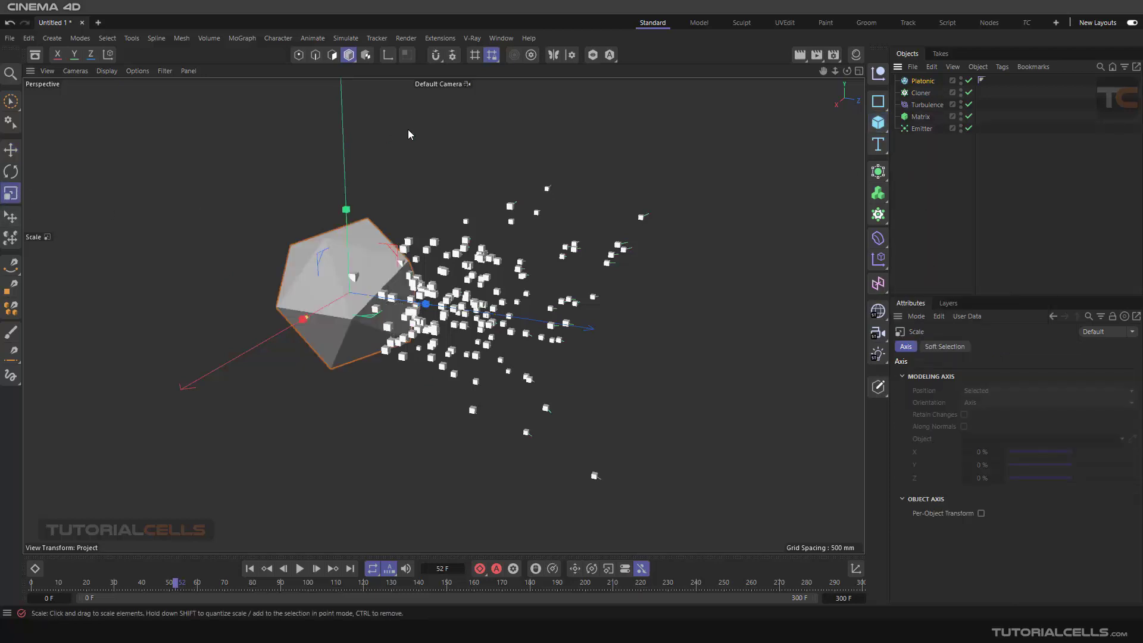
{"action": "left_click_drag", "start_coordinate": [429, 280], "coordinate": [334, 290]}
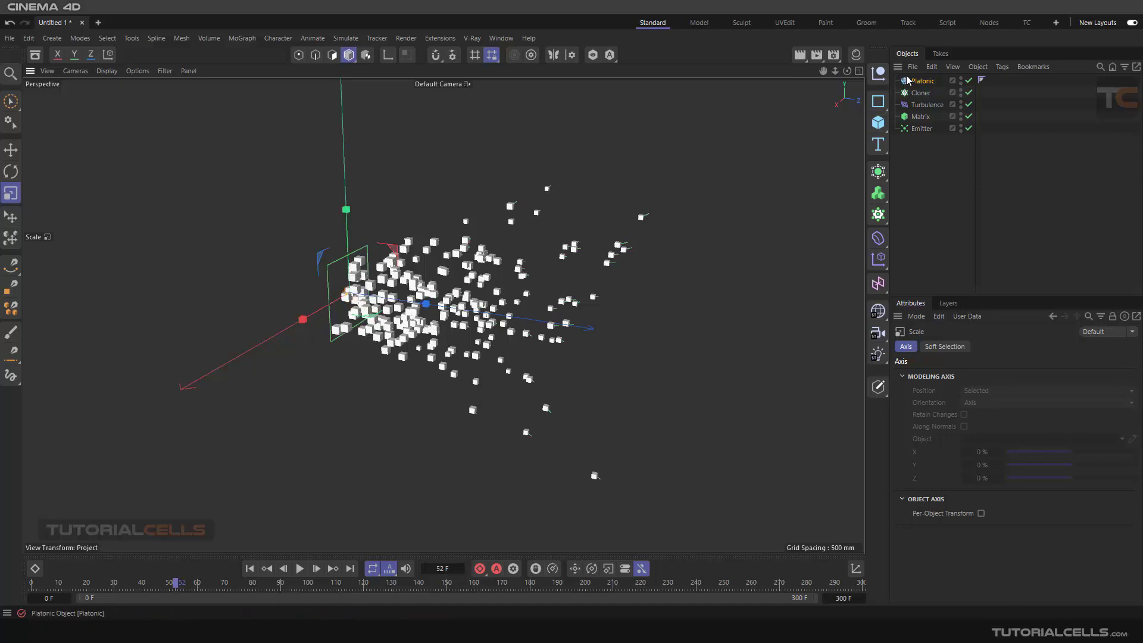
{"action": "left_click_drag", "start_coordinate": [921, 81], "coordinate": [923, 94]}
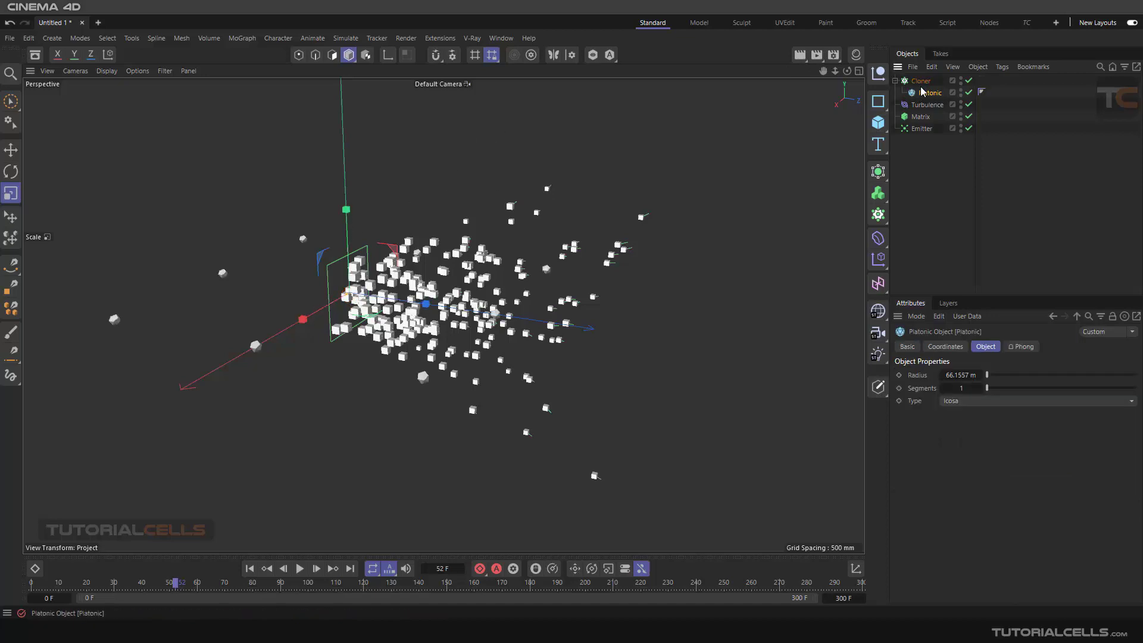
Step: Switch the Cloner's Mode from Grid to Object and collapse its children in the list
{"action": "left_click", "coordinate": [919, 81]}
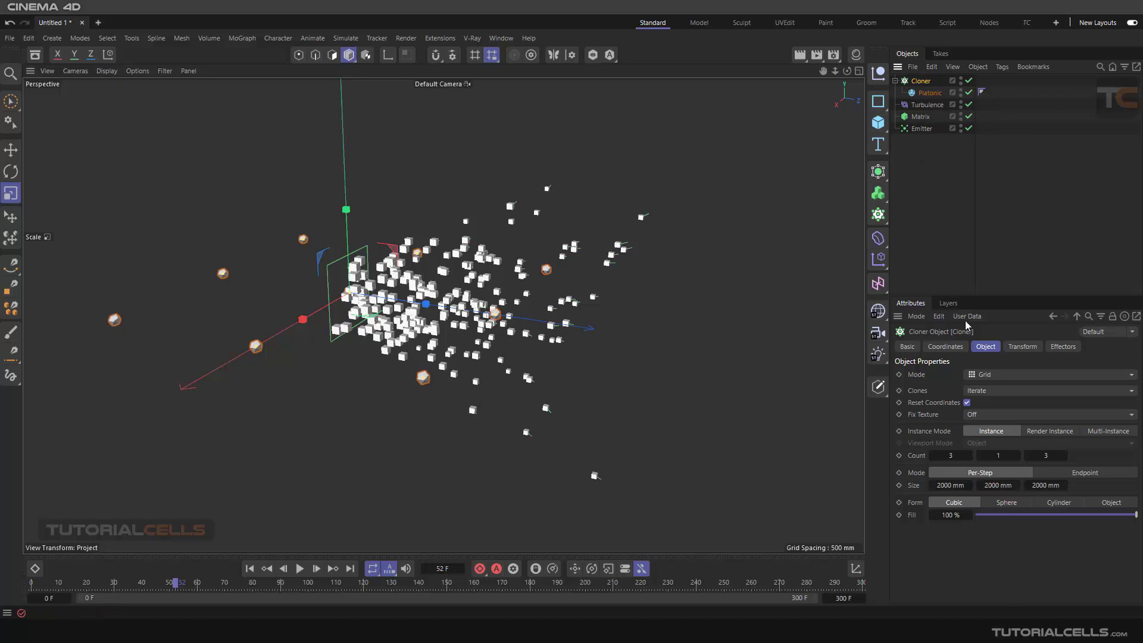
{"action": "left_click", "coordinate": [992, 374]}
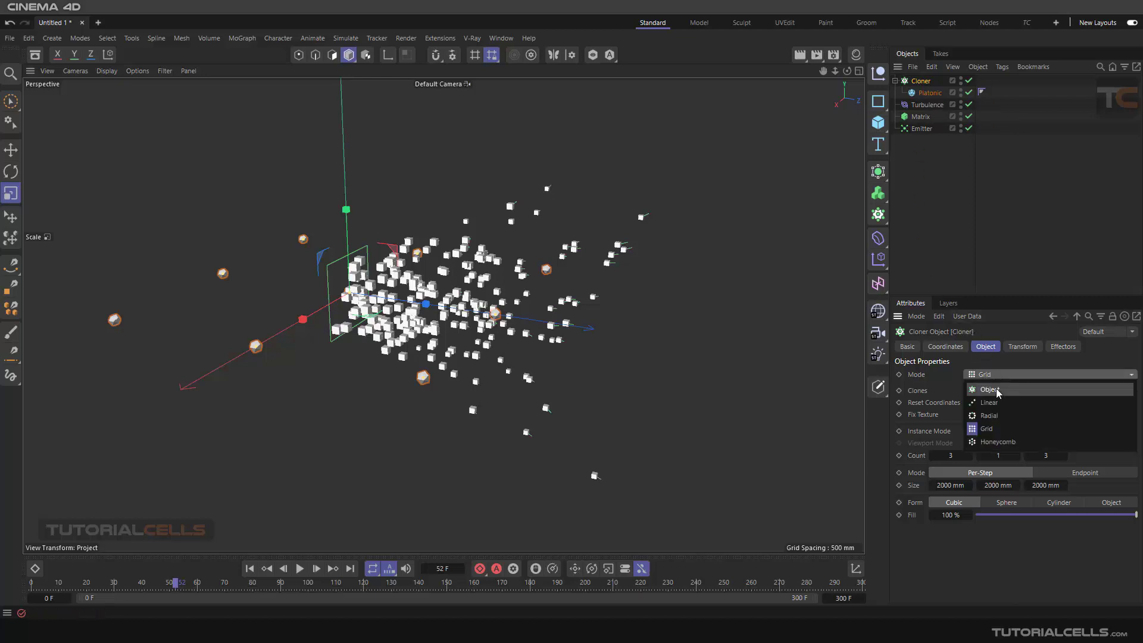
{"action": "left_click", "coordinate": [996, 391]}
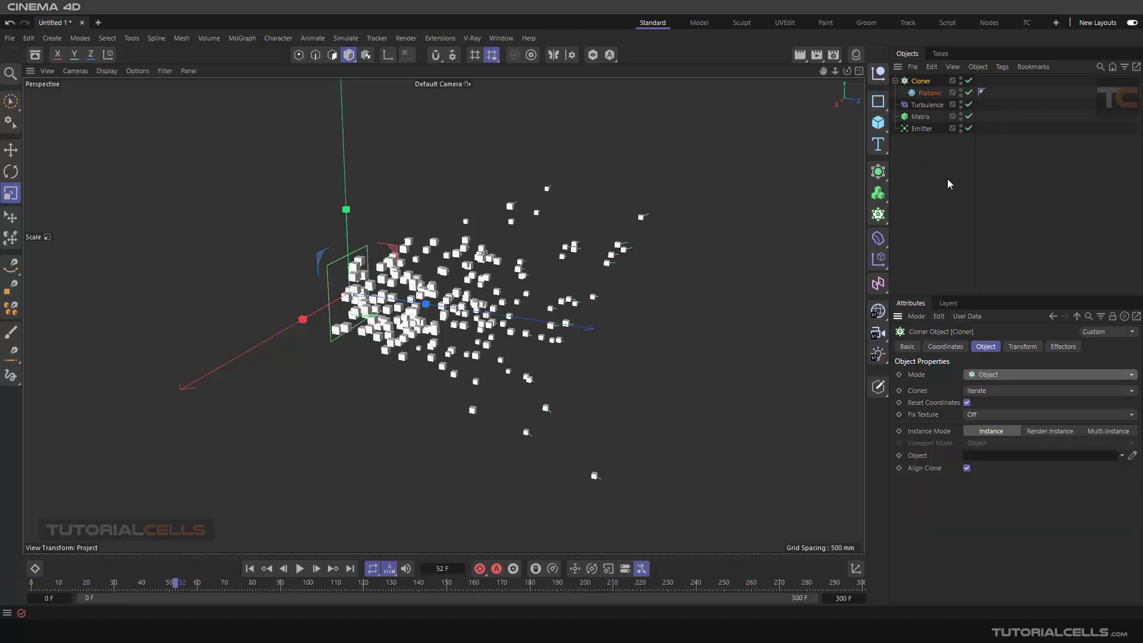
{"action": "left_click", "coordinate": [896, 81]}
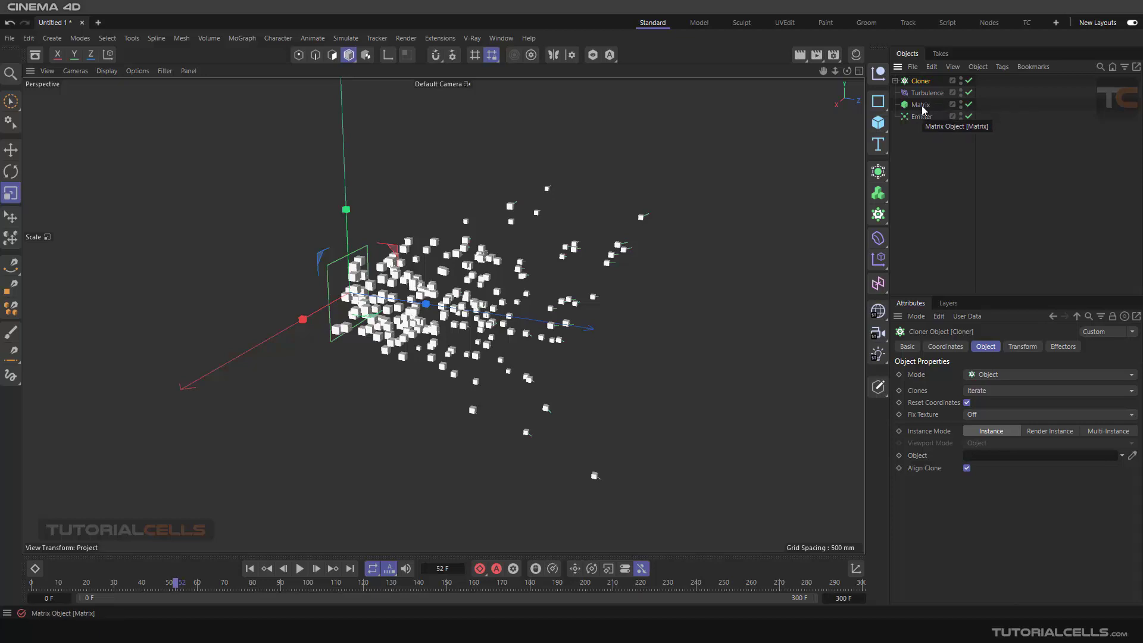
Step: Drop the Matrix into the Cloner's Object field as its source
{"action": "left_click", "coordinate": [922, 105]}
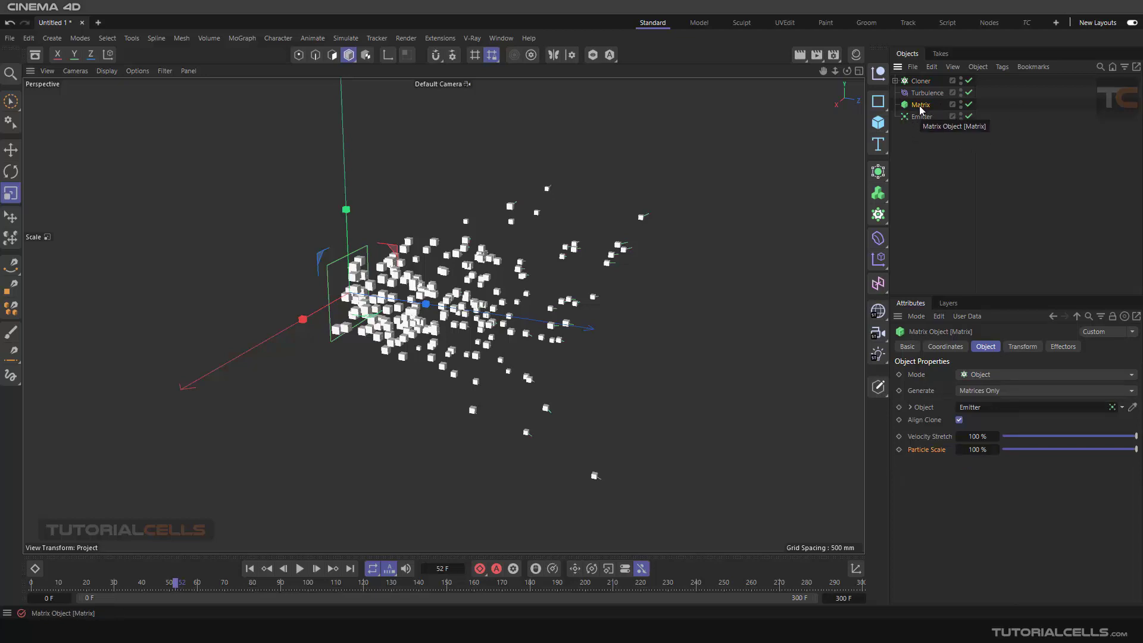
{"action": "left_click", "coordinate": [920, 81]}
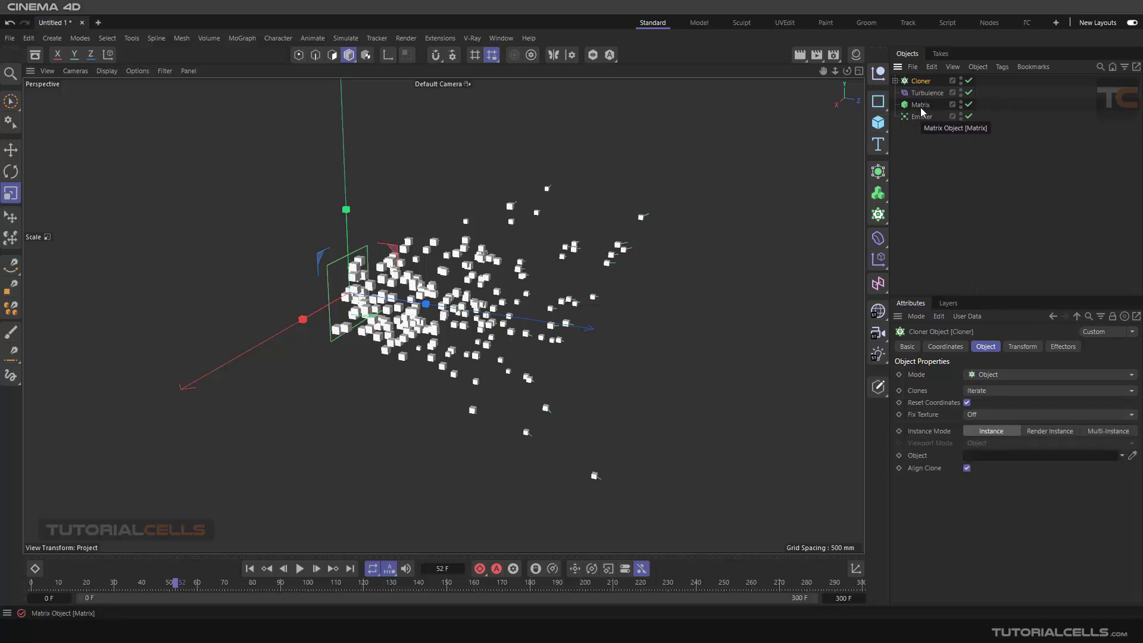
{"action": "left_click_drag", "start_coordinate": [921, 112], "coordinate": [1024, 455]}
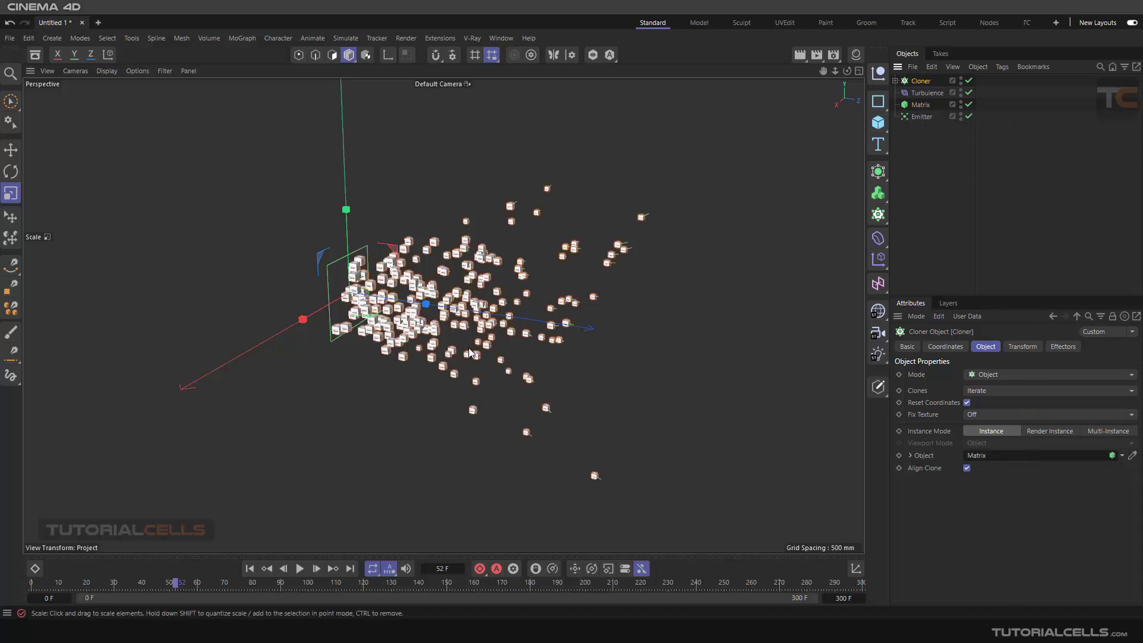
Step: Hide the Matrix in the viewport with a red visibility dot and rewind to frame 0
{"action": "left_click", "coordinate": [961, 107]}
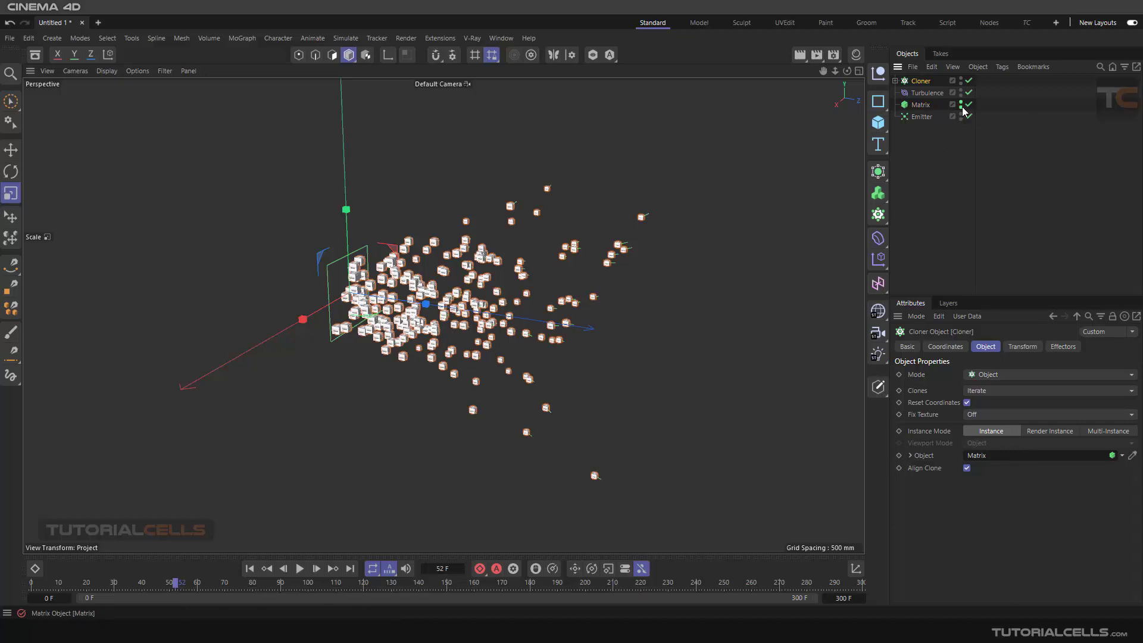
{"action": "left_click", "coordinate": [960, 105]}
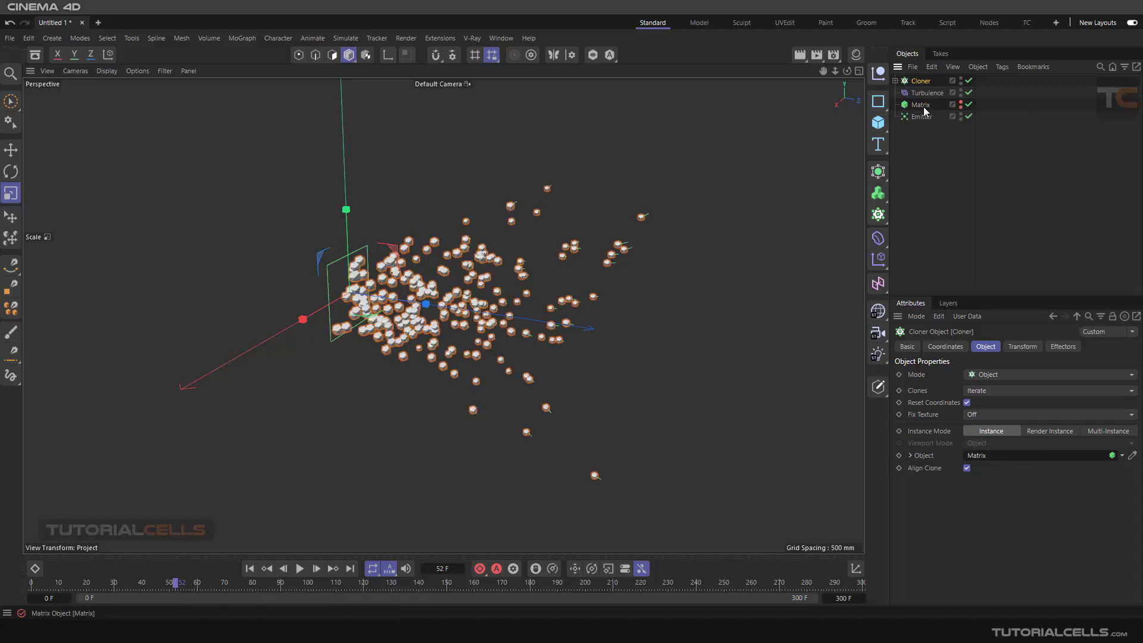
{"action": "scroll", "coordinate": [465, 281], "scroll_direction": "up", "scroll_amount": 6}
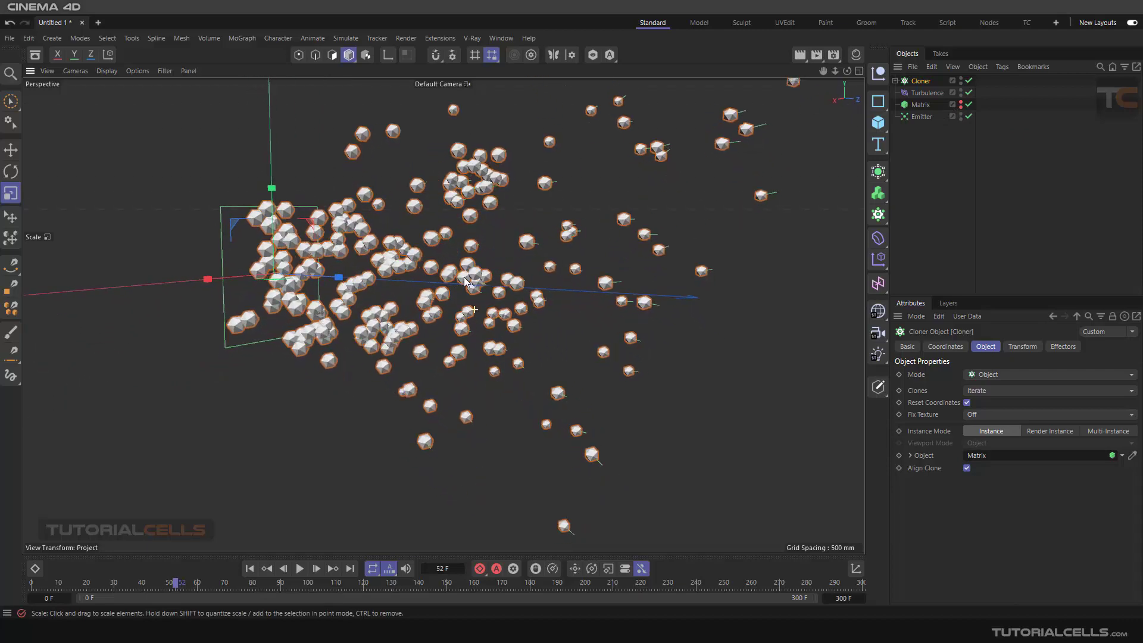
{"action": "left_click", "coordinate": [249, 568]}
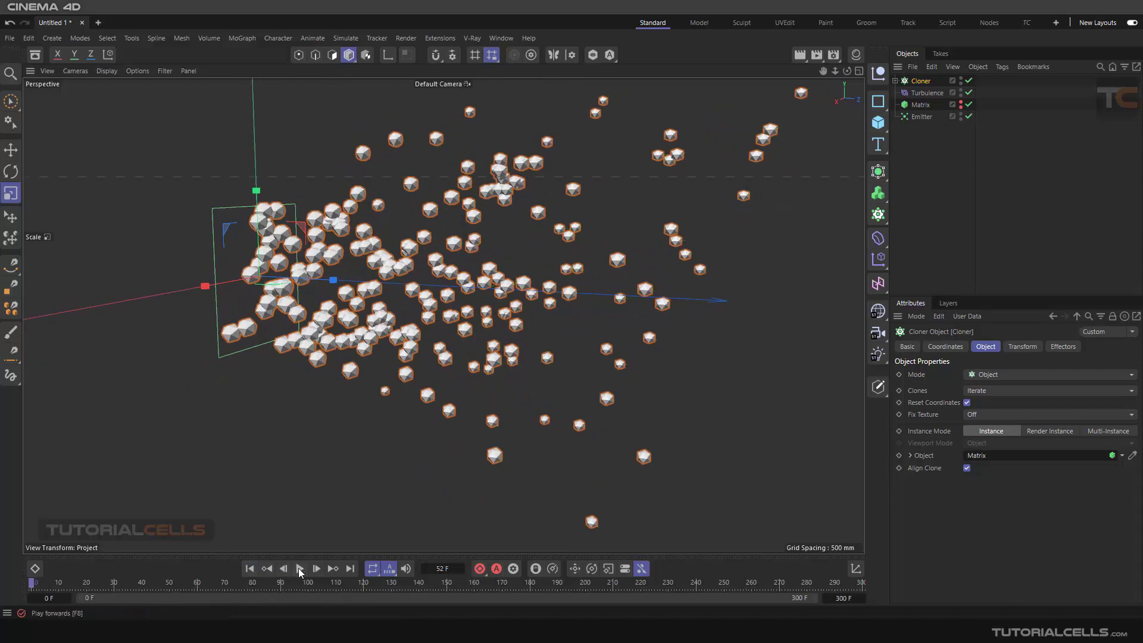
Step: Play to frame 127, then enter 0 % as the Matrix's Velocity Stretch
{"action": "left_click", "coordinate": [299, 568]}
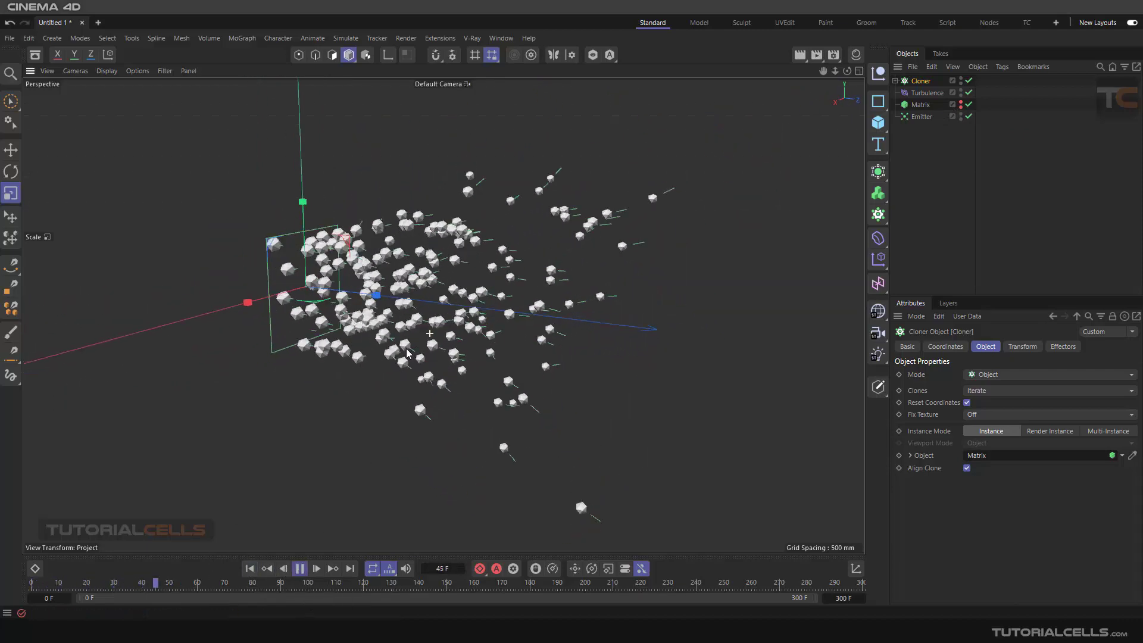
{"action": "left_click", "coordinate": [300, 569]}
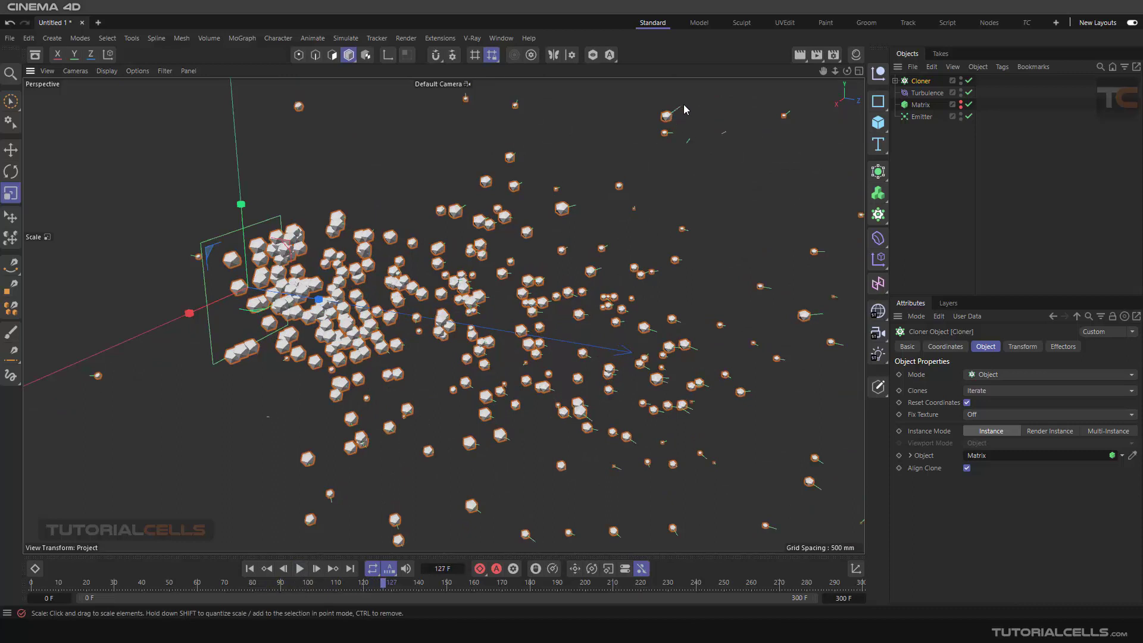
{"action": "left_click", "coordinate": [919, 105]}
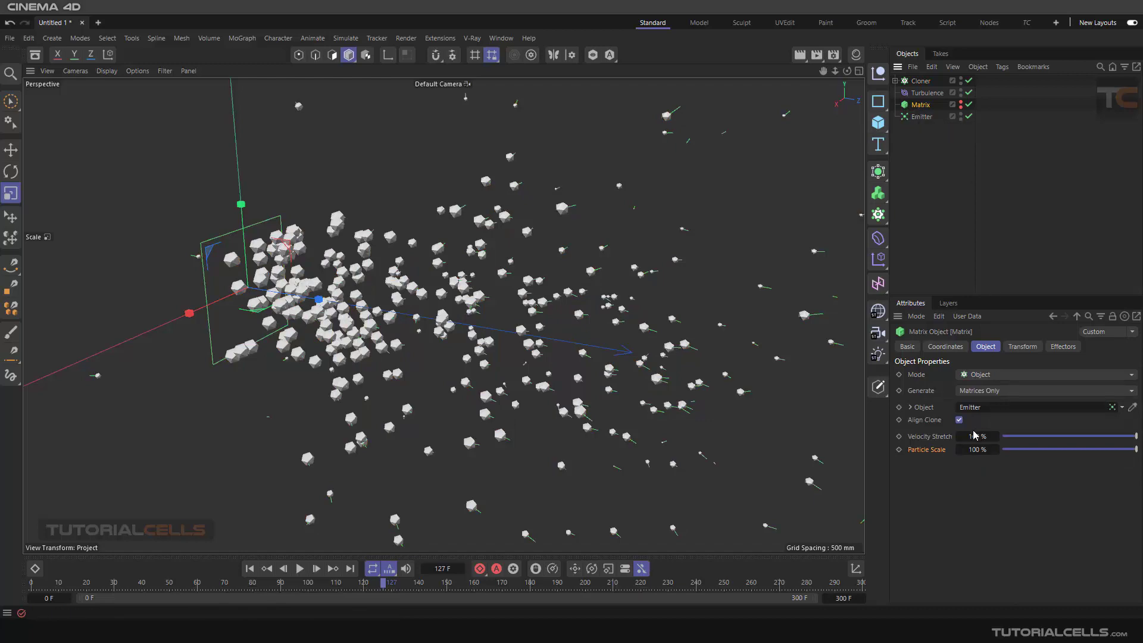
{"action": "mouse_move", "coordinate": [974, 435]}
{"action": "left_mouse_down"}
{"action": "mouse_move", "coordinate": [1032, 435]}
{"action": "mouse_move", "coordinate": [972, 435]}
{"action": "left_mouse_up"}
{"action": "scroll", "coordinate": [536, 267], "scroll_direction": "up", "scroll_amount": 5}
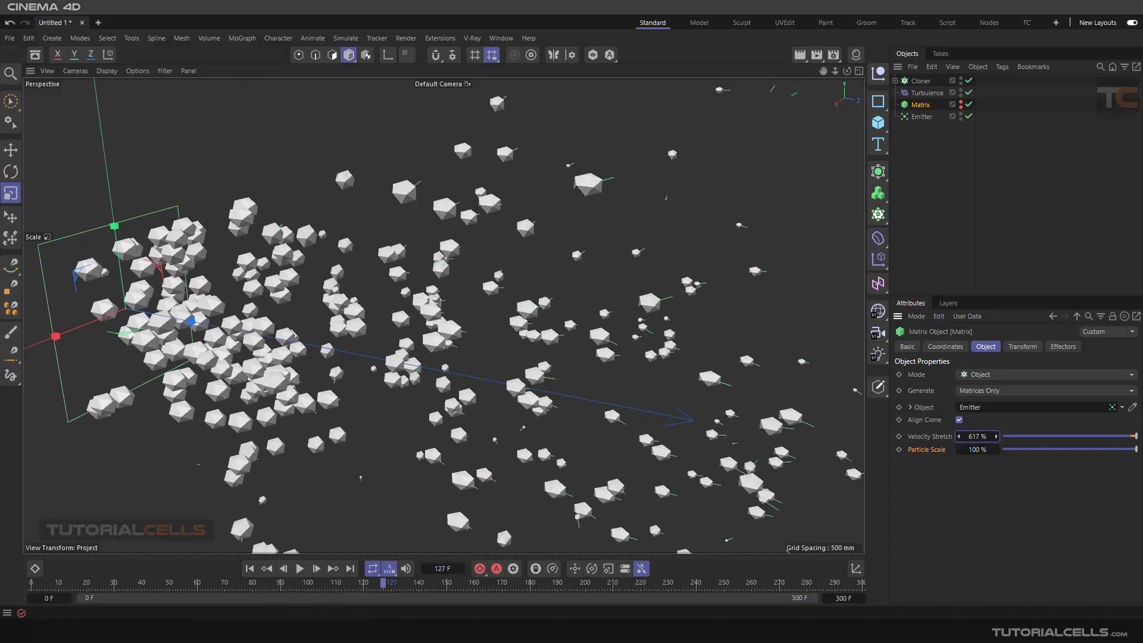
{"action": "double_click", "coordinate": [976, 437]}
{"action": "type", "text": "0"}
{"action": "key", "text": "Return"}
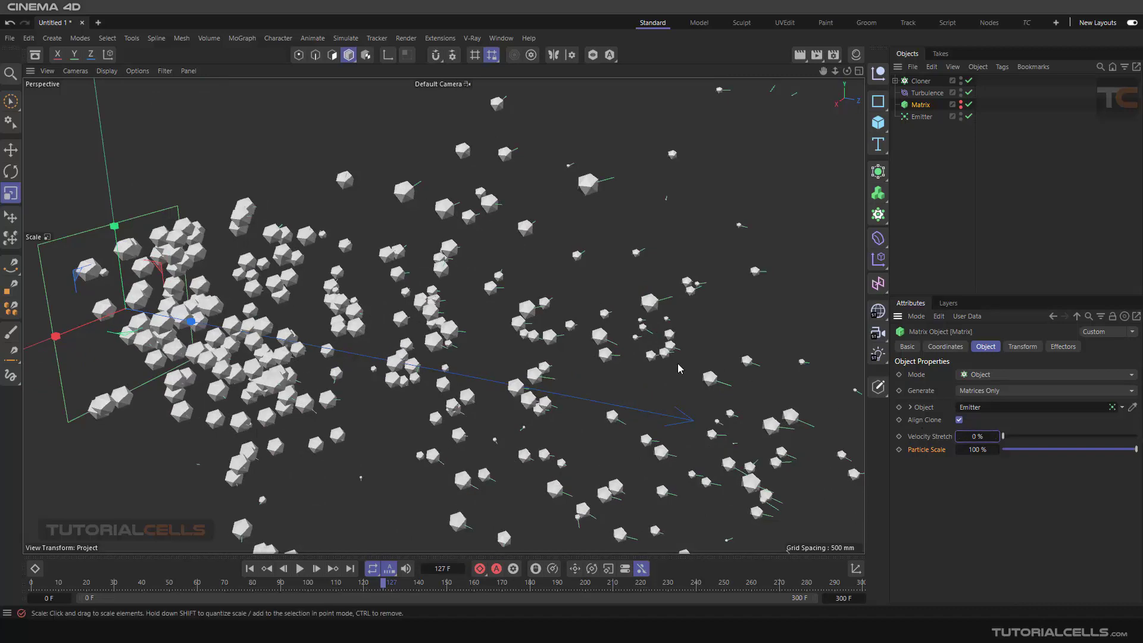
{"action": "scroll", "coordinate": [677, 363], "scroll_direction": "down", "scroll_amount": 6}
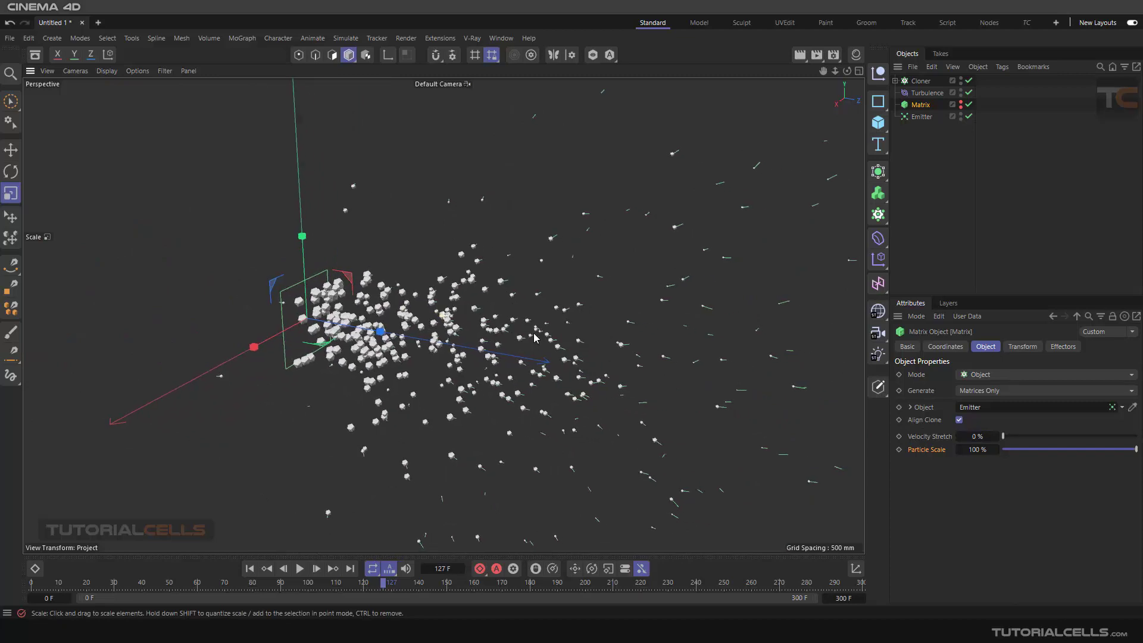
{"action": "scroll", "coordinate": [694, 320], "scroll_direction": "down", "scroll_amount": 1}
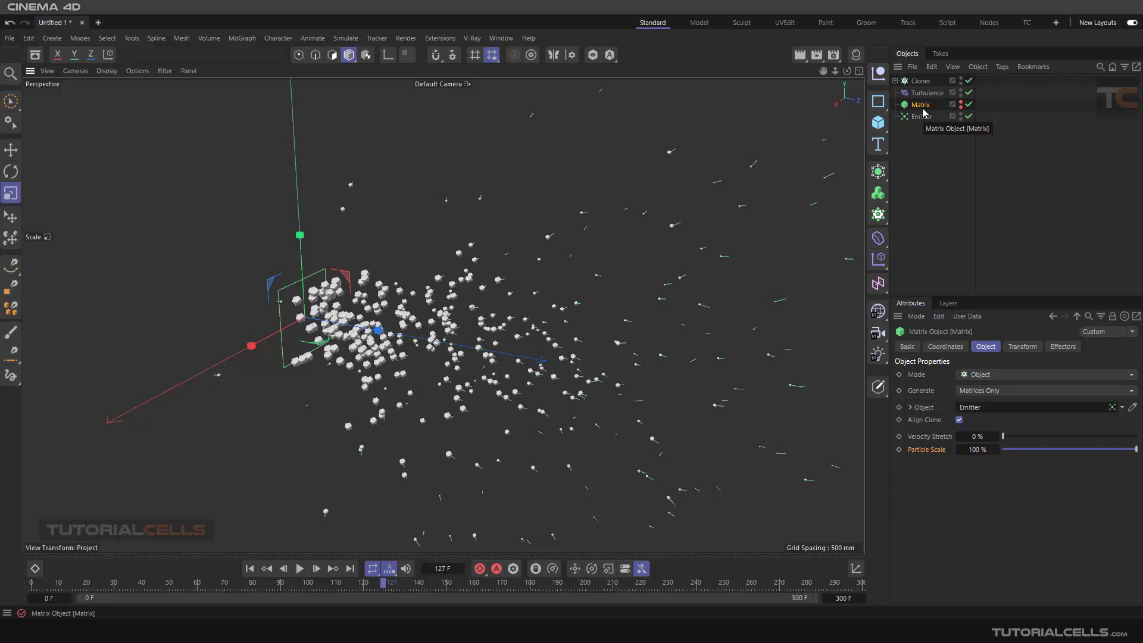
{"action": "scroll", "coordinate": [533, 275], "scroll_direction": "down", "scroll_amount": 5}
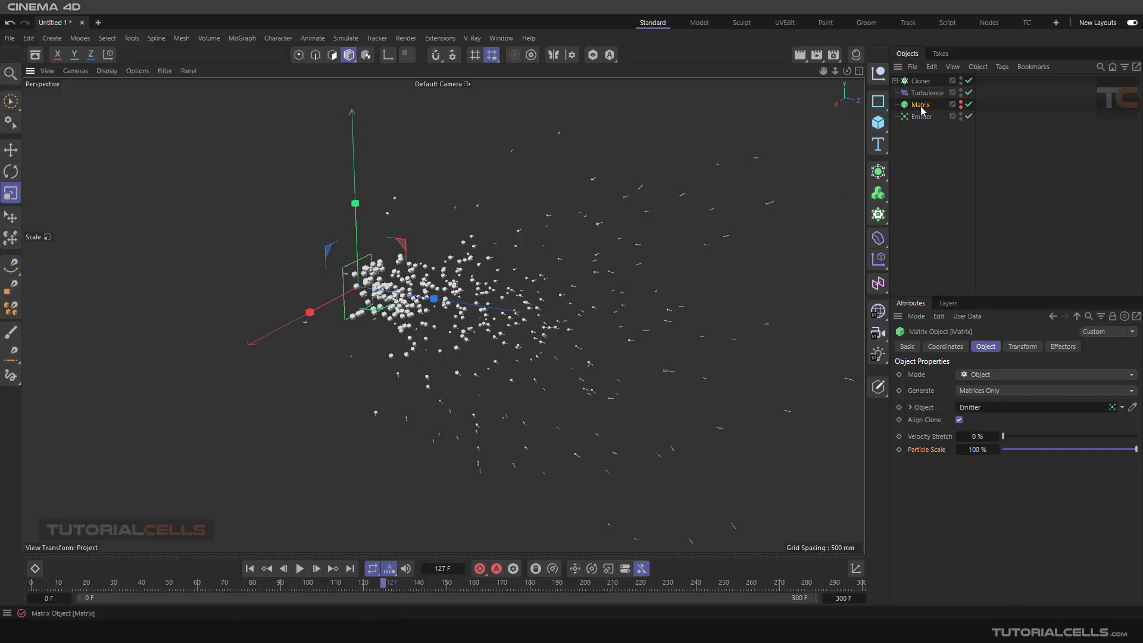
{"action": "left_click", "coordinate": [895, 81]}
{"action": "left_click", "coordinate": [895, 82]}
{"action": "scroll", "coordinate": [860, 121], "scroll_direction": "up", "scroll_amount": 3}
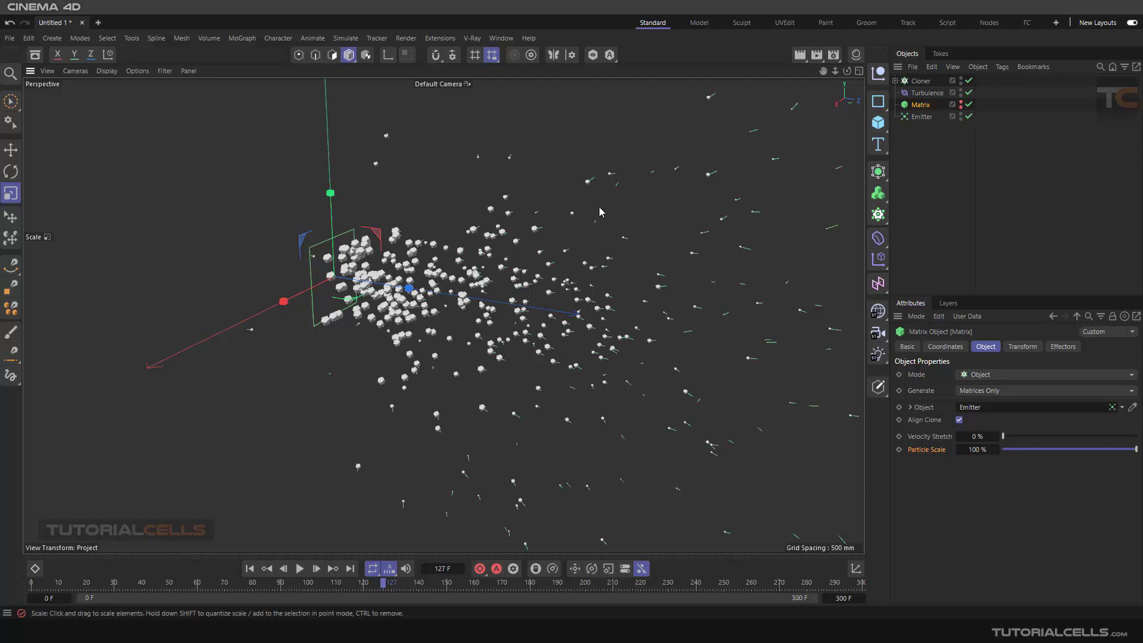
{"action": "left_click", "coordinate": [800, 54]}
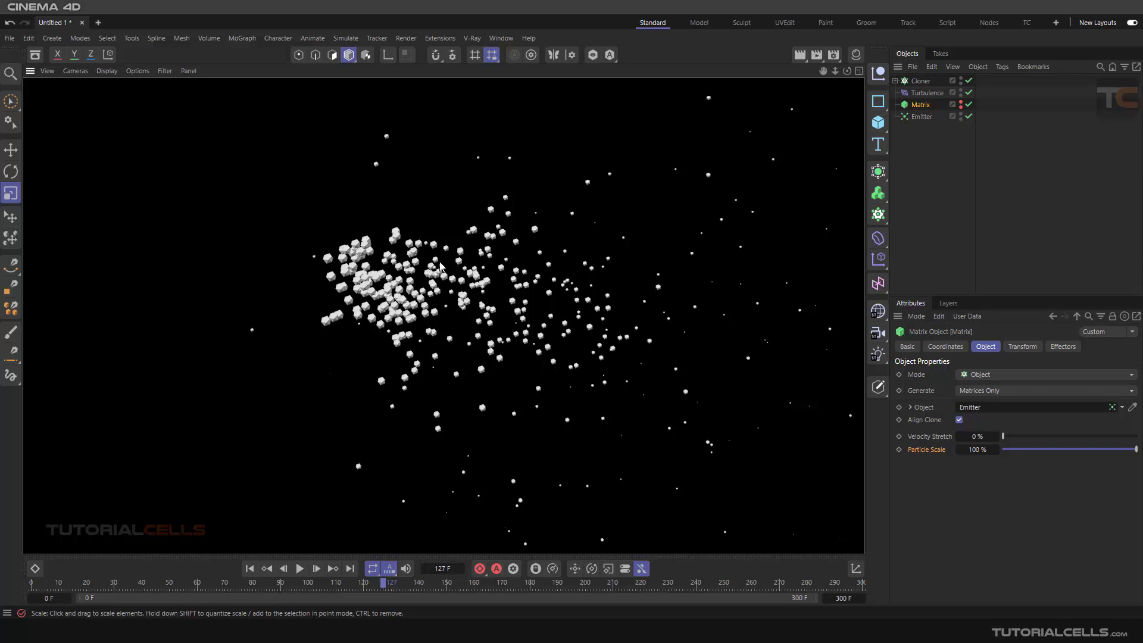
{"action": "left_click", "coordinate": [914, 136]}
{"action": "left_click", "coordinate": [920, 105]}
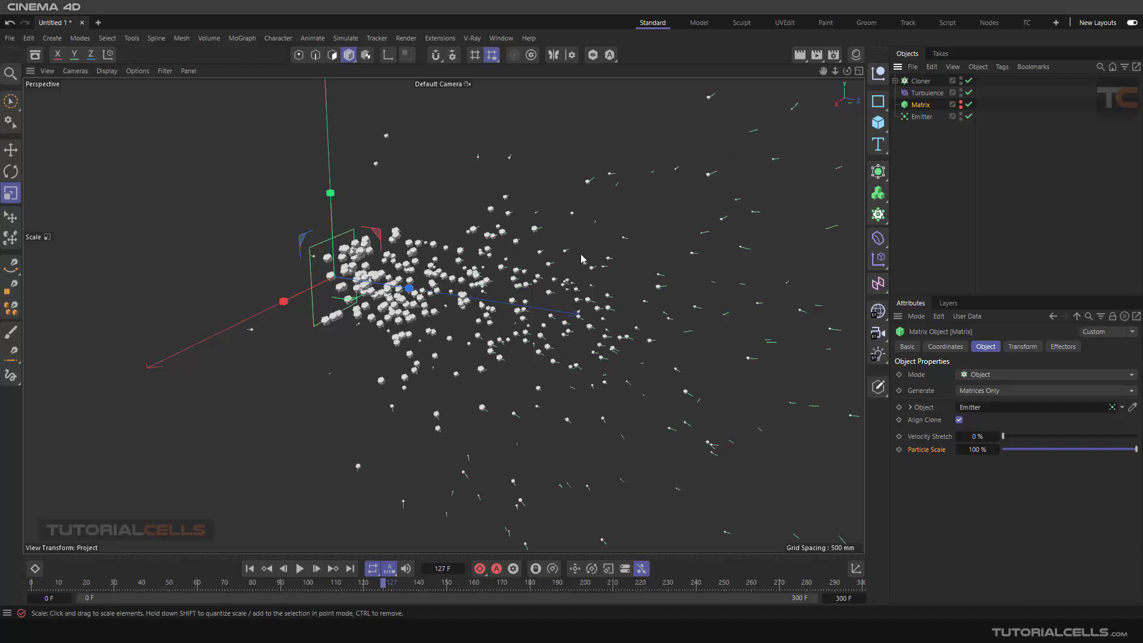
{"action": "left_click_drag", "start_coordinate": [588, 291], "coordinate": [575, 326], "text": "alt"}
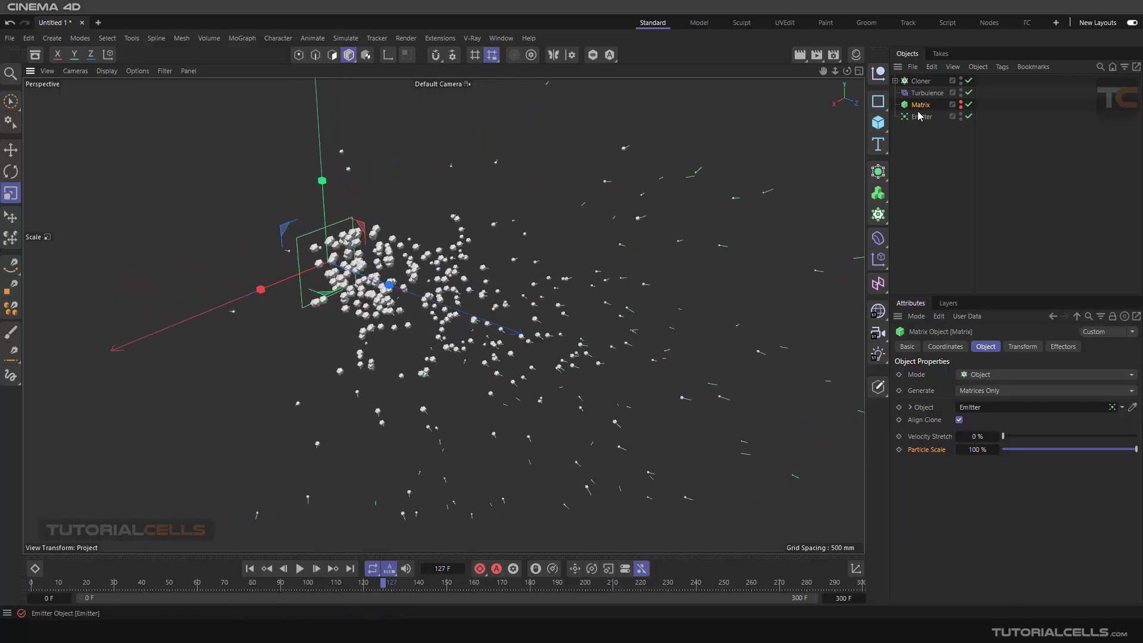